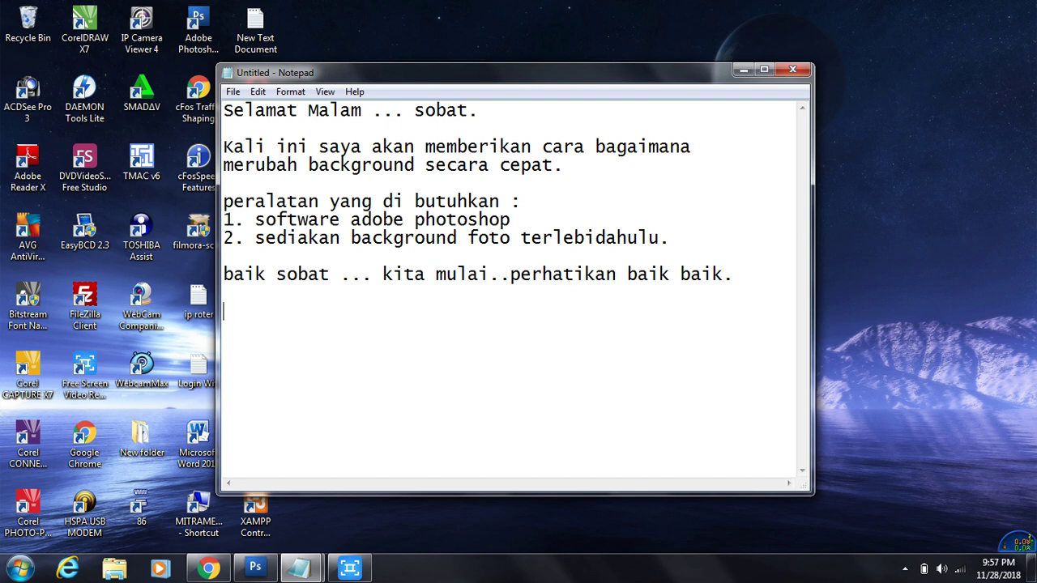
Start the first numbered instruction below the introduction with the text "1. adobe photosop"
{"action": "left_click", "coordinate": [256, 527]}
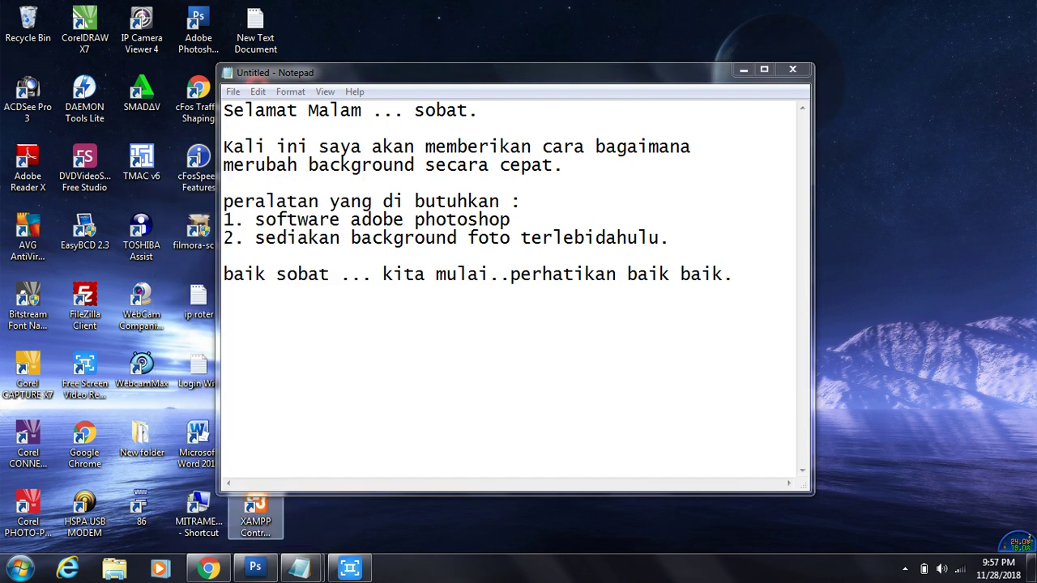
{"action": "type", "text": "1. adob"}
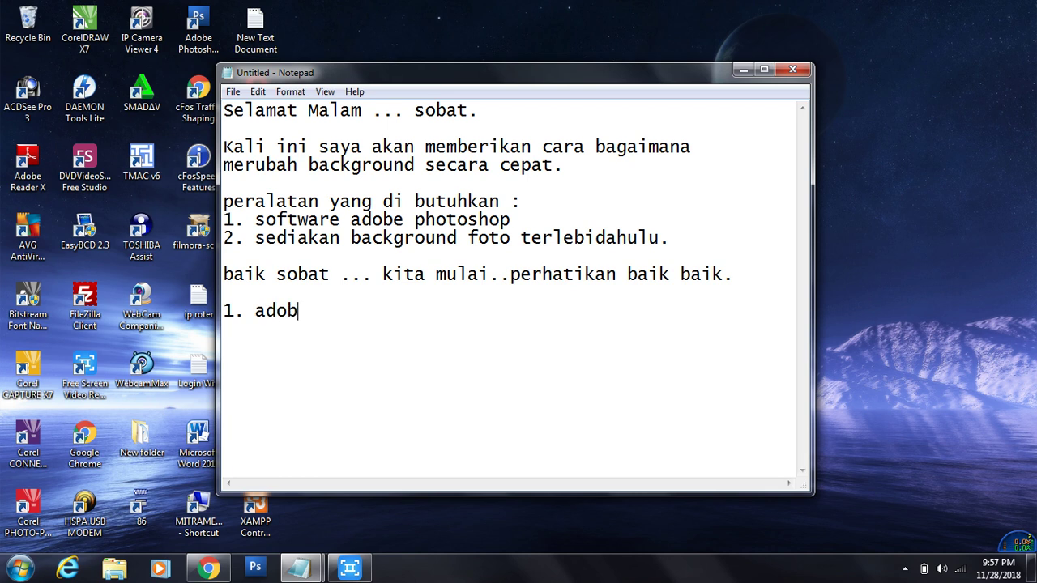
{"action": "key", "text": "BackSpace"}
{"action": "type", "text": "bphotosop"}
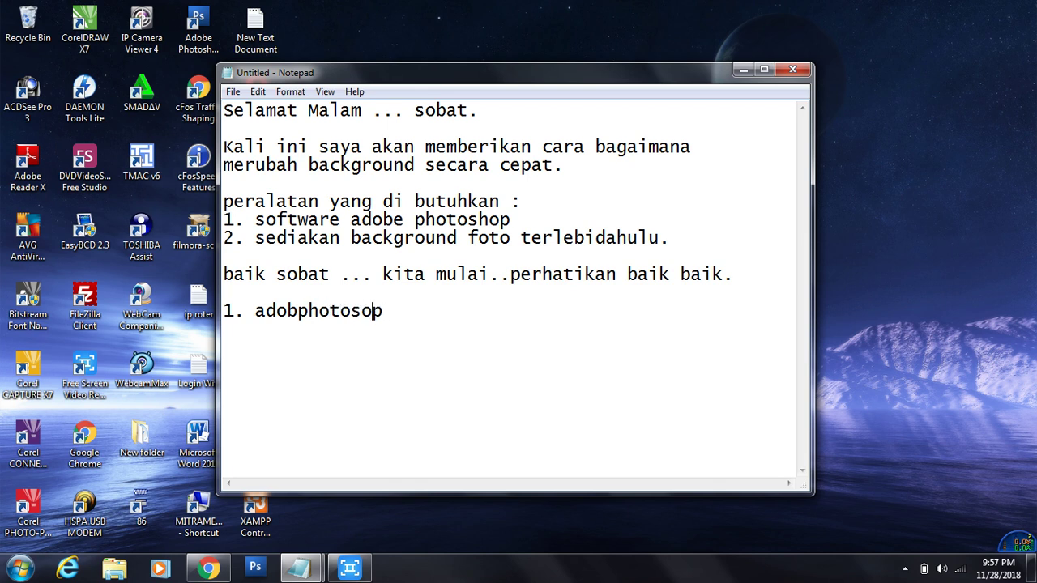
{"action": "key", "text": "Left"}
{"action": "key", "text": "Left"}
{"action": "key", "text": "Left"}
{"action": "key", "text": "Left"}
{"action": "key", "text": "Left"}
{"action": "key", "text": "Left"}
{"action": "type", "text": "ee"}
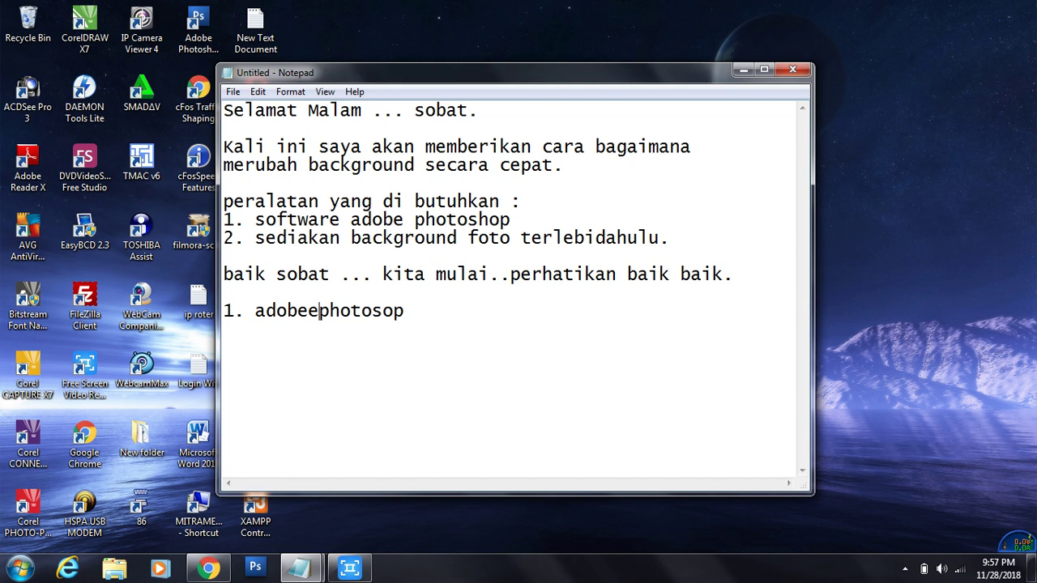
{"action": "key", "text": "BackSpace"}
Complete the first instruction with "kita buka." and start a new line numbered "2."
{"action": "key", "text": "End"}
{"action": "type", "text": "kita "}
{"action": "type", "text": "uk"}
{"action": "key", "text": "BackSpace"}
{"action": "key", "text": "BackSpace"}
{"action": "type", "text": "buka."}
{"action": "key", "text": "Return"}
{"action": "type", "text": "2."}
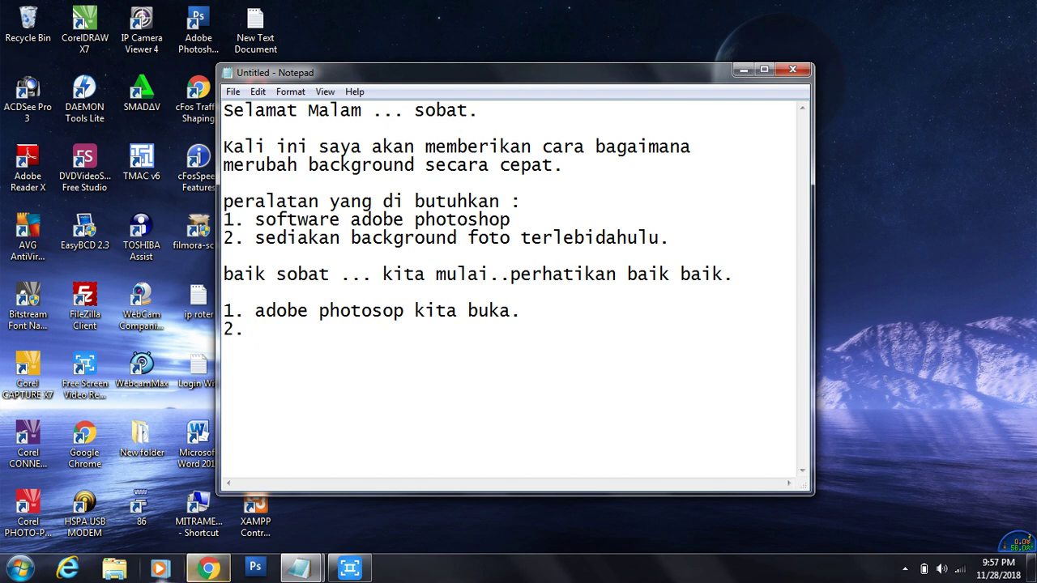
Launch Adobe Photoshop and maximize its window
{"action": "left_click", "coordinate": [256, 567]}
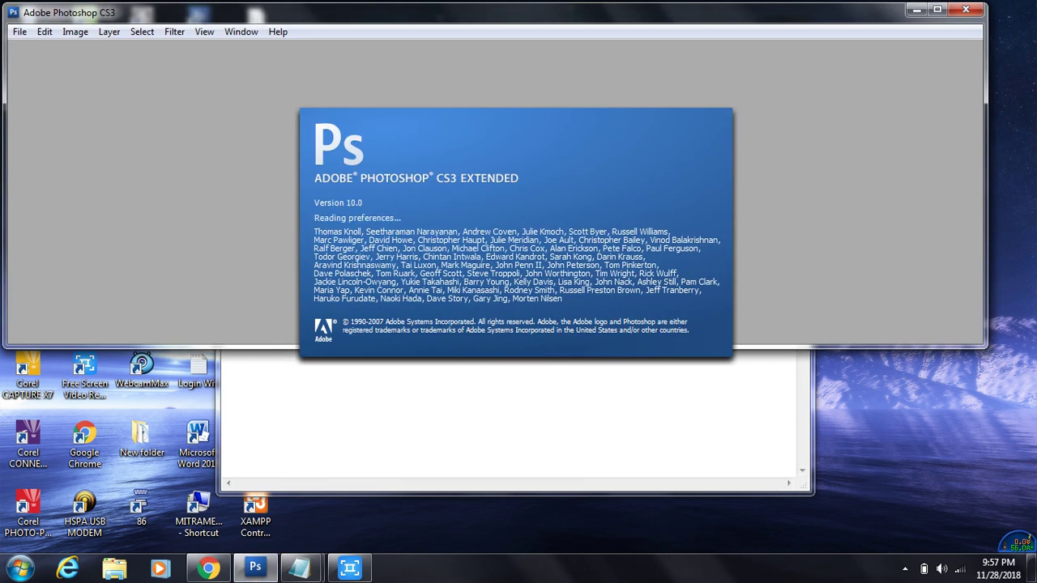
{"action": "key", "text": "alt+Tab"}
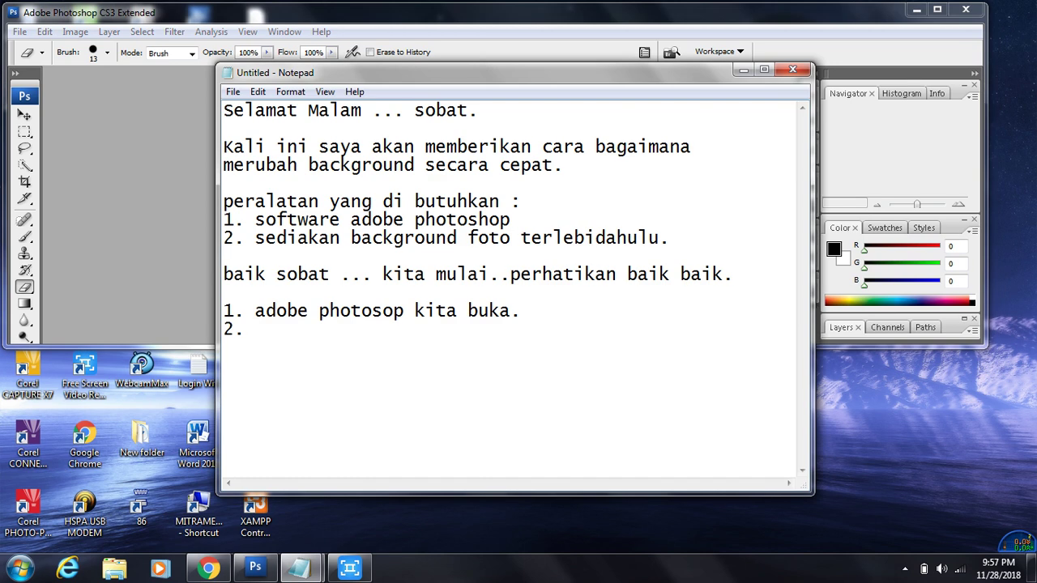
{"action": "left_click", "coordinate": [936, 9]}
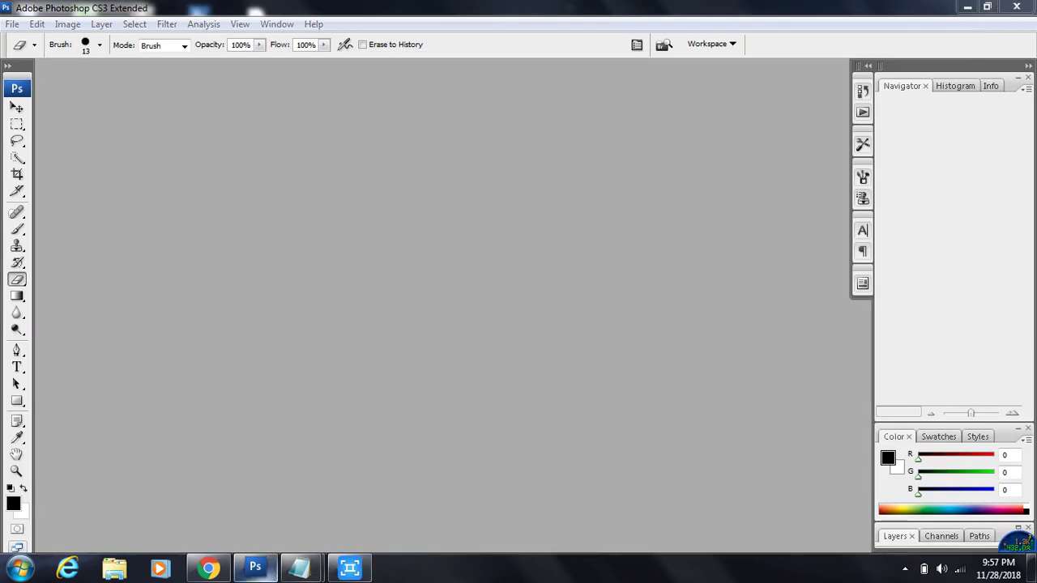
Switch to Notepad and add "Versi bebas." to the end of the first instruction
{"action": "mouse_move", "coordinate": [299, 567]}
{"action": "left_click", "coordinate": [382, 492]}
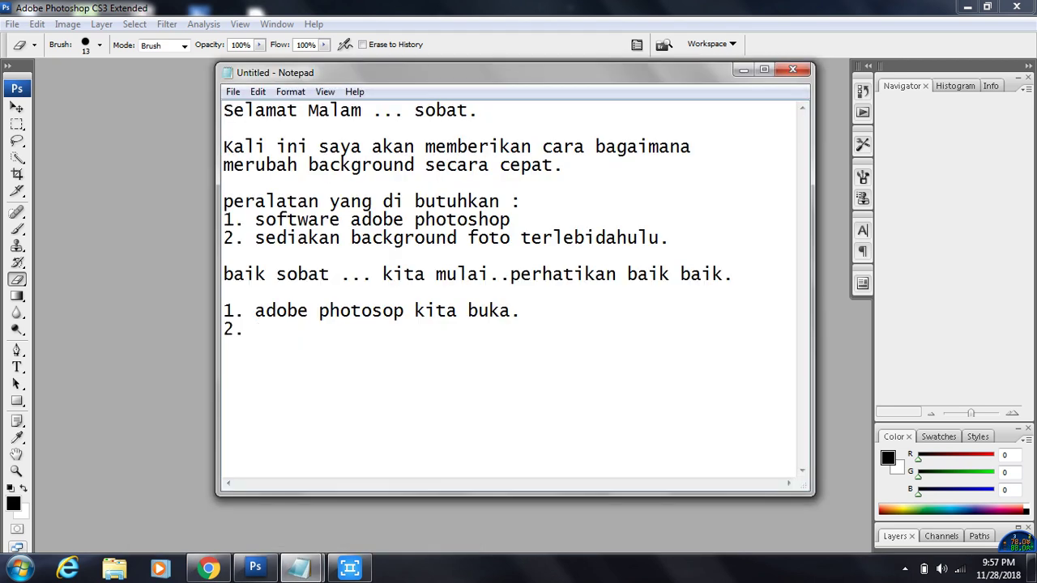
{"action": "key", "text": "Up"}
{"action": "type", "text": "Ver"}
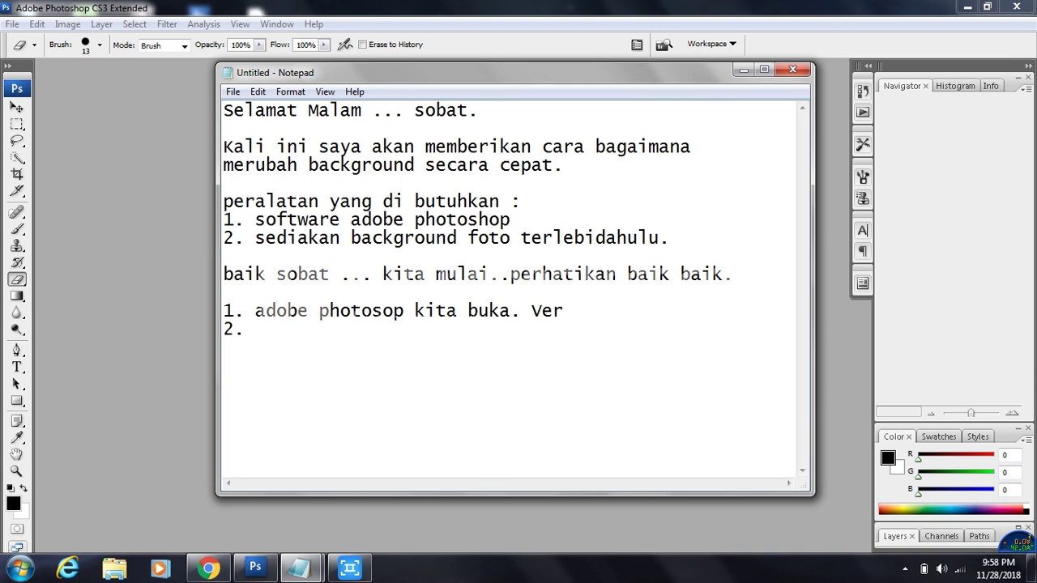
{"action": "type", "text": " e"}
{"action": "type", "text": "as"}
{"action": "left_click", "coordinate": [575, 310]}
{"action": "type", "text": "b"}
{"action": "key", "text": "Left"}
{"action": "key", "text": "Left"}
{"action": "type", "text": "b"}
{"action": "key", "text": "Right"}
{"action": "key", "text": "Right"}
{"action": "left_click", "coordinate": [563, 311]}
{"action": "type", "text": "si"}
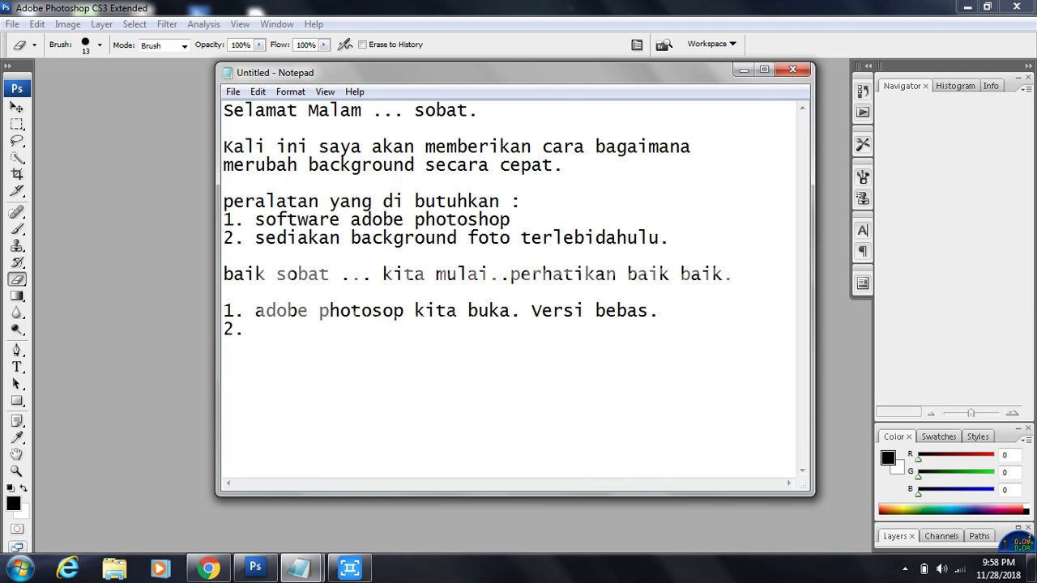
Write "Saya ambil conto di ambil foto di google" as the second instruction and start a new line
{"action": "type", "text": "kita"}
{"action": "key", "text": "BackSpace"}
{"action": "key", "text": "BackSpace"}
{"action": "key", "text": "BackSpace"}
{"action": "key", "text": "BackSpace"}
{"action": "type", "text": "Saya amb"}
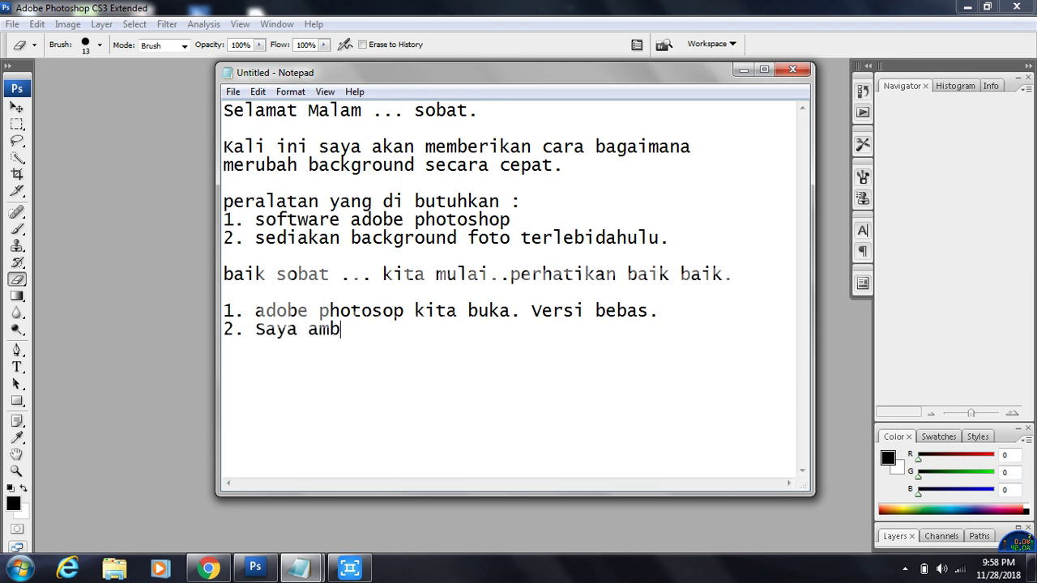
{"action": "type", "text": "il conto "}
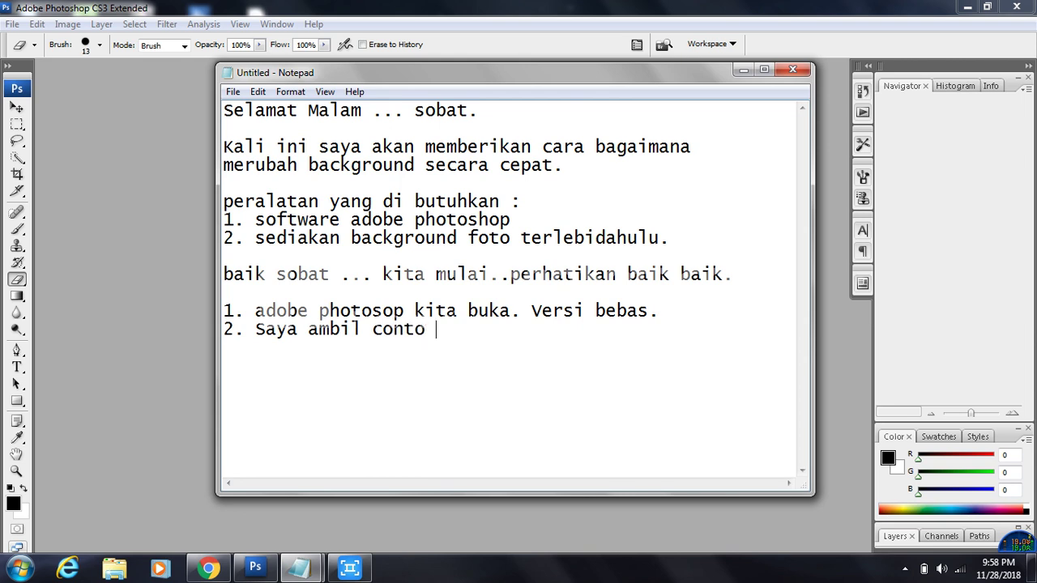
{"action": "type", "text": "di ambil"}
{"action": "type", "text": " ga"}
{"action": "key", "text": "BackSpace"}
{"action": "key", "text": "BackSpace"}
{"action": "type", "text": "f"}
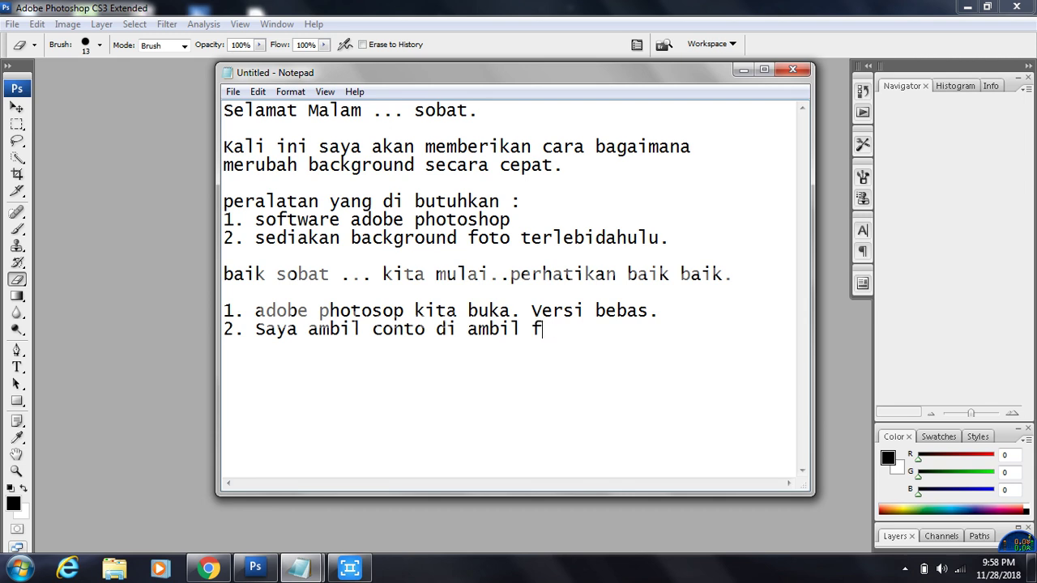
{"action": "type", "text": "oto di google"}
{"action": "key", "text": "Return"}
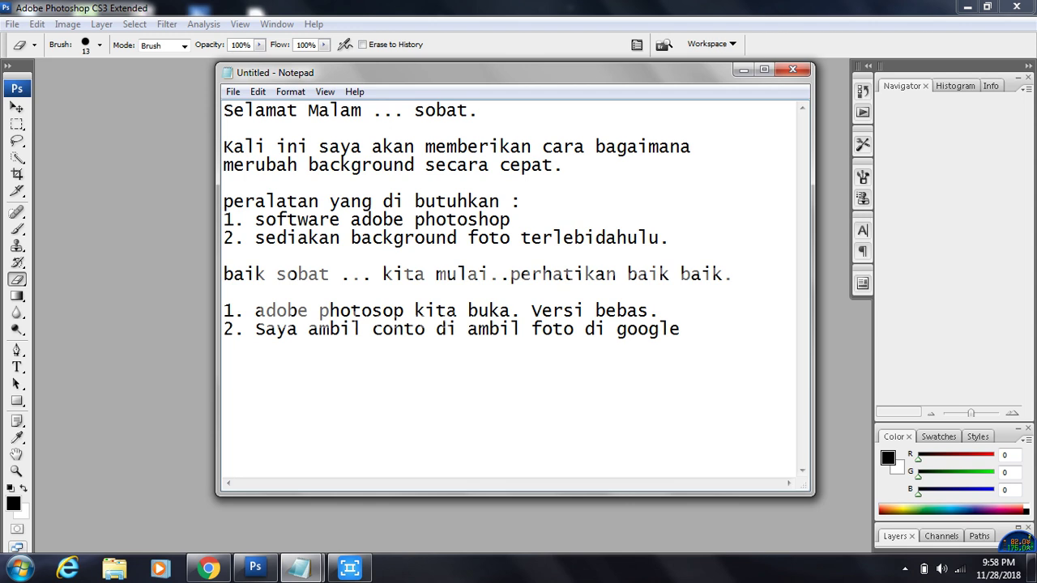
Switch to Chrome, maximize its window and search Google Images for "artis cantik"
{"action": "left_click", "coordinate": [208, 568]}
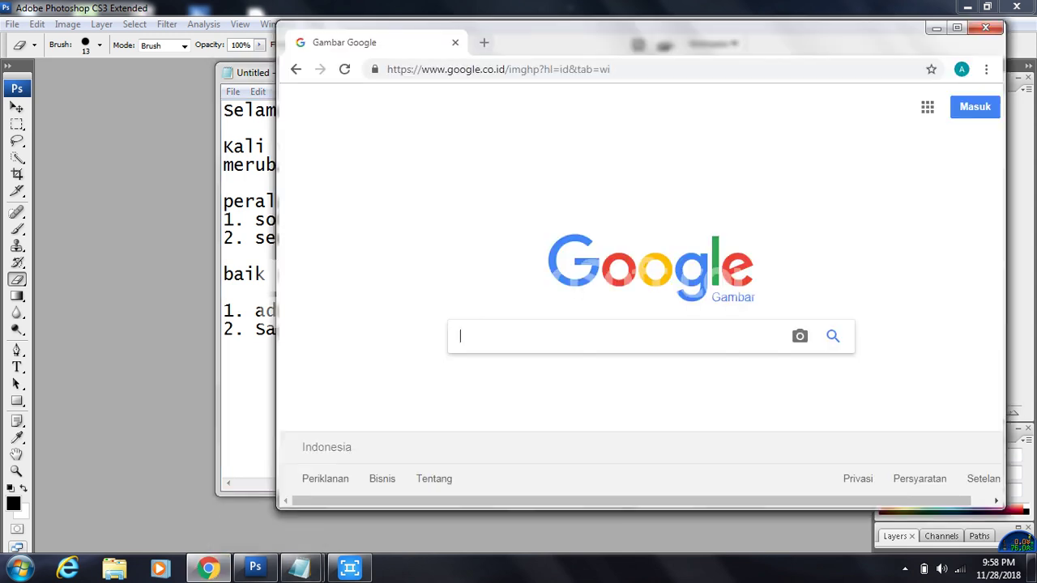
{"action": "left_click", "coordinate": [956, 28]}
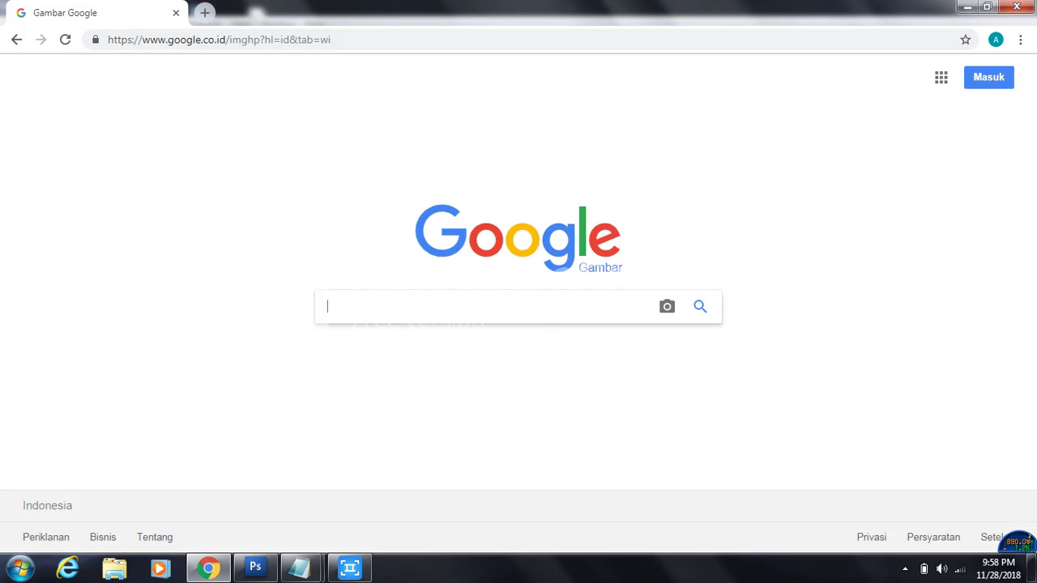
{"action": "type", "text": "artis"}
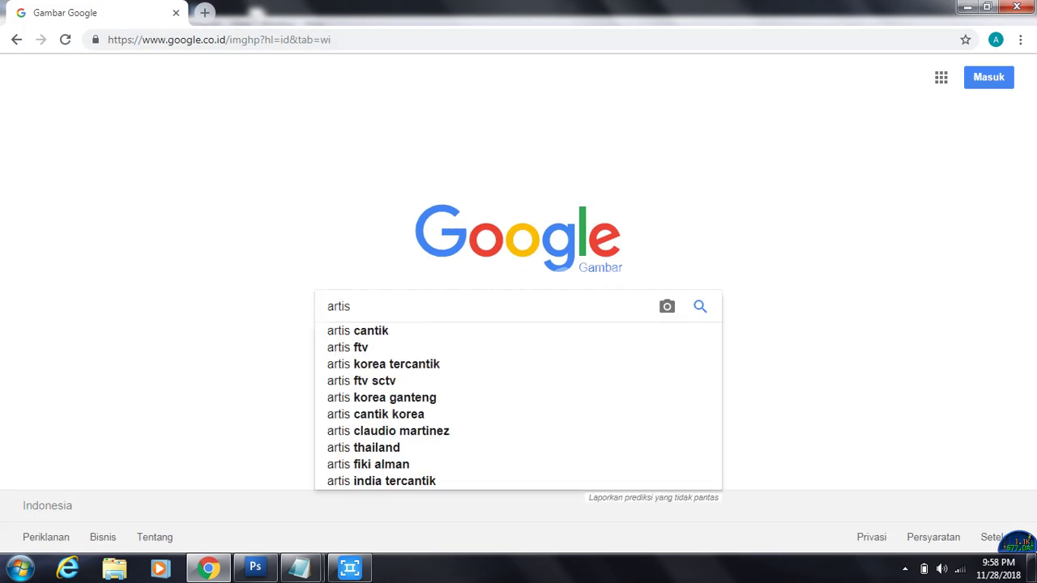
{"action": "key", "text": "Down"}
{"action": "key", "text": "Return"}
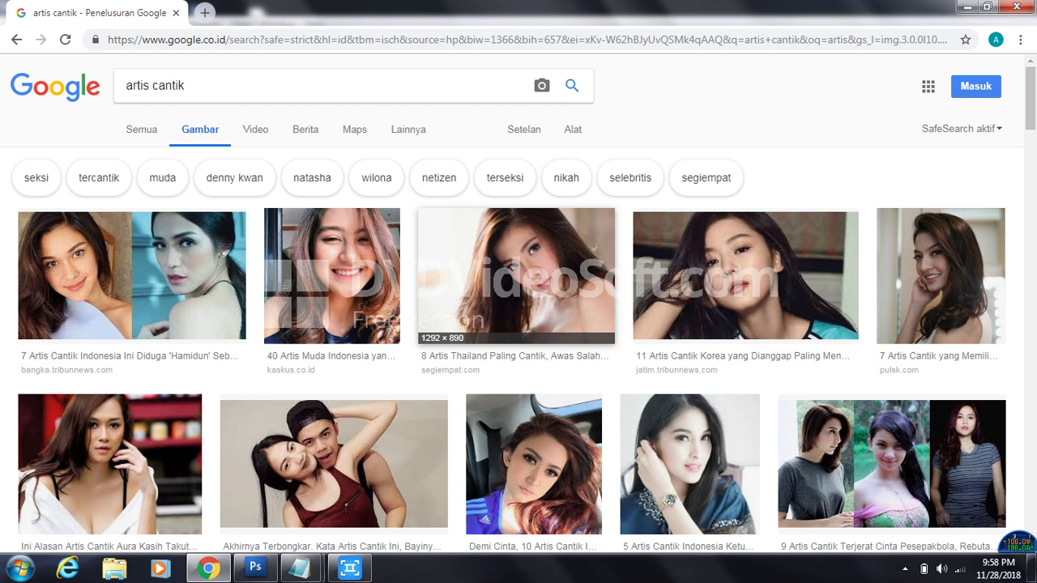
Open the preview of the brilio.net photo "8 Artis Indonesia paling cantik" from the image results
{"action": "scroll", "coordinate": [518, 305], "scroll_direction": "down", "scroll_amount": 3}
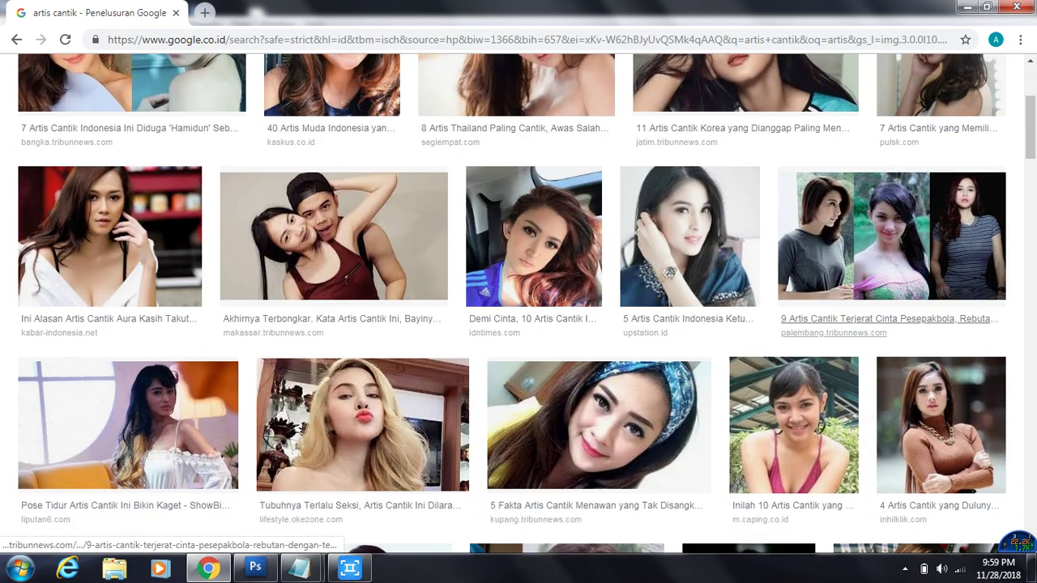
{"action": "scroll", "coordinate": [802, 324], "scroll_direction": "down", "scroll_amount": 1}
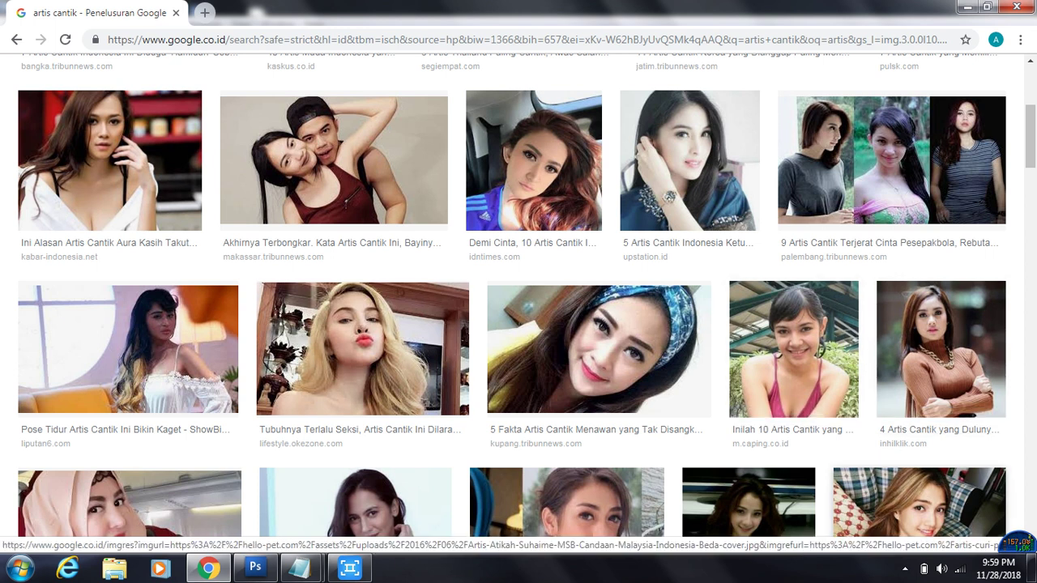
{"action": "scroll", "coordinate": [939, 349], "scroll_direction": "down", "scroll_amount": 1}
{"action": "scroll", "coordinate": [940, 268], "scroll_direction": "down", "scroll_amount": 1}
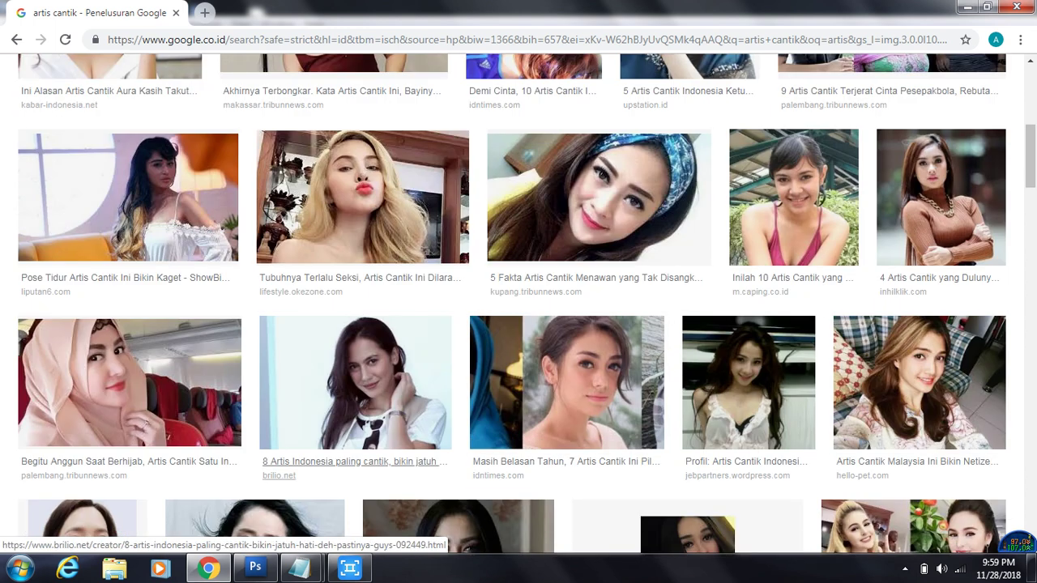
{"action": "left_click", "coordinate": [355, 381]}
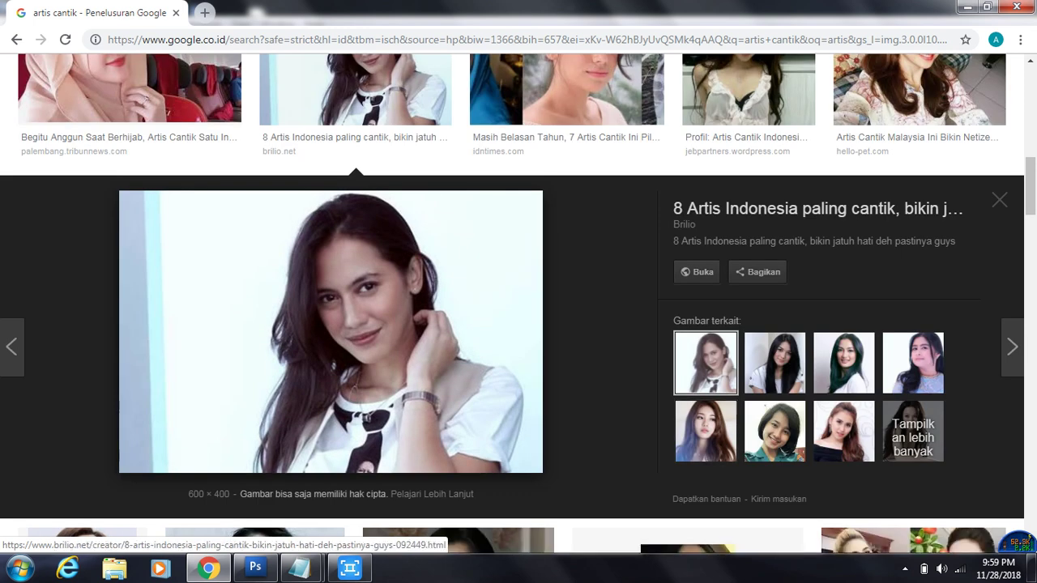
{"action": "right_click", "coordinate": [388, 313]}
{"action": "left_click", "coordinate": [438, 452]}
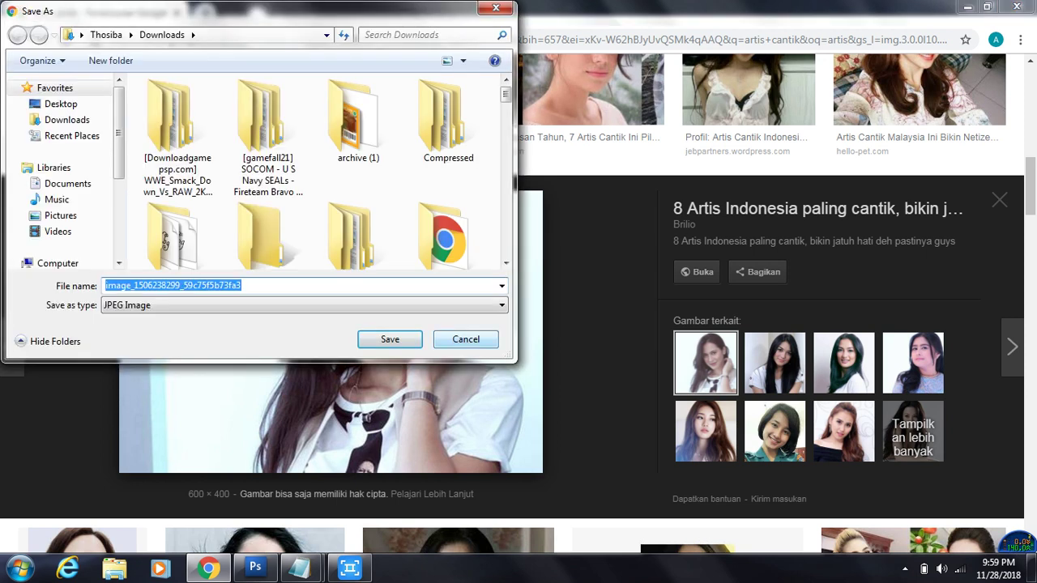
{"action": "key", "text": "Escape"}
Open the related image of Citra Kirana and save it as a JPEG in the Downloads folder
{"action": "left_click", "coordinate": [775, 362]}
{"action": "right_click", "coordinate": [397, 319]}
{"action": "left_click", "coordinate": [438, 458]}
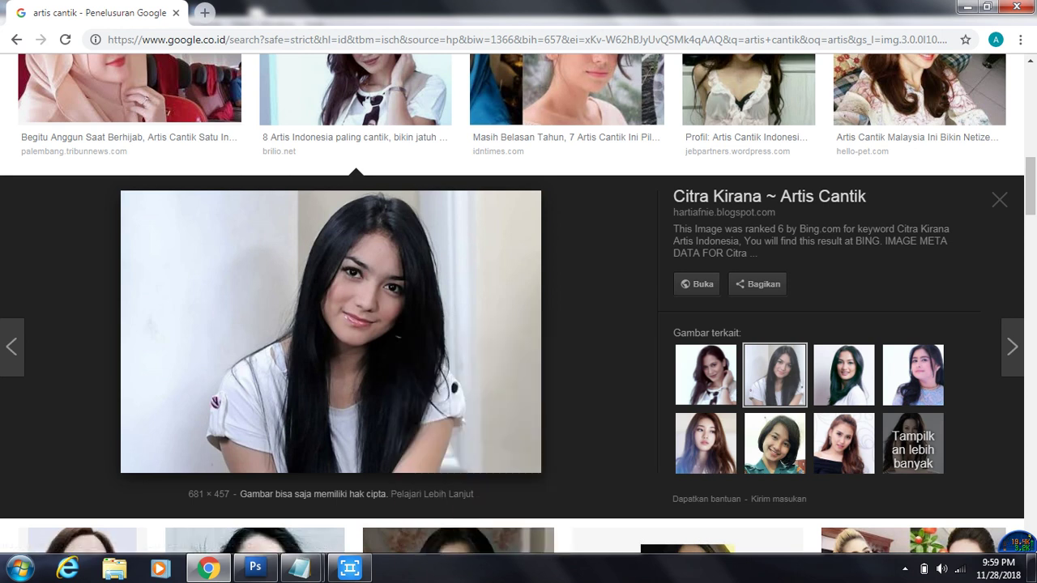
{"action": "left_click", "coordinate": [389, 338]}
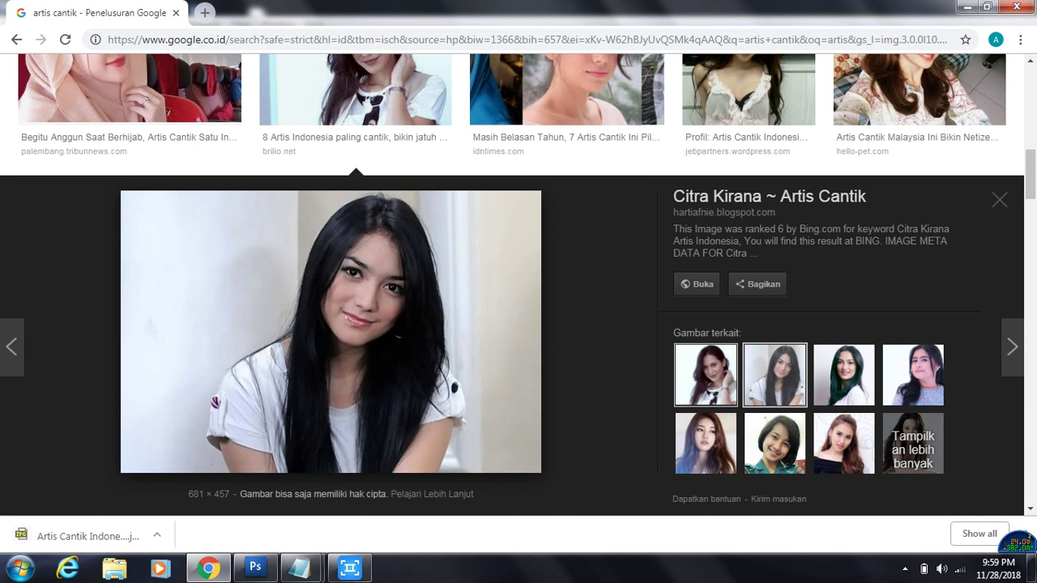
Show the downloaded photo in its folder and restore the folder window to a smaller size
{"action": "left_click", "coordinate": [157, 535]}
{"action": "left_click", "coordinate": [198, 482]}
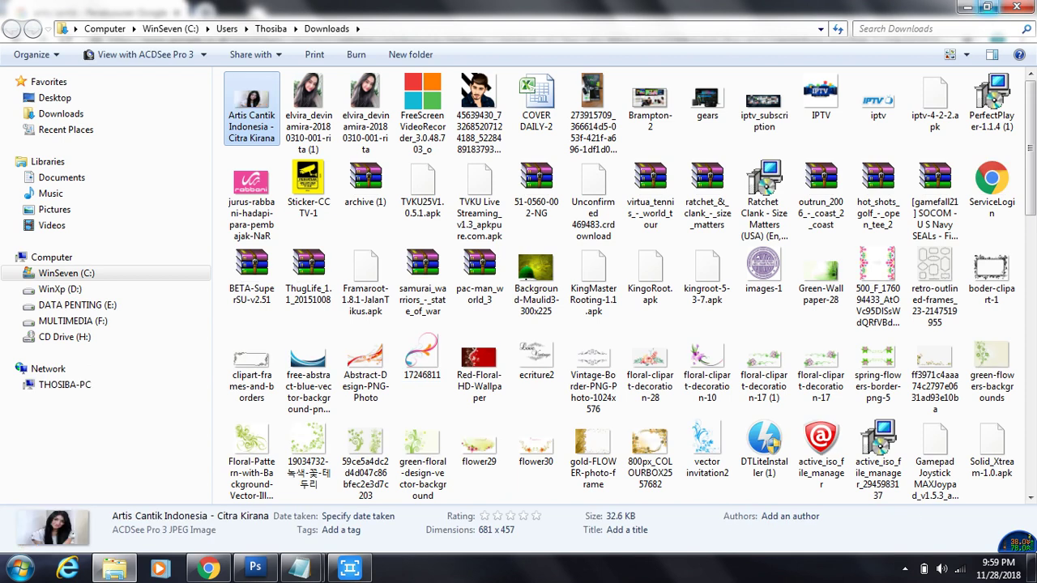
{"action": "left_click", "coordinate": [987, 7]}
{"action": "left_click_drag", "start_coordinate": [486, 24], "coordinate": [806, 162]}
Return to the browser and select the search query "artis cantik" above the image results
{"action": "left_click", "coordinate": [243, 381]}
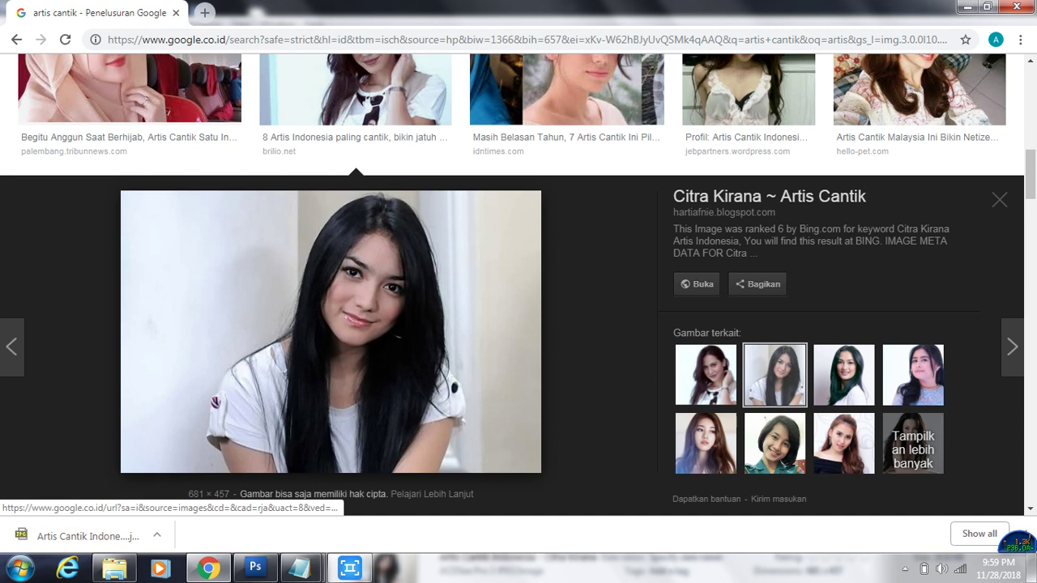
{"action": "scroll", "coordinate": [243, 381], "scroll_direction": "up", "scroll_amount": 5}
{"action": "scroll", "coordinate": [519, 284], "scroll_direction": "up", "scroll_amount": 5}
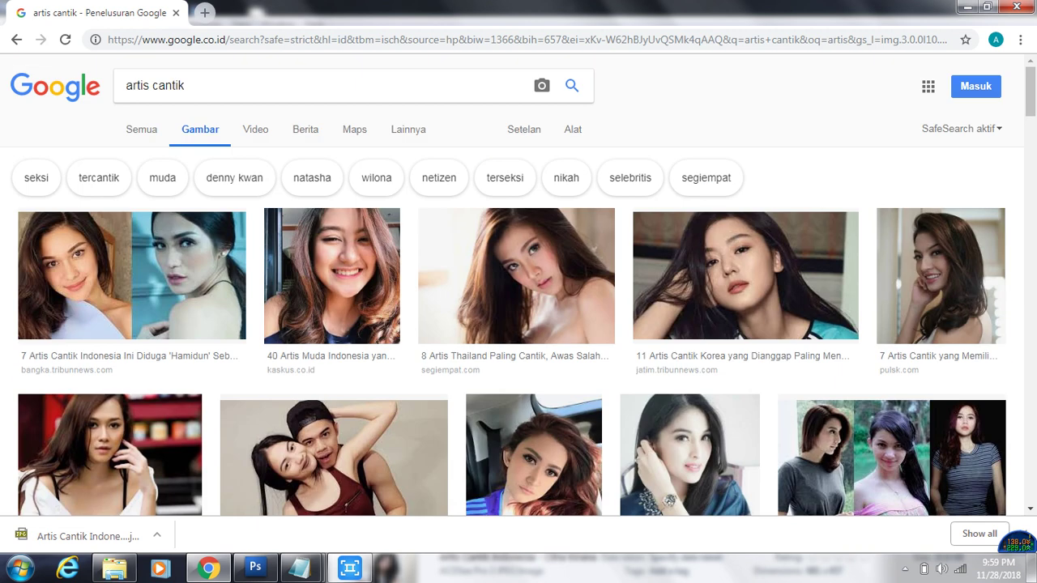
{"action": "left_click_drag", "start_coordinate": [185, 85], "coordinate": [125, 85]}
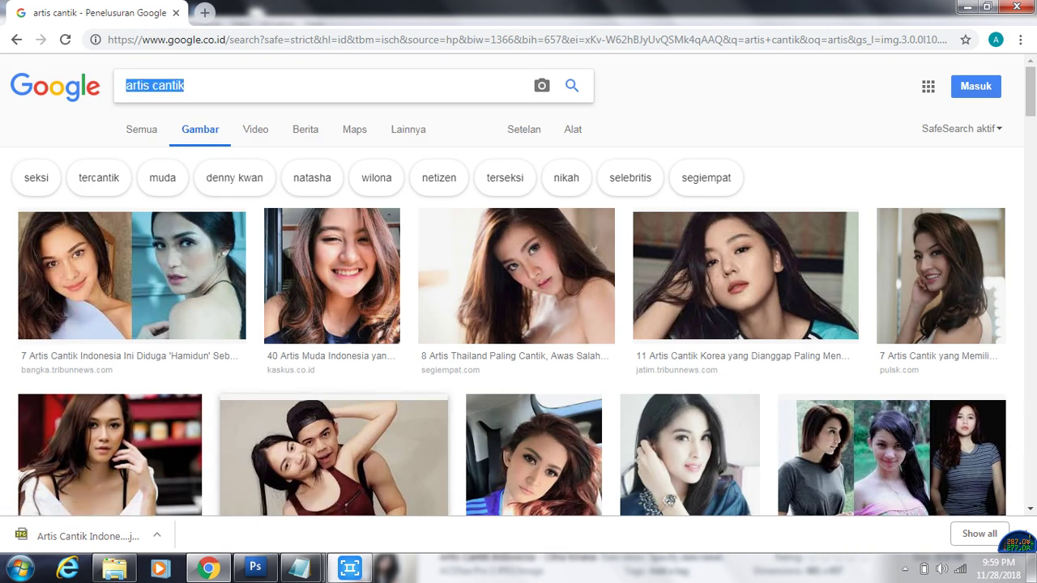
Switch to Notepad and add the line "3. Sekalian ambil background juga di google" below the second tutorial step
{"action": "left_click", "coordinate": [300, 567]}
{"action": "left_click", "coordinate": [384, 490]}
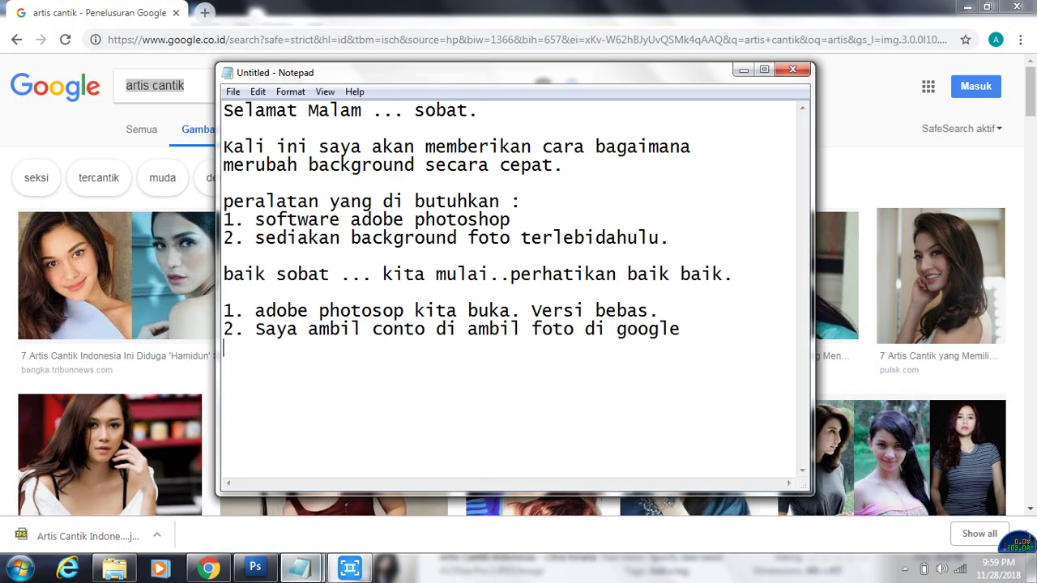
{"action": "type", "text": "3. Sekalian a"}
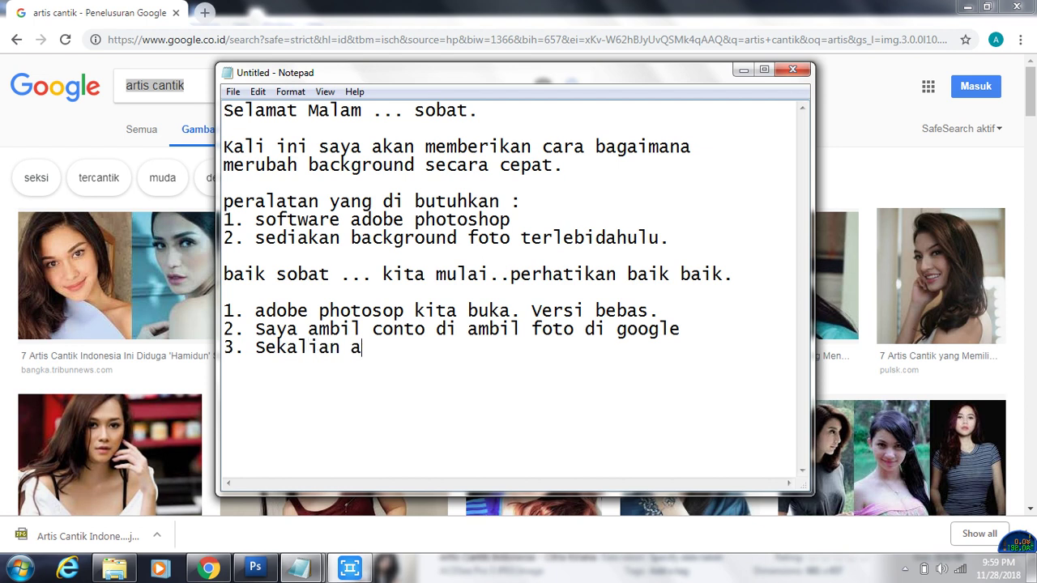
{"action": "type", "text": "mbil back"}
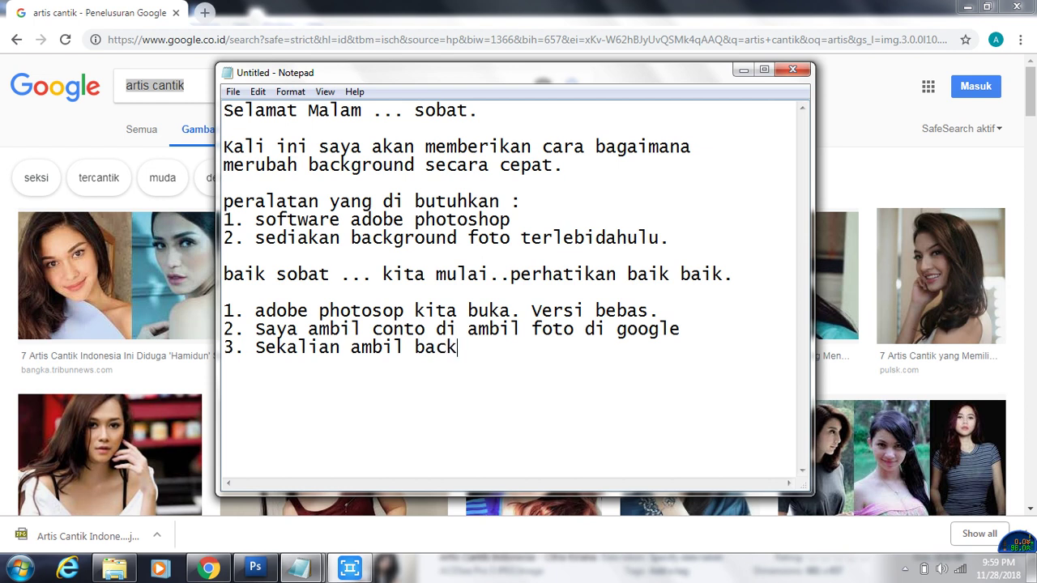
{"action": "type", "text": "ground "}
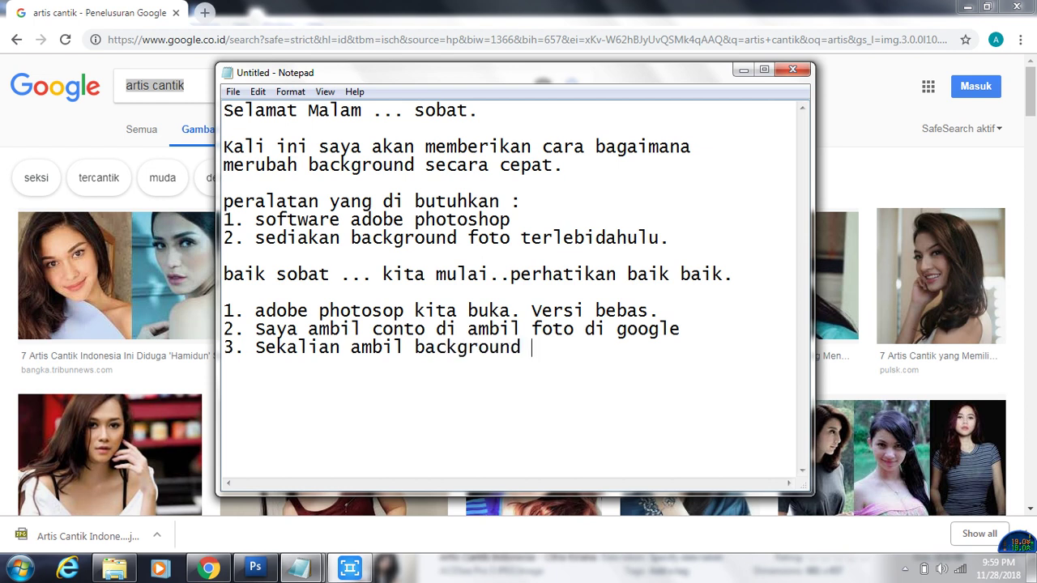
{"action": "type", "text": "uga"}
{"action": "key", "text": "BackSpace"}
{"action": "key", "text": "BackSpace"}
{"action": "key", "text": "BackSpace"}
{"action": "type", "text": "juga di "}
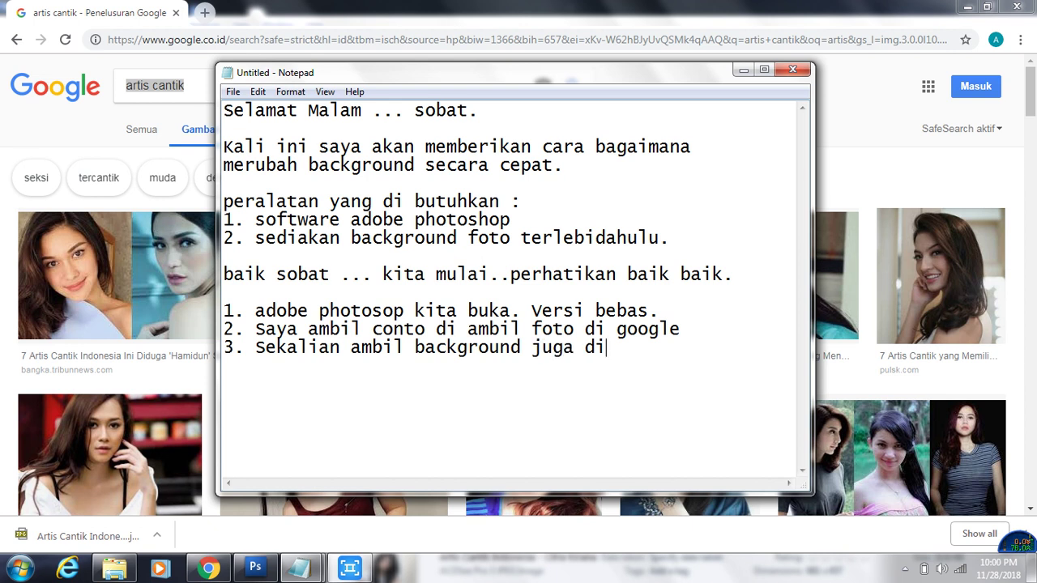
{"action": "type", "text": "googlee"}
{"action": "key", "text": "BackSpace"}
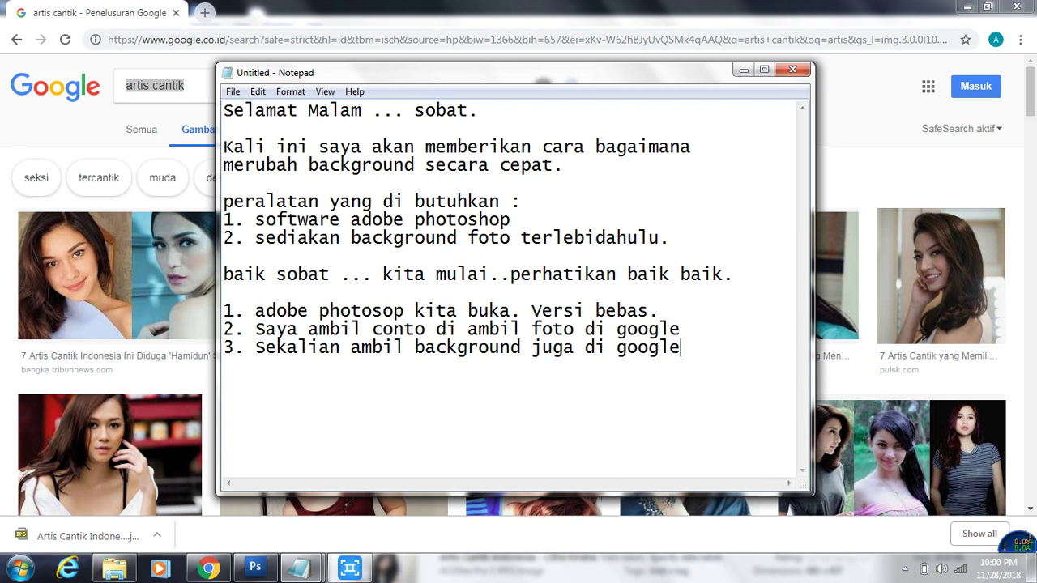
Return to the browser and replace the image search query with "background keren"
{"action": "left_click", "coordinate": [209, 568]}
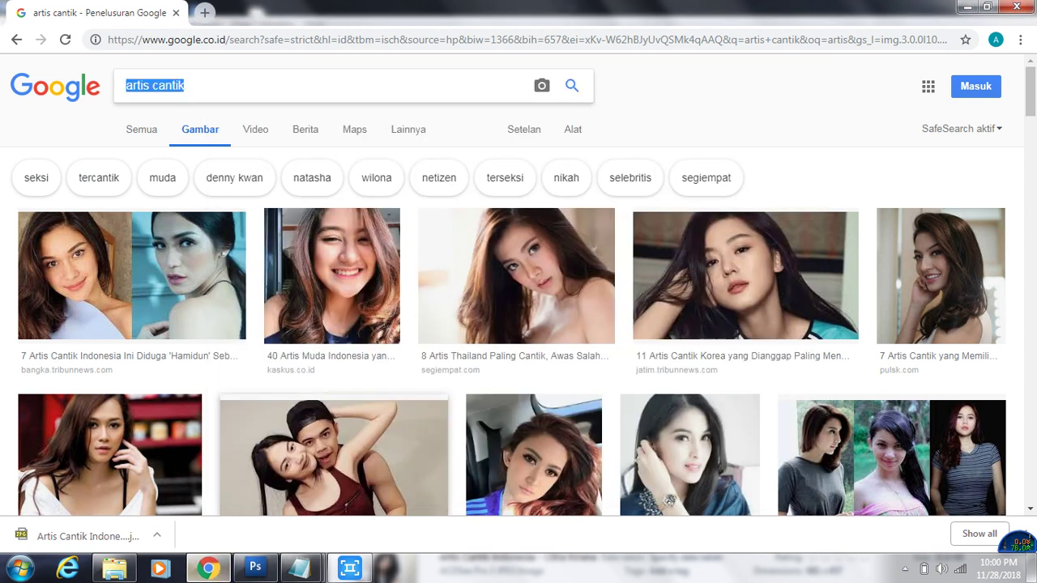
{"action": "type", "text": "back"}
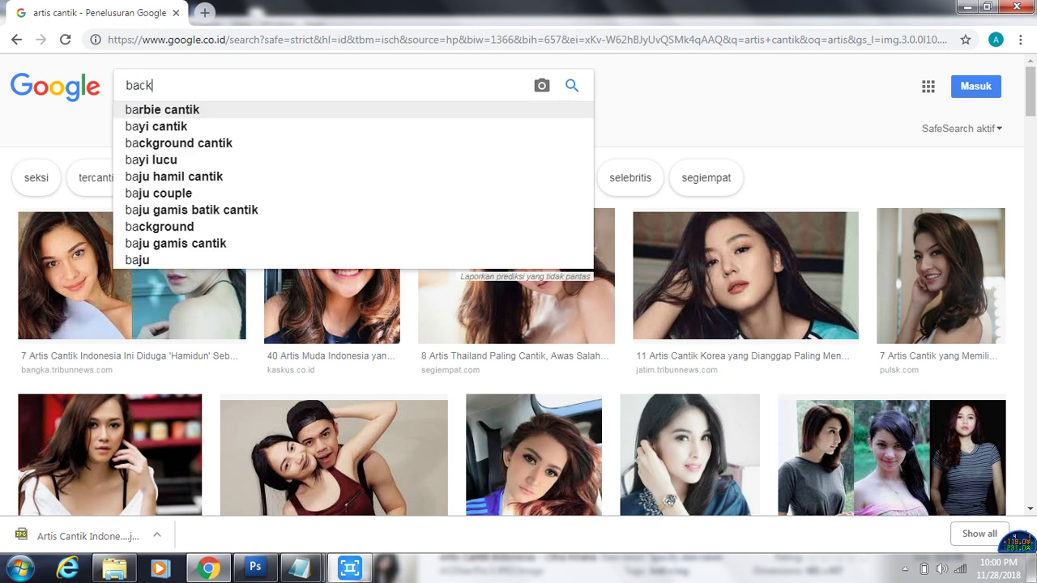
{"action": "type", "text": "ground"}
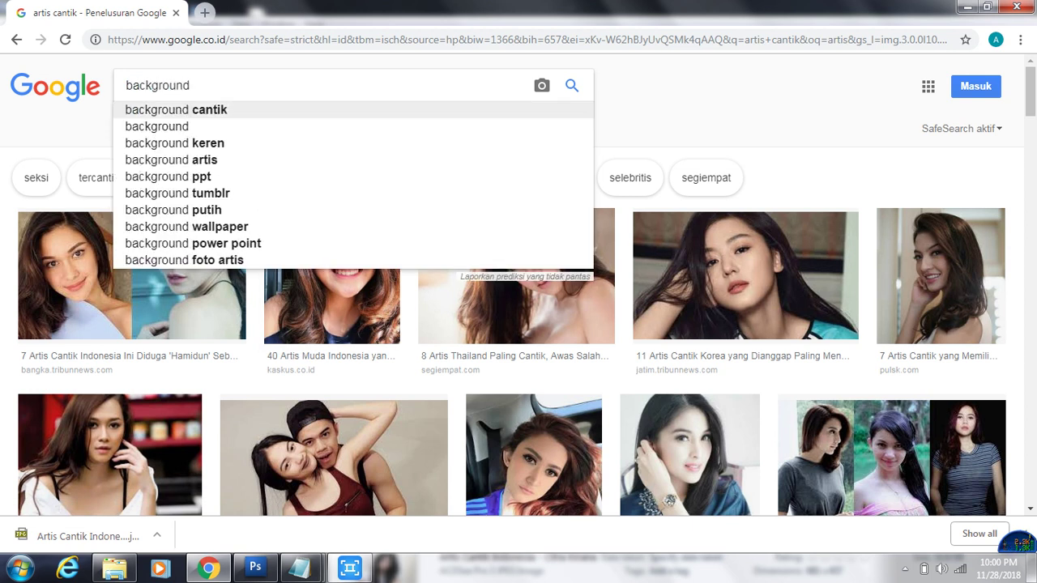
{"action": "key", "text": "Down"}
{"action": "key", "text": "Return"}
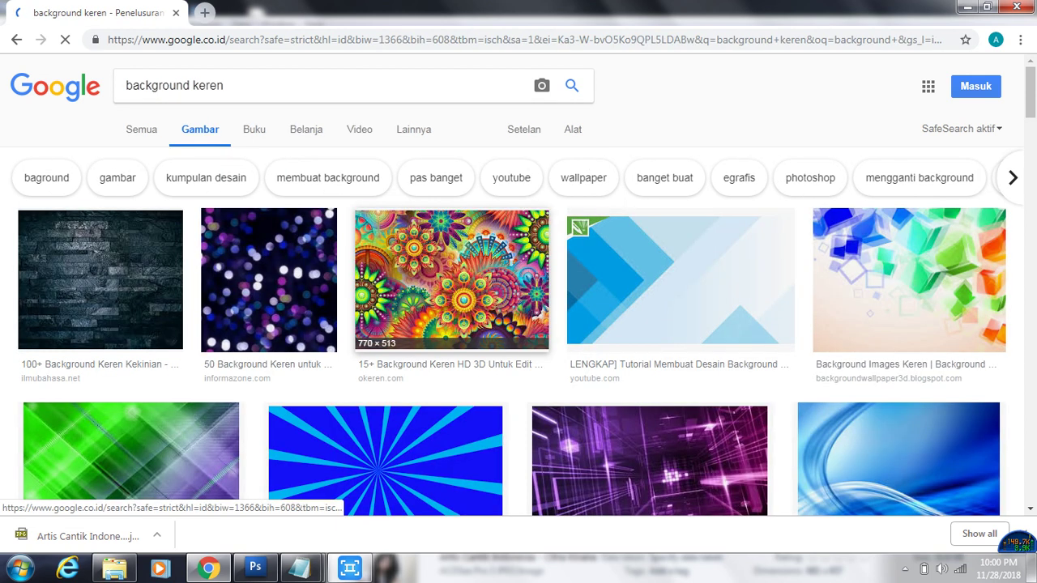
Change the image search query to "background pemandangan" and run the search
{"action": "double_click", "coordinate": [208, 86]}
{"action": "type", "text": "pemanda"}
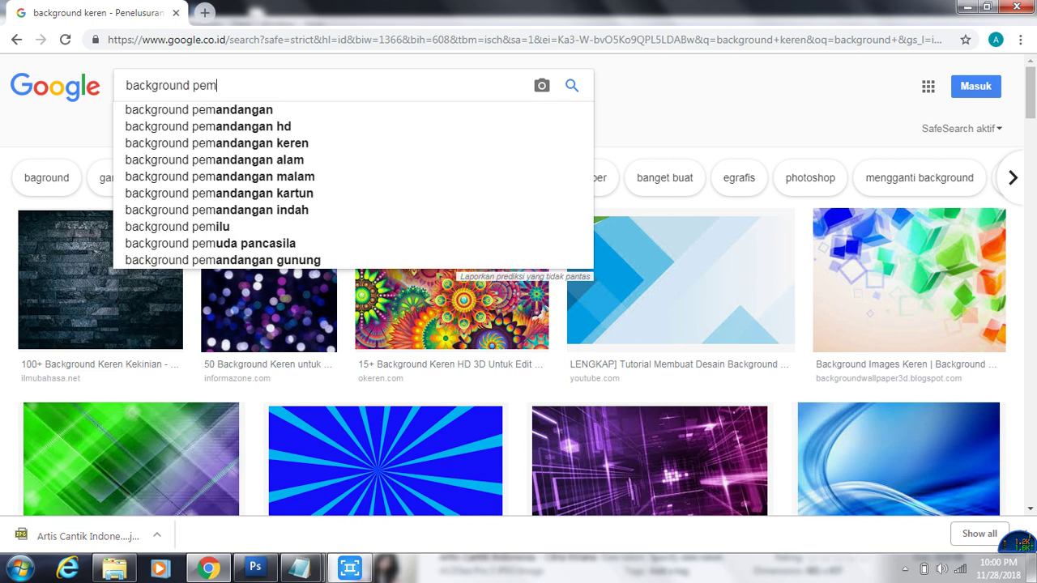
{"action": "type", "text": "ngan"}
{"action": "key", "text": "Return"}
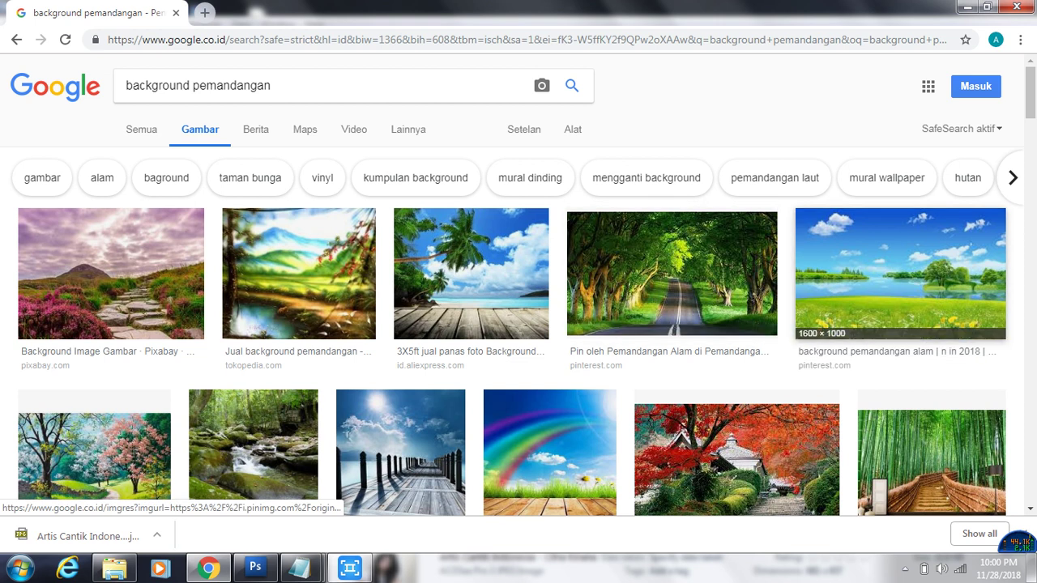
Open the pinterest.com image "background pemandangan alam" from the results and save it as a JPEG in the Downloads folder
{"action": "left_click", "coordinate": [900, 273]}
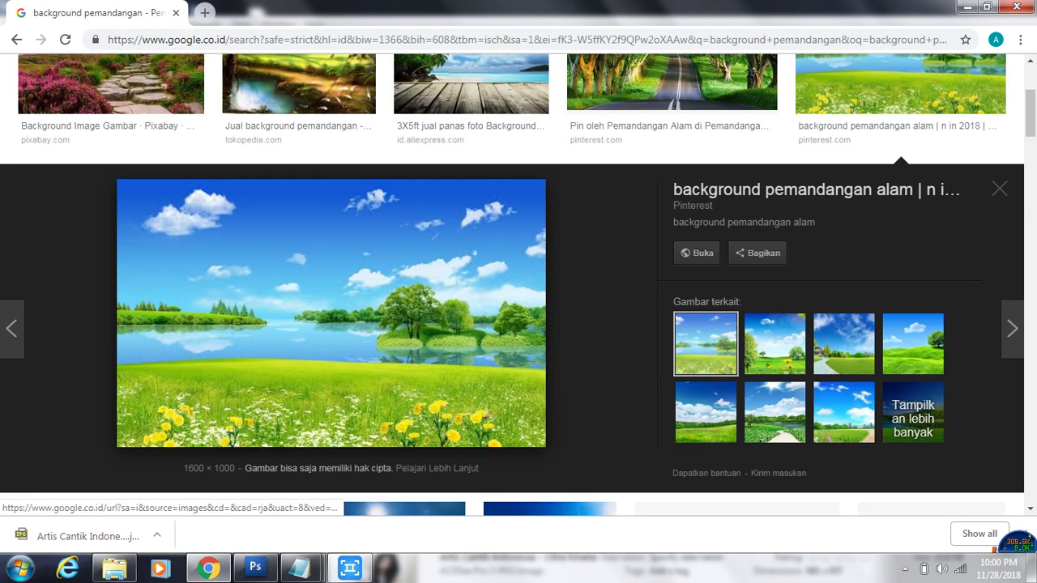
{"action": "right_click", "coordinate": [373, 288]}
{"action": "left_click", "coordinate": [421, 425]}
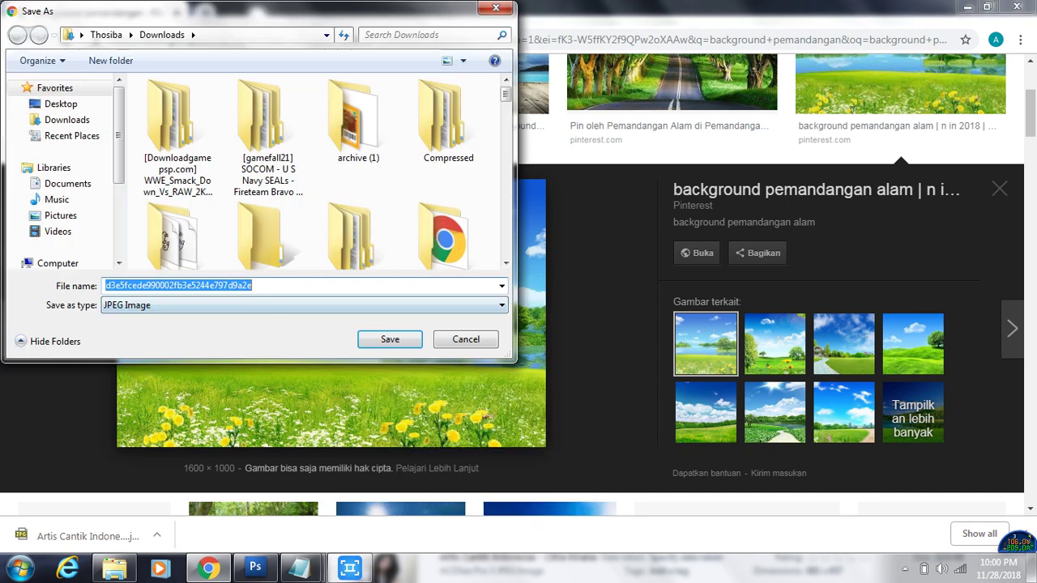
{"action": "left_click", "coordinate": [389, 338]}
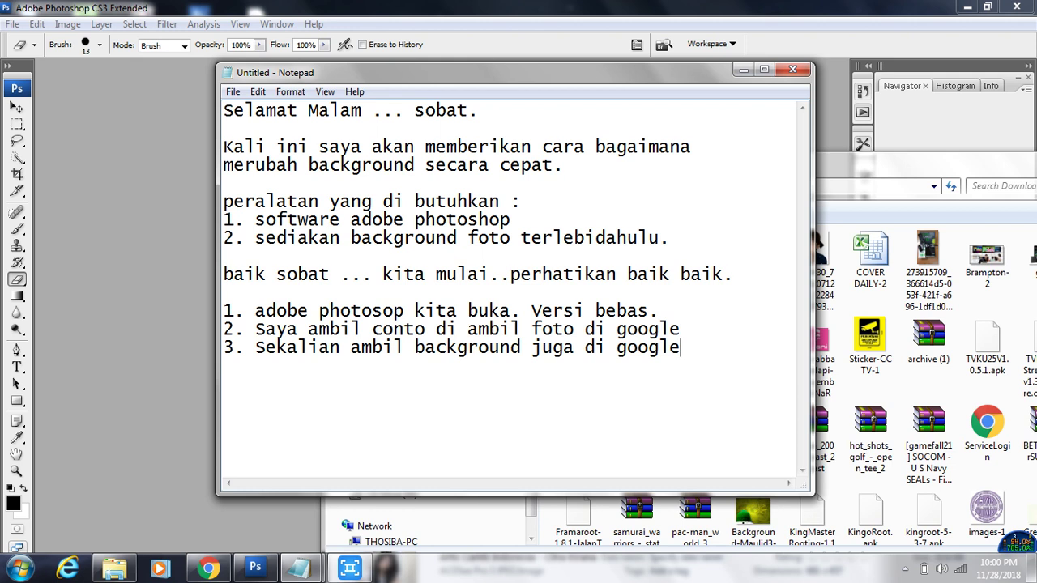
In Notepad, add the line "4. Oke sobat masukan foto yg di download ke adobepotosop" below the third tutorial step
{"action": "type", "text": "4. Oke s"}
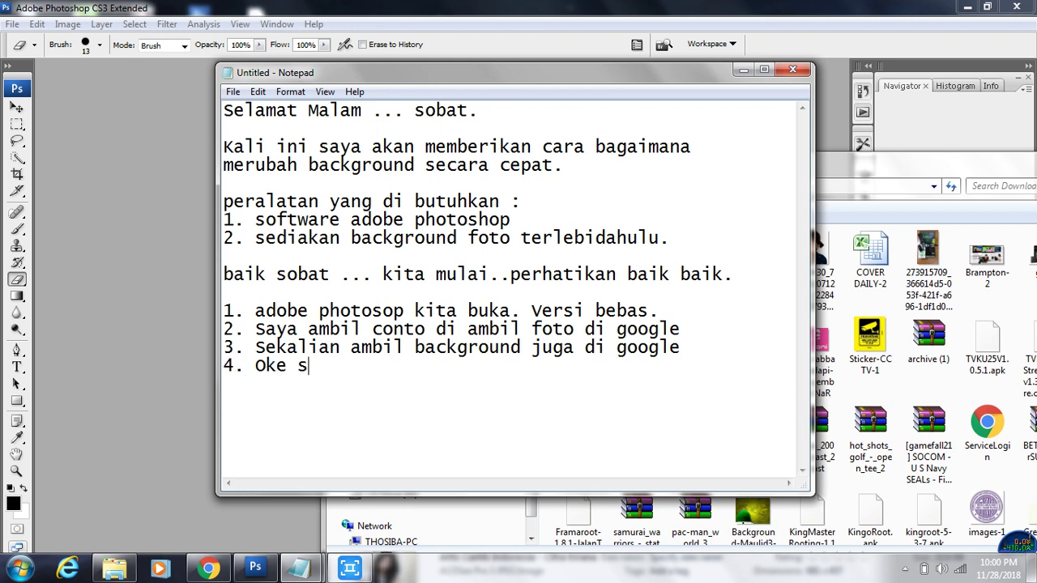
{"action": "type", "text": "obat masukan"}
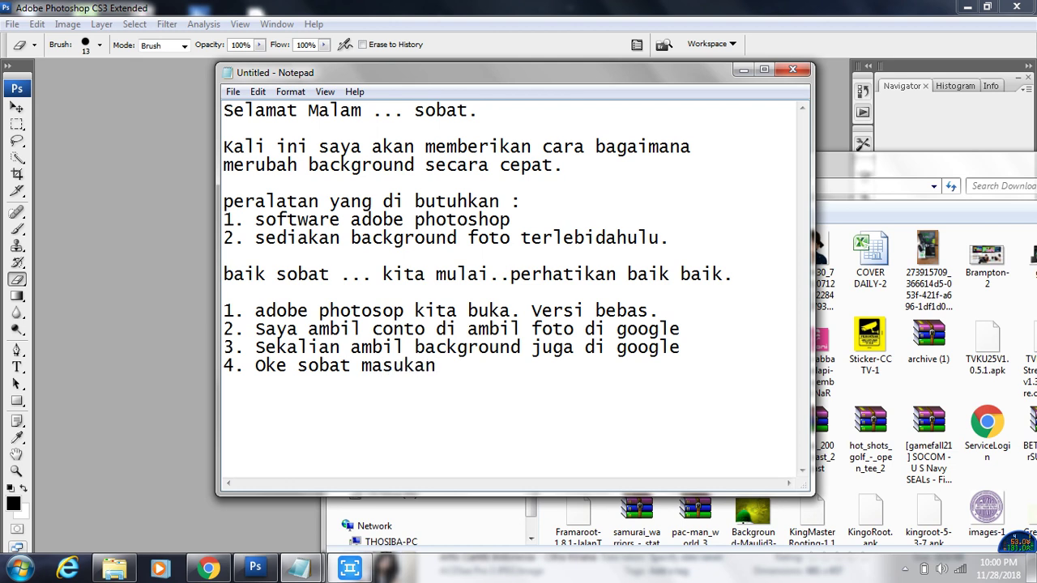
{"action": "type", "text": " foto yg di"}
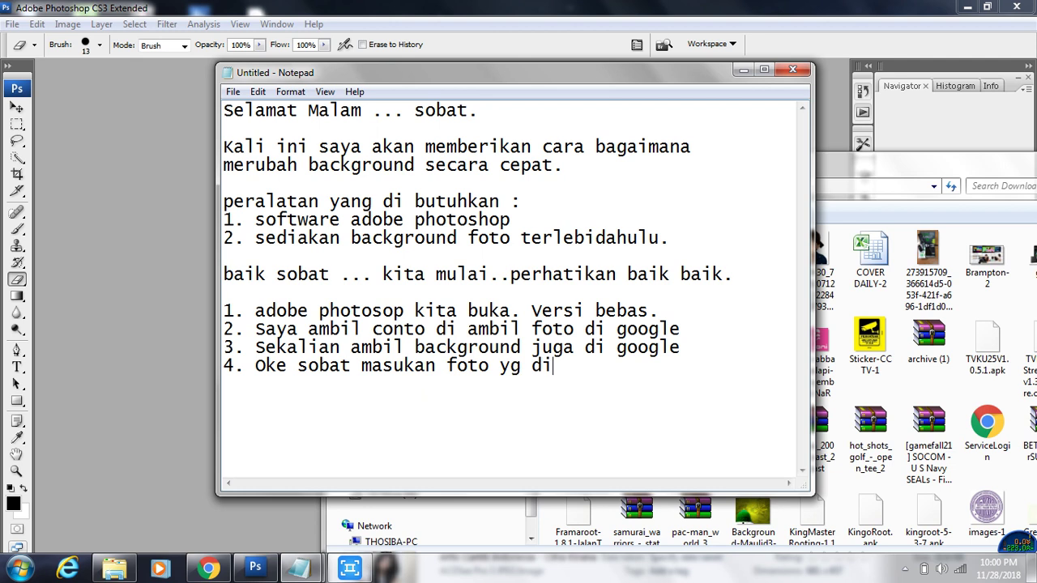
{"action": "type", "text": " download"}
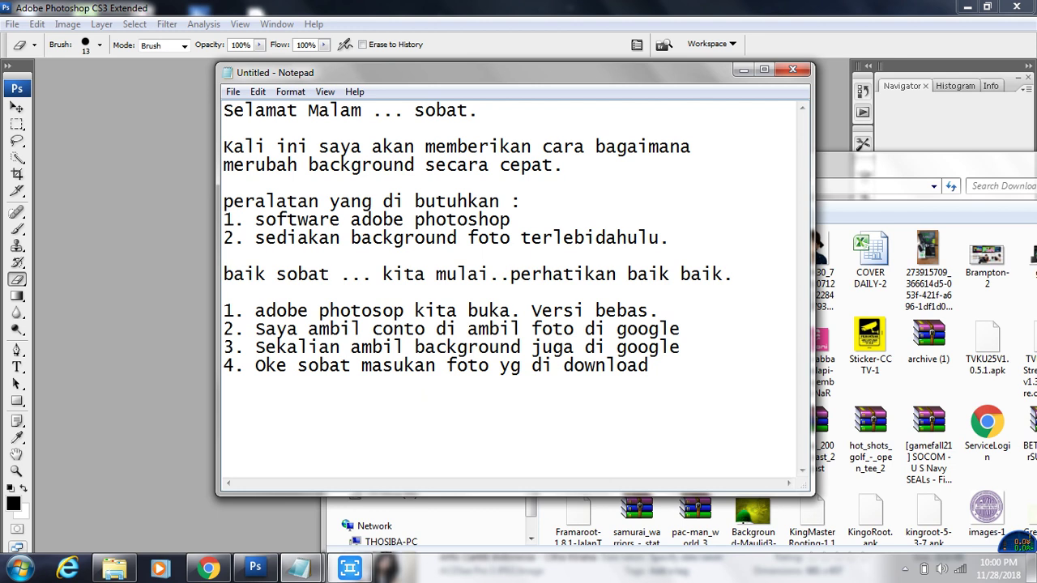
{"action": "type", "text": "."}
{"action": "key", "text": "BackSpace"}
{"action": "type", "text": "k"}
{"action": "key", "text": "BackSpace"}
{"action": "type", "text": "e adobe"}
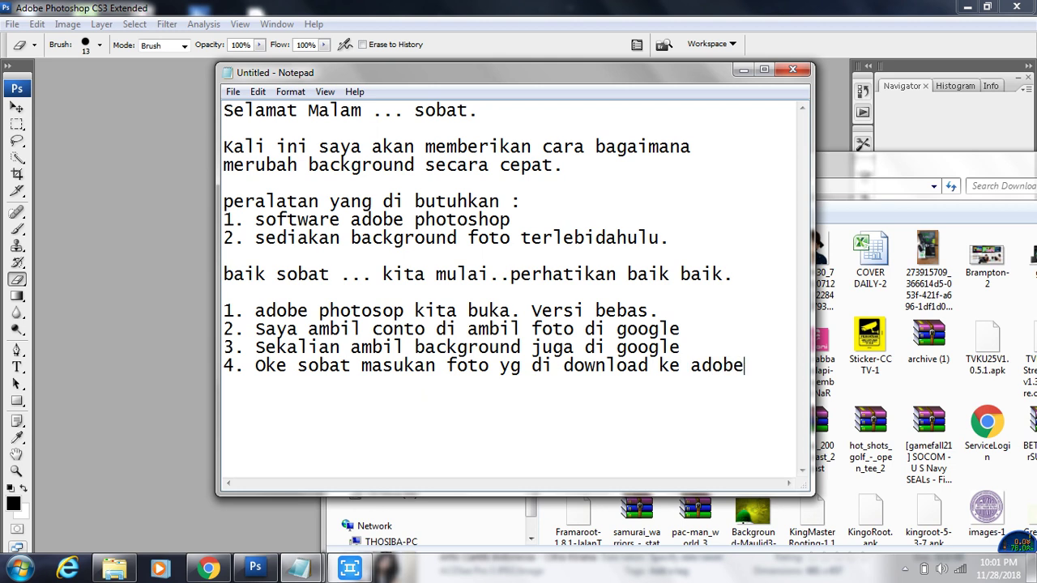
{"action": "type", "text": "poto"}
{"action": "key", "text": "BackSpace"}
{"action": "key", "text": "BackSpace"}
{"action": "type", "text": "tosop"}
{"action": "key", "text": "Return"}
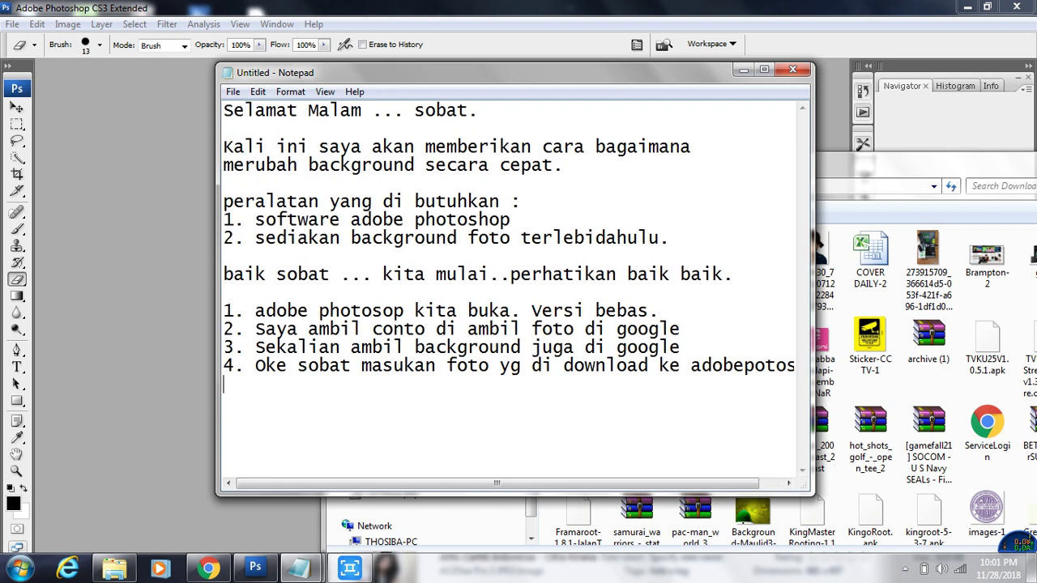
Continue the fourth note with an indented line reading "caranya tarik file nya ke bagian area adobephotosop"
{"action": "type", "text": "caranya "}
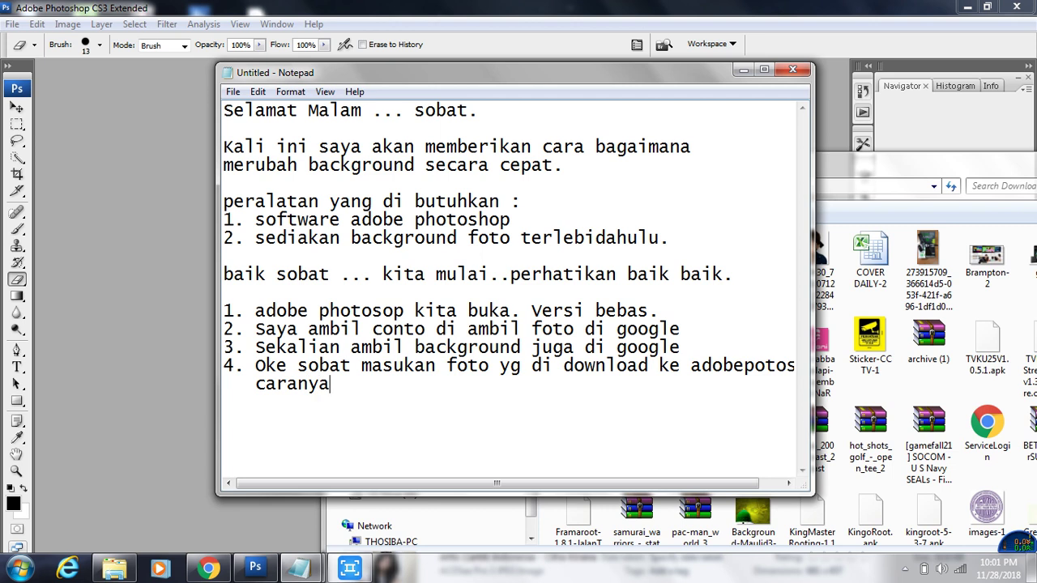
{"action": "type", "text": "tarik file"}
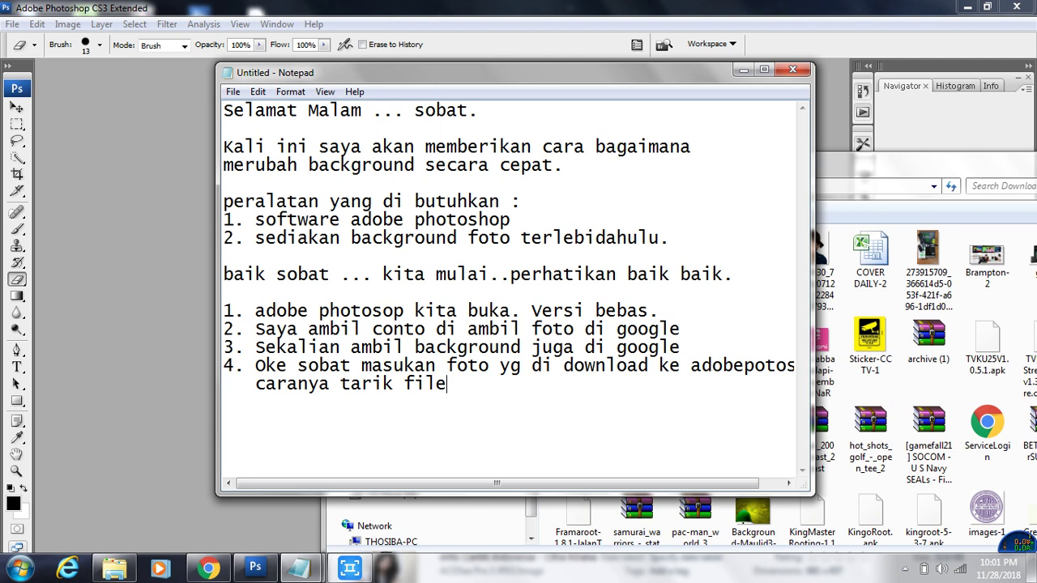
{"action": "type", "text": " nya ke bagi"}
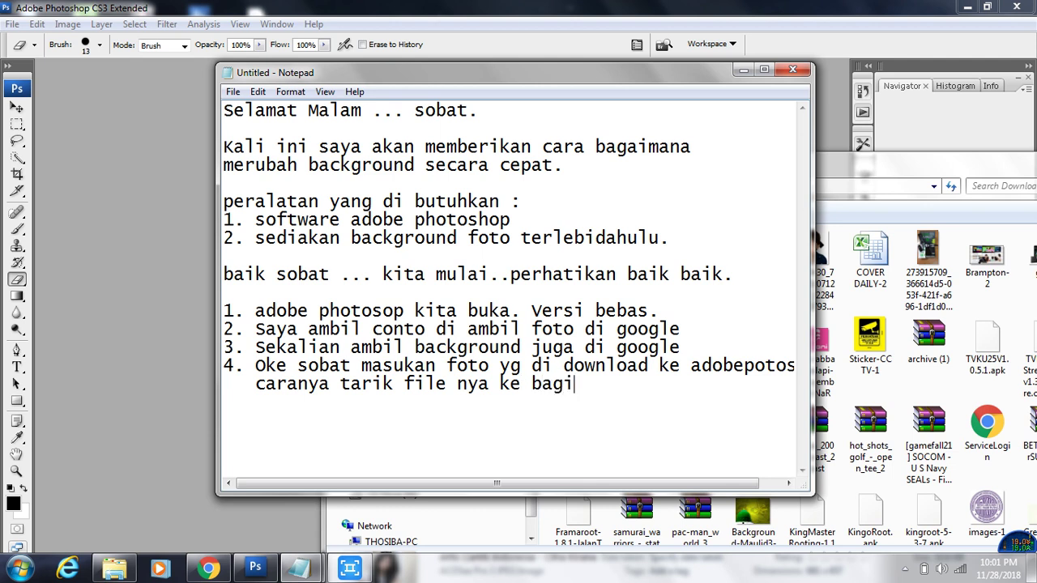
{"action": "type", "text": "an area adob"}
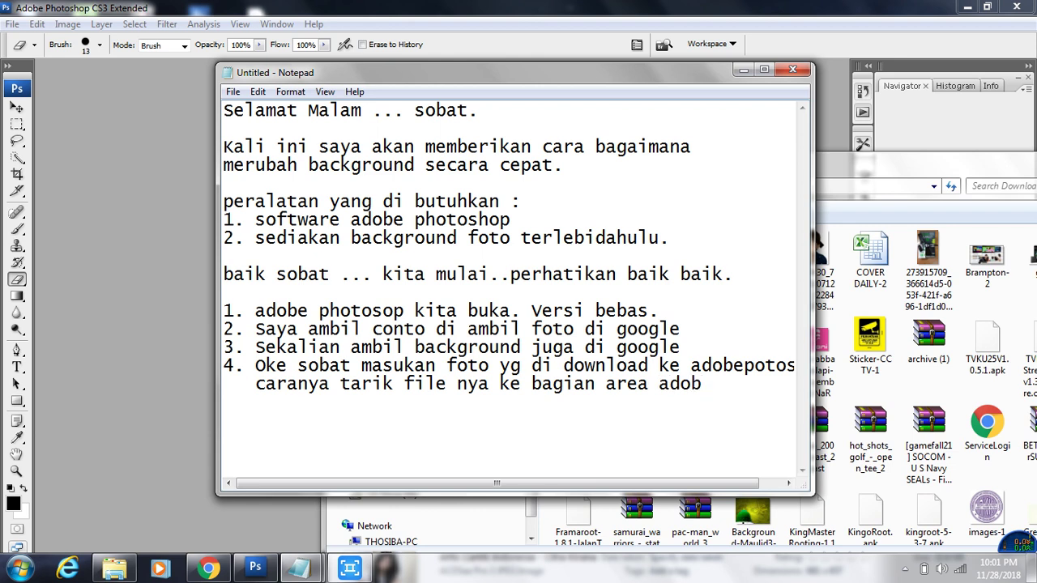
{"action": "key", "text": "BackSpace"}
{"action": "key", "text": "BackSpace"}
{"action": "type", "text": "obep"}
{"action": "type", "text": "o"}
{"action": "key", "text": "BackSpace"}
{"action": "type", "text": "hotosop"}
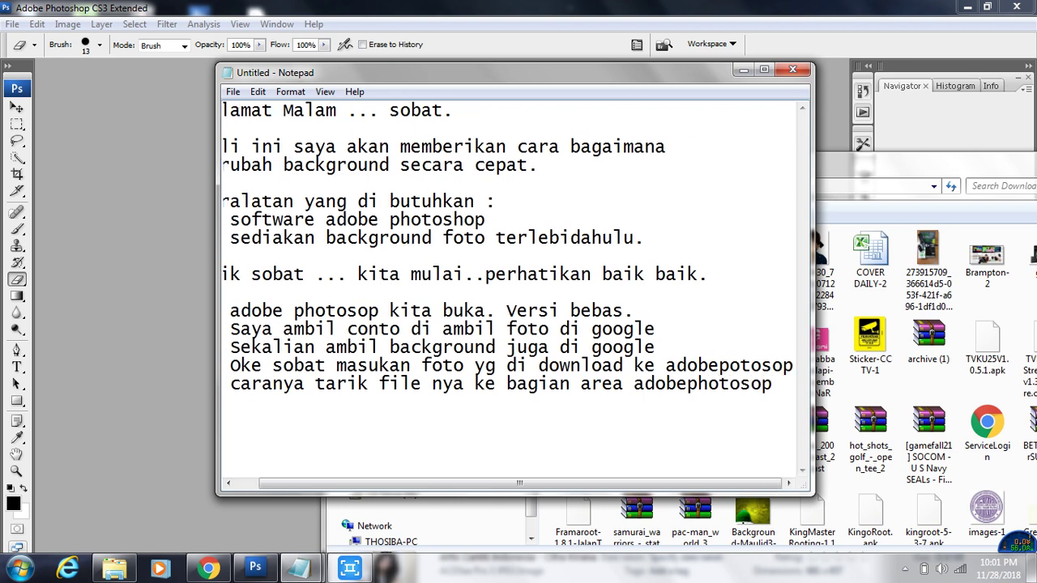
{"action": "key", "text": "Return"}
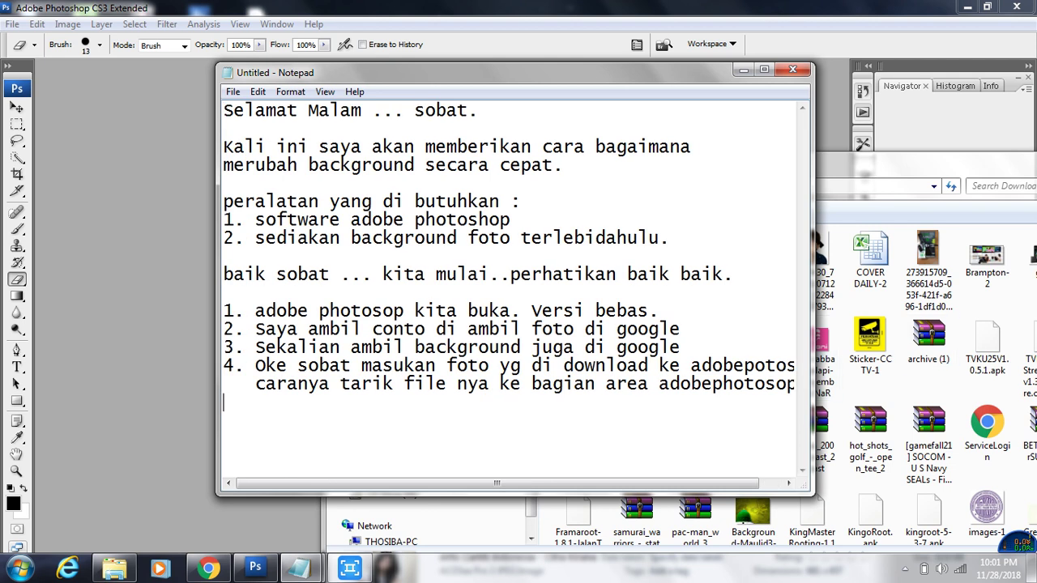
Open the photo "Artis Cantik Indonesia - Citra Kirana" from the Downloads folder in Photoshop and dismiss the pixel aspect ratio notice
{"action": "left_click", "coordinate": [114, 568]}
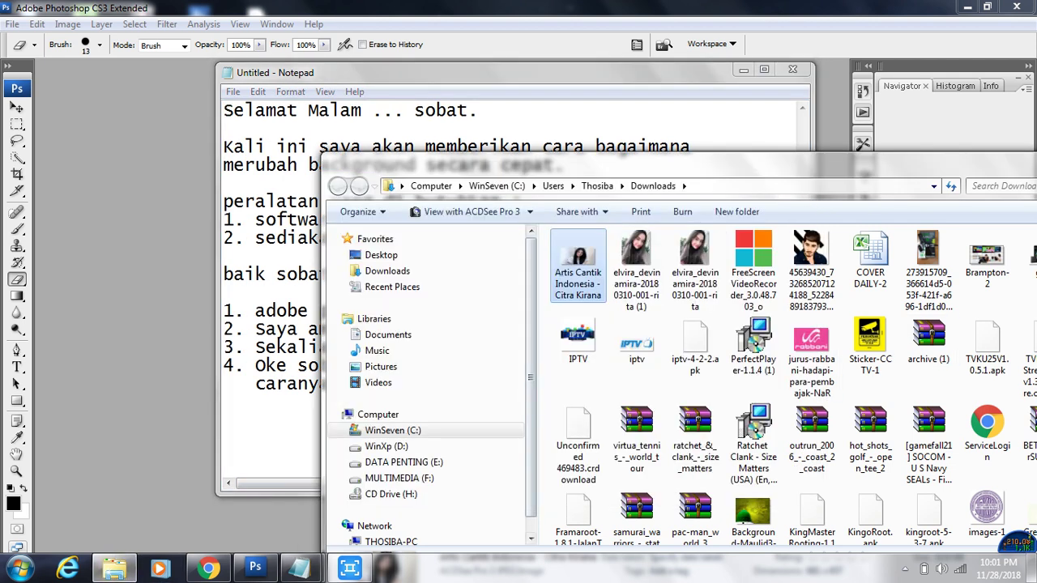
{"action": "left_click", "coordinate": [255, 567]}
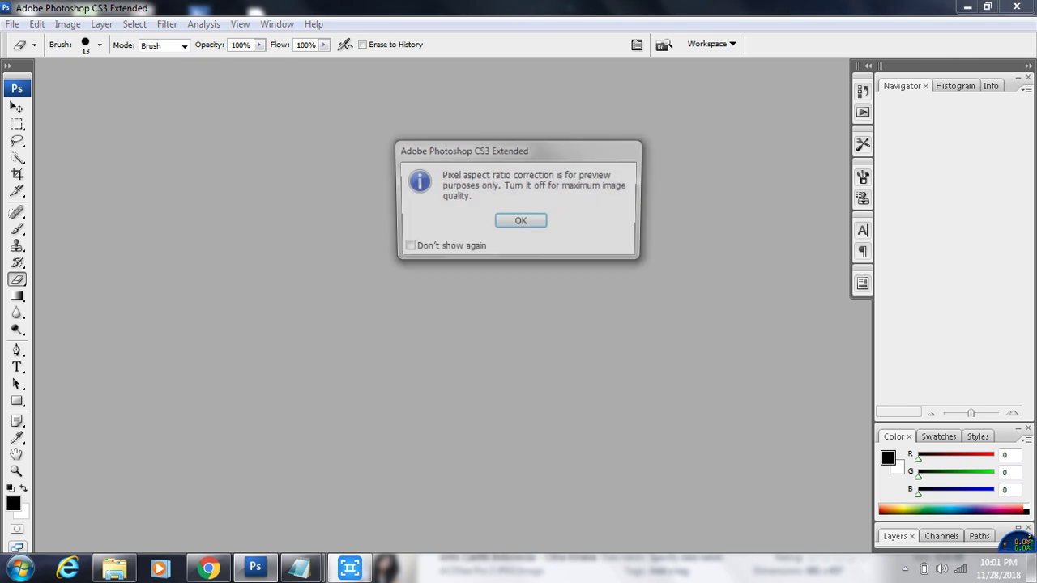
{"action": "left_click", "coordinate": [406, 248]}
{"action": "key", "text": "Return"}
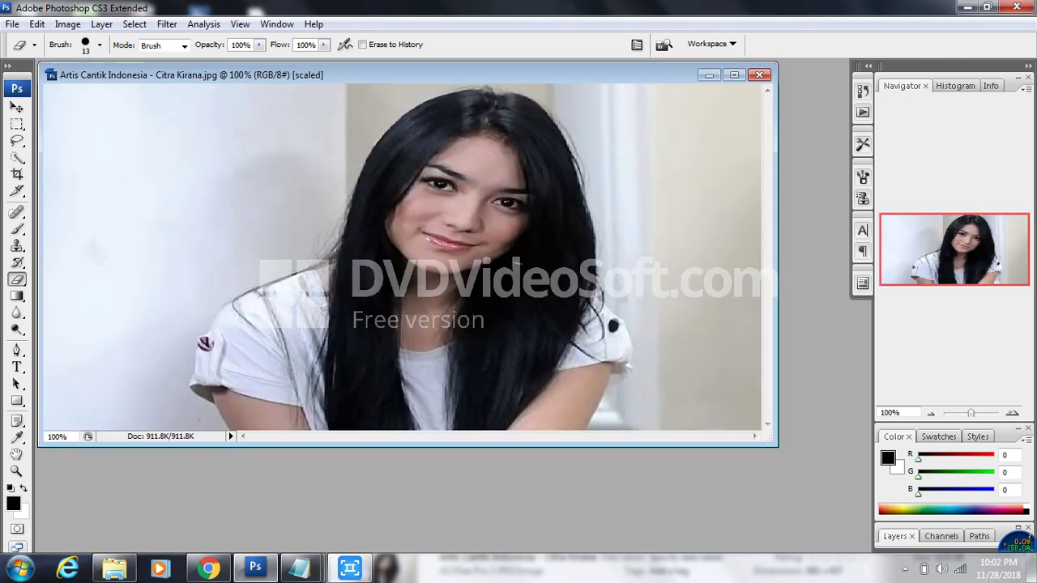
Enlarge the portrait's document window in height and width so the canvas has a margin, and activate the Move tool
{"action": "left_click_drag", "start_coordinate": [567, 445], "coordinate": [567, 530]}
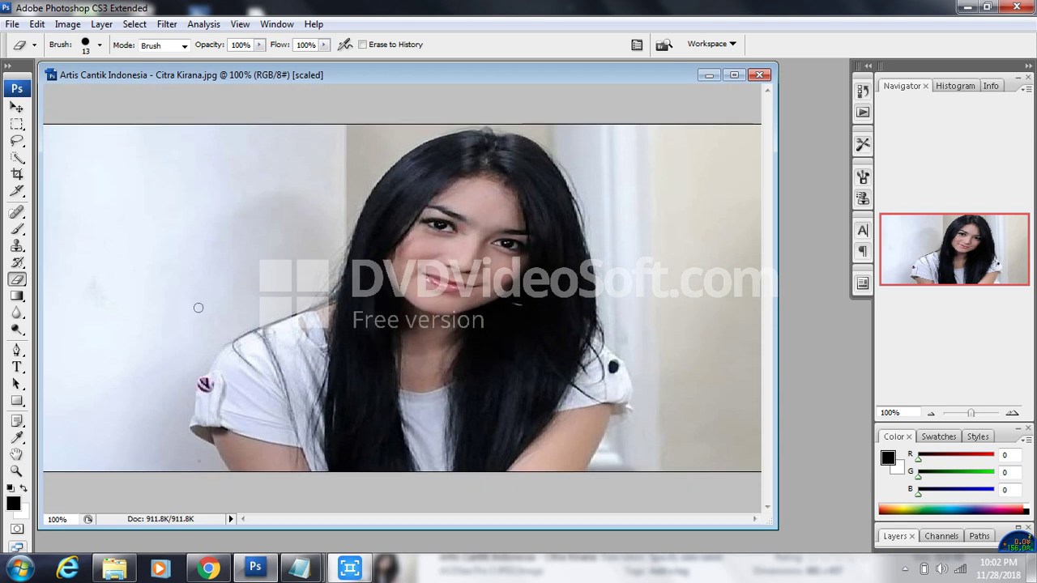
{"action": "left_click", "coordinate": [16, 106]}
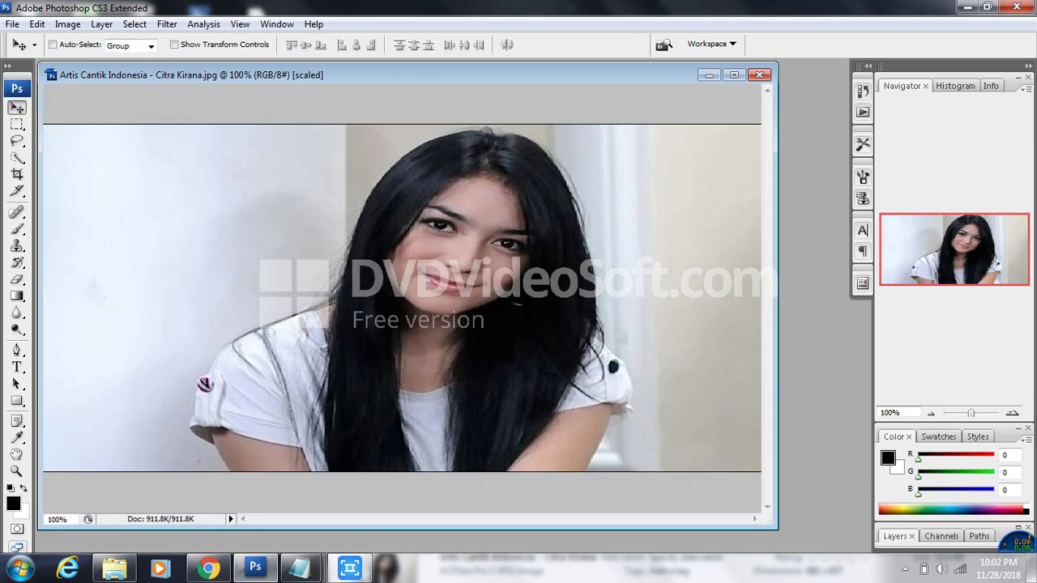
{"action": "left_click_drag", "start_coordinate": [777, 299], "coordinate": [837, 299]}
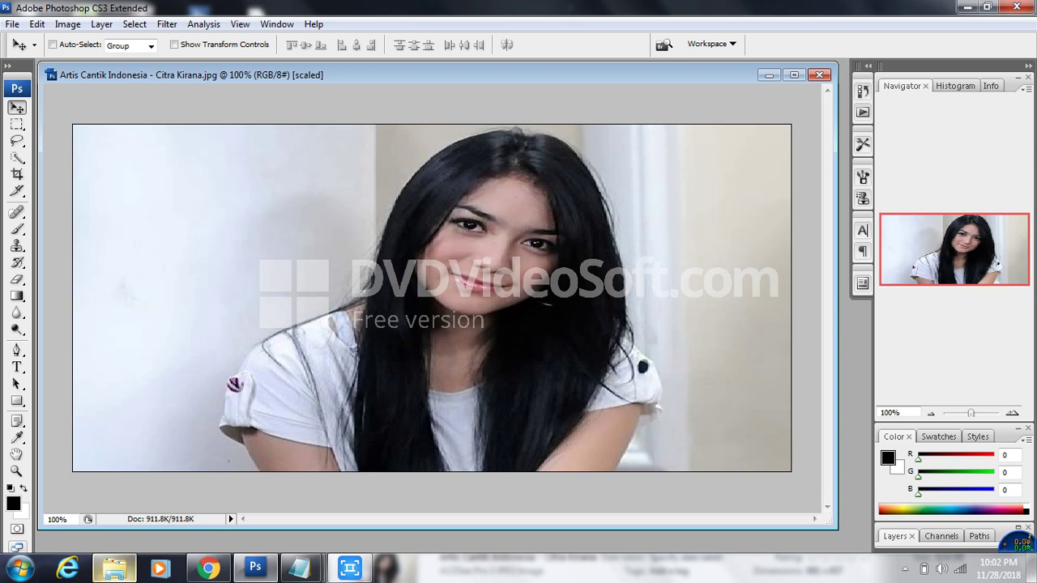
Open the landscape image "d3e5fcede990002fb3e5244e797d9a2e" from the Downloads folder in Photoshop, and bring the portrait's document window back in front
{"action": "left_click", "coordinate": [114, 567]}
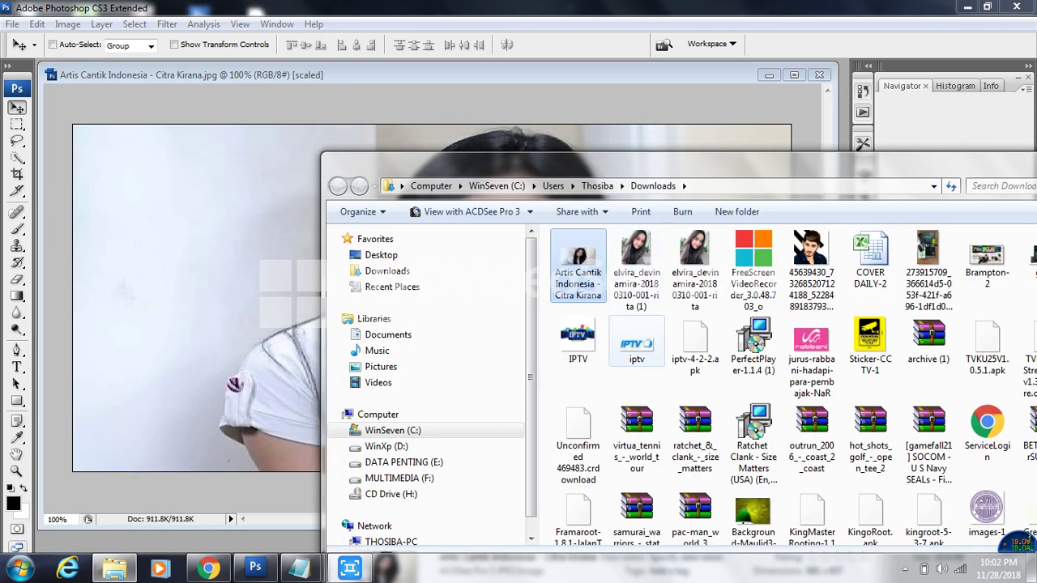
{"action": "left_click_drag", "start_coordinate": [737, 166], "coordinate": [431, 118]}
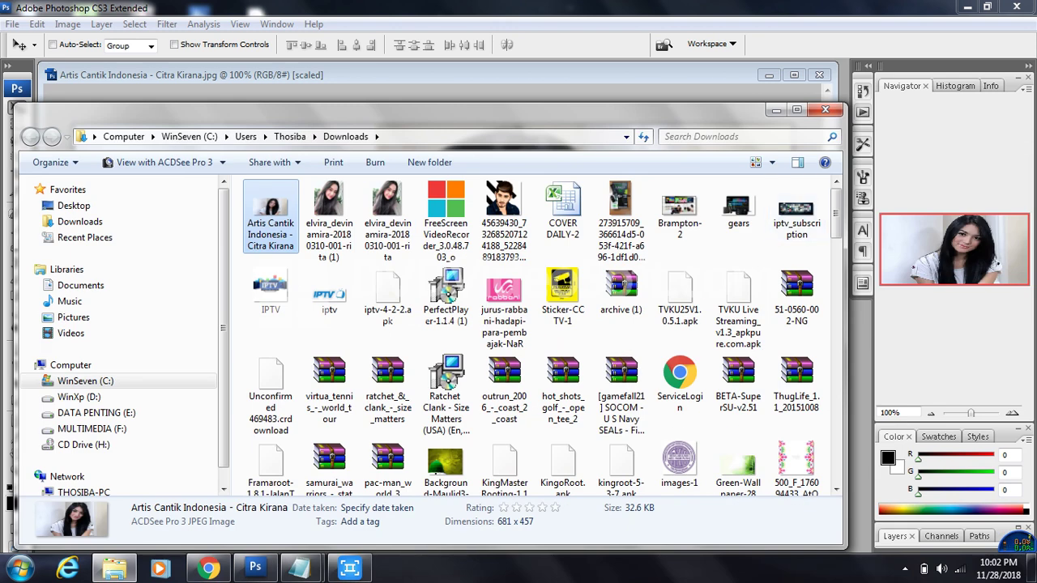
{"action": "scroll", "coordinate": [535, 340], "scroll_direction": "down", "scroll_amount": 15}
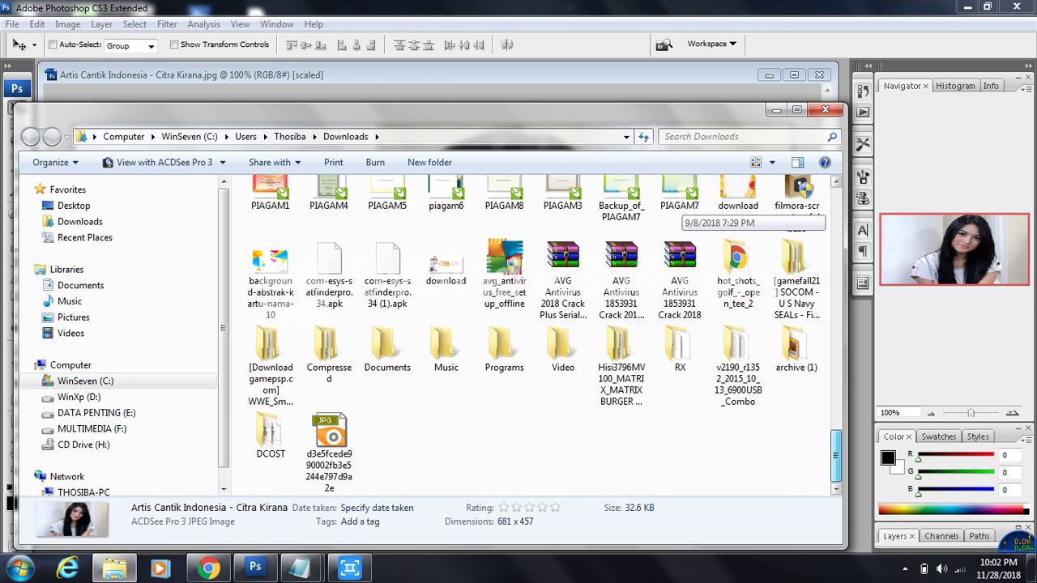
{"action": "left_click_drag", "start_coordinate": [328, 454], "coordinate": [842, 375]}
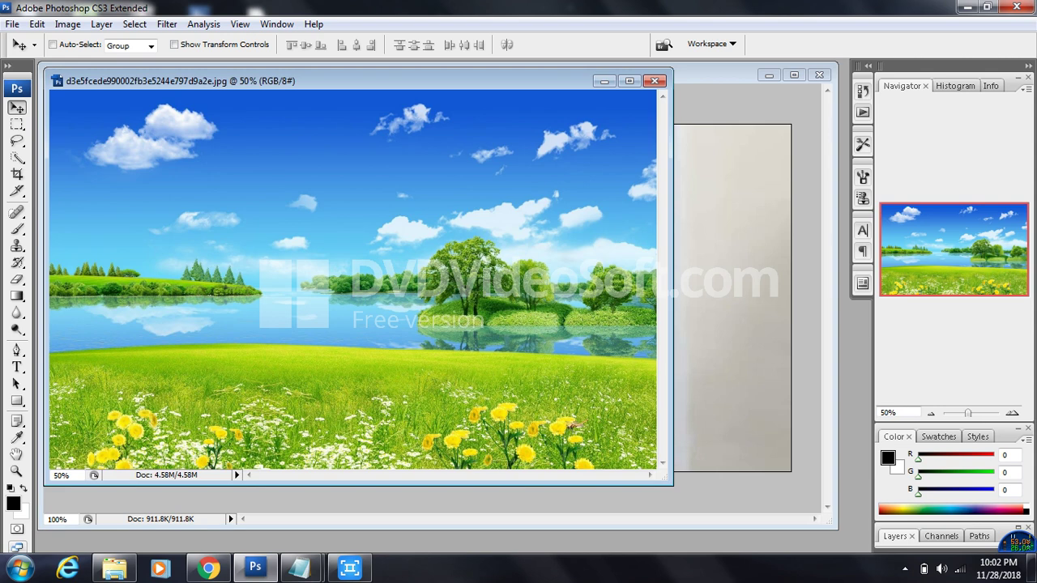
{"action": "left_click_drag", "start_coordinate": [683, 75], "coordinate": [740, 93]}
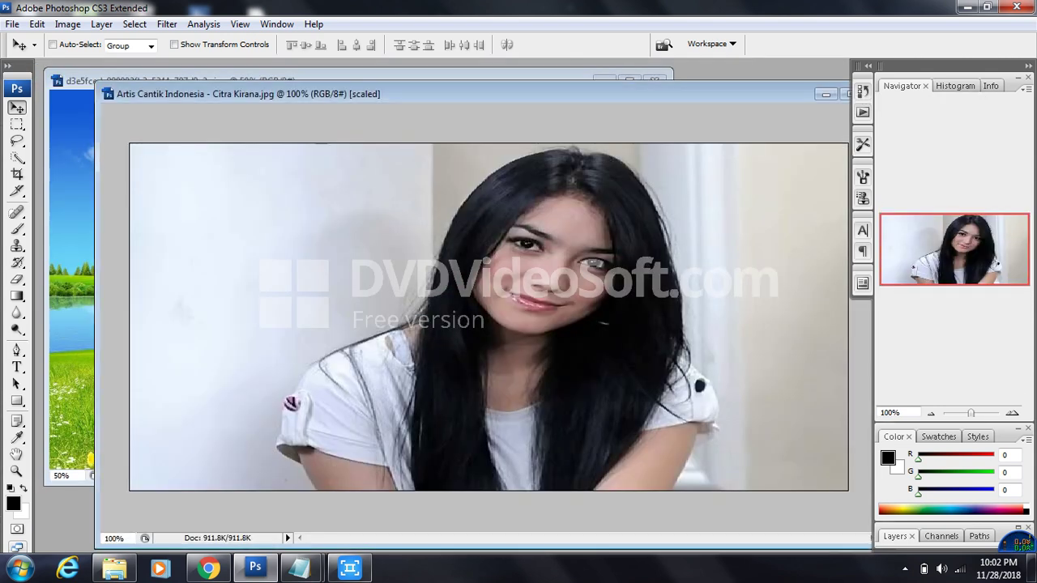
Switch to the Notepad tutorial notes and add the line "5. perhatikan... hehe" below the fourth note
{"action": "mouse_move", "coordinate": [299, 567]}
{"action": "left_click", "coordinate": [376, 481]}
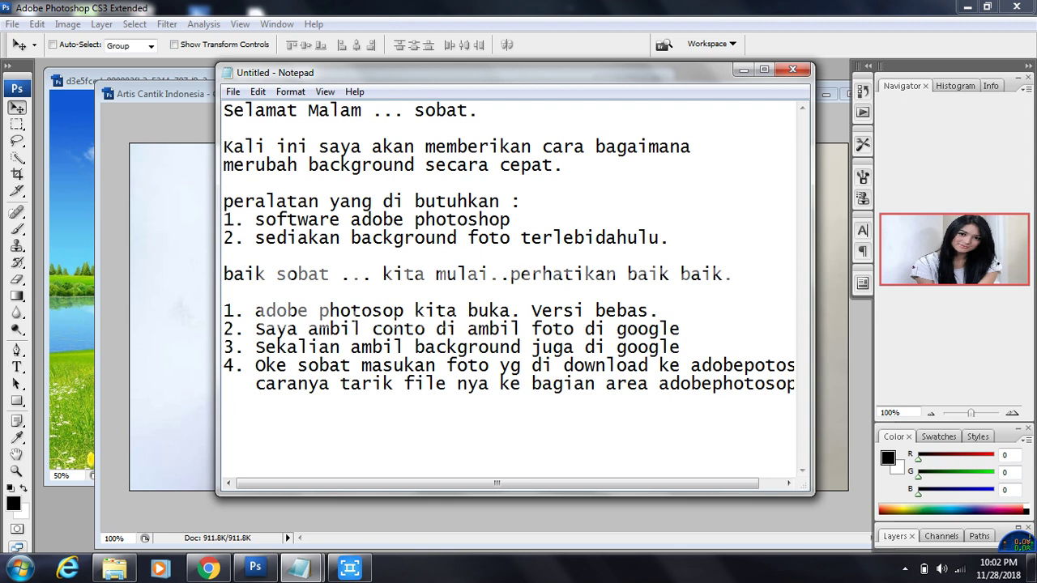
{"action": "type", "text": "5. perhatikan"}
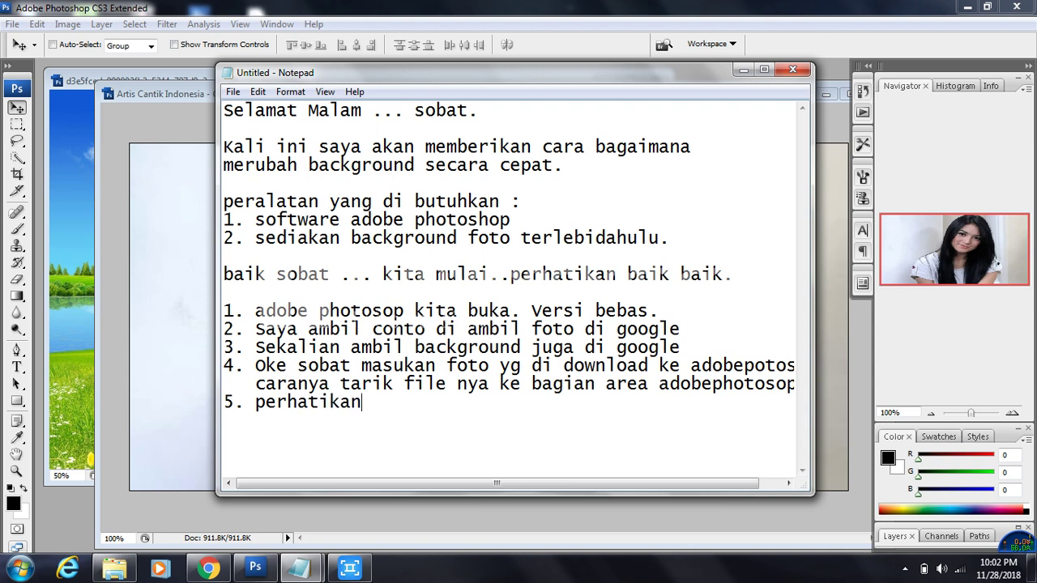
{"action": "type", "text": "..."}
{"action": "key", "text": "Return"}
{"action": "key", "text": "BackSpace"}
{"action": "type", "text": "e"}
{"action": "key", "text": "BackSpace"}
{"action": "type", "text": "hhe"}
{"action": "key", "text": "BackSpace"}
{"action": "key", "text": "BackSpace"}
{"action": "type", "text": "ehe"}
Switch to Photoshop, shift the portrait's document window fully into view, and select the entire portrait canvas
{"action": "key", "text": "alt+Tab"}
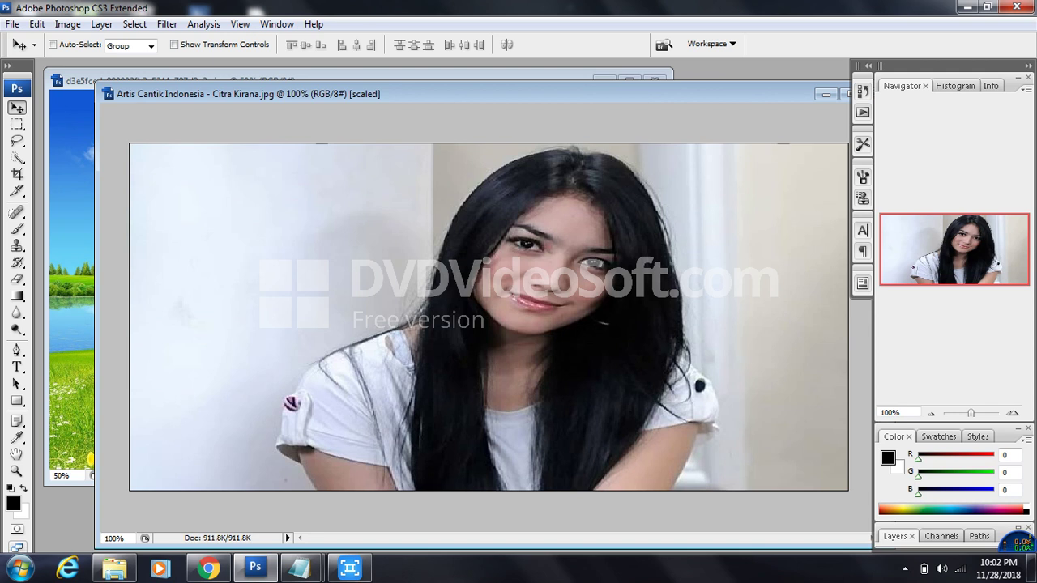
{"action": "left_click_drag", "start_coordinate": [489, 91], "coordinate": [448, 91]}
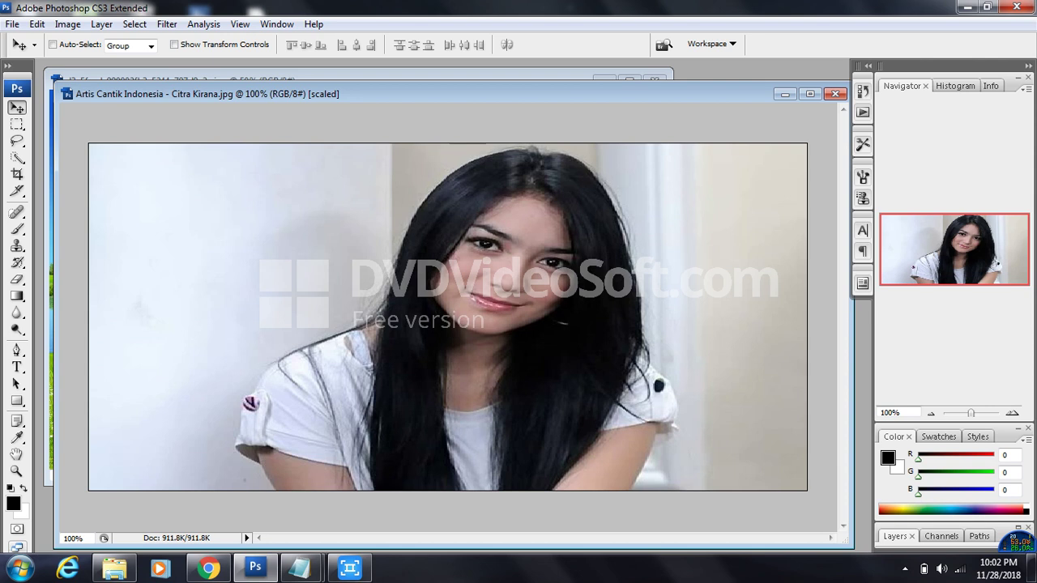
{"action": "left_click", "coordinate": [67, 24]}
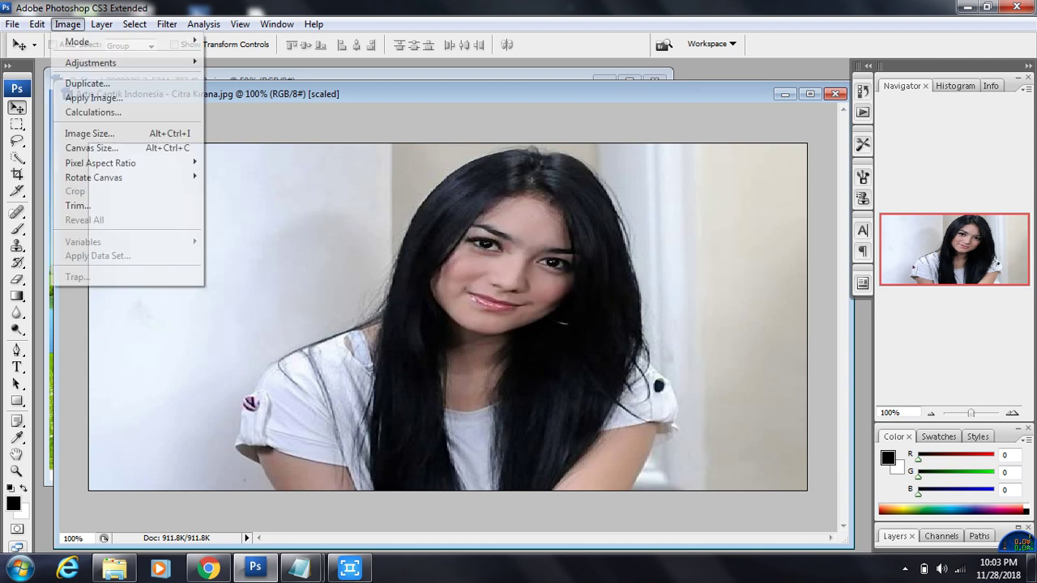
{"action": "mouse_move", "coordinate": [36, 23]}
{"action": "key", "text": "Right"}
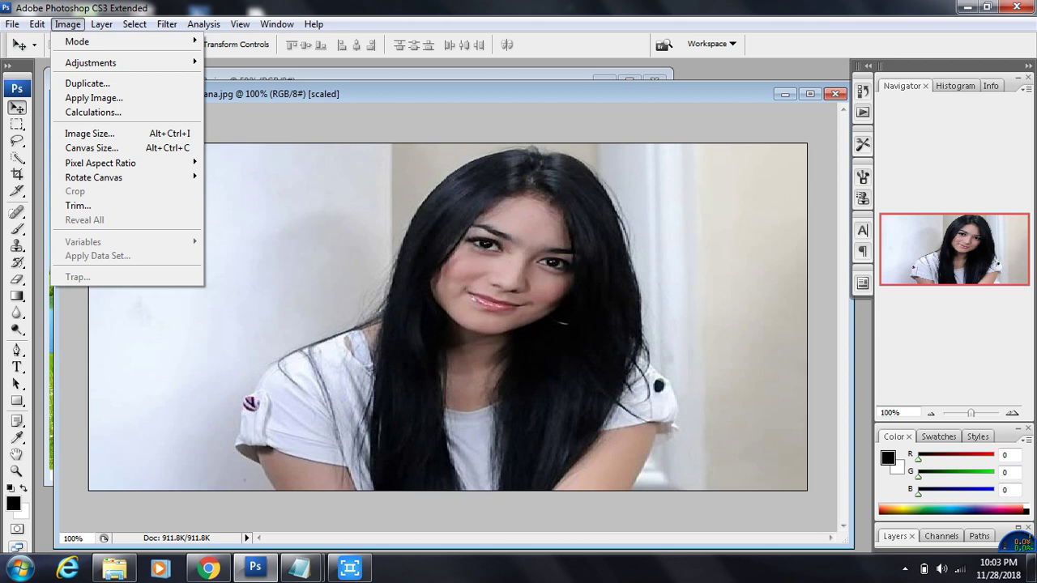
{"action": "key", "text": "Right"}
{"action": "key", "text": "Right"}
{"action": "key", "text": "Right"}
{"action": "key", "text": "Left"}
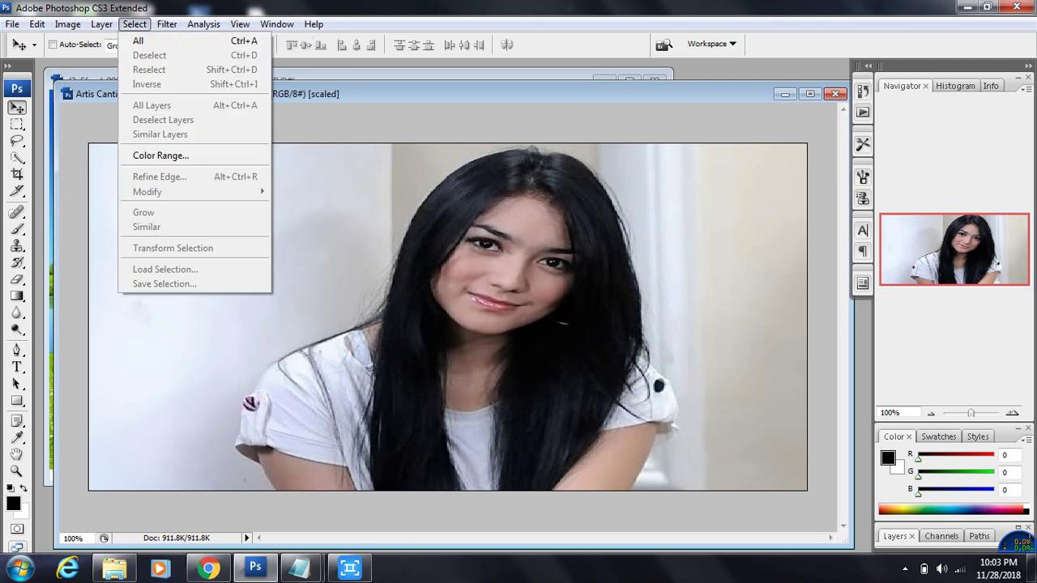
{"action": "key", "text": "Return"}
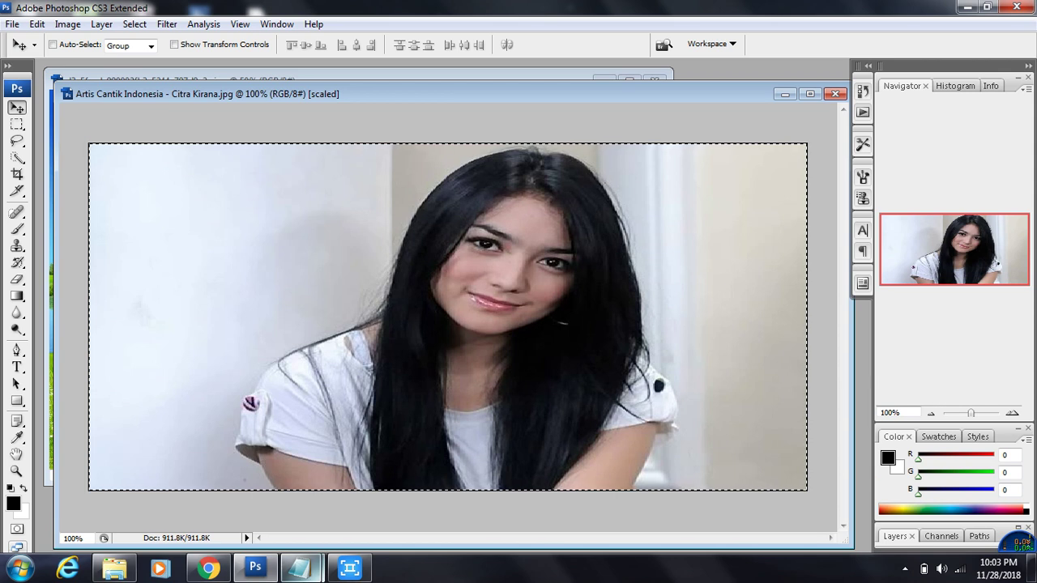
{"action": "mouse_move", "coordinate": [299, 568]}
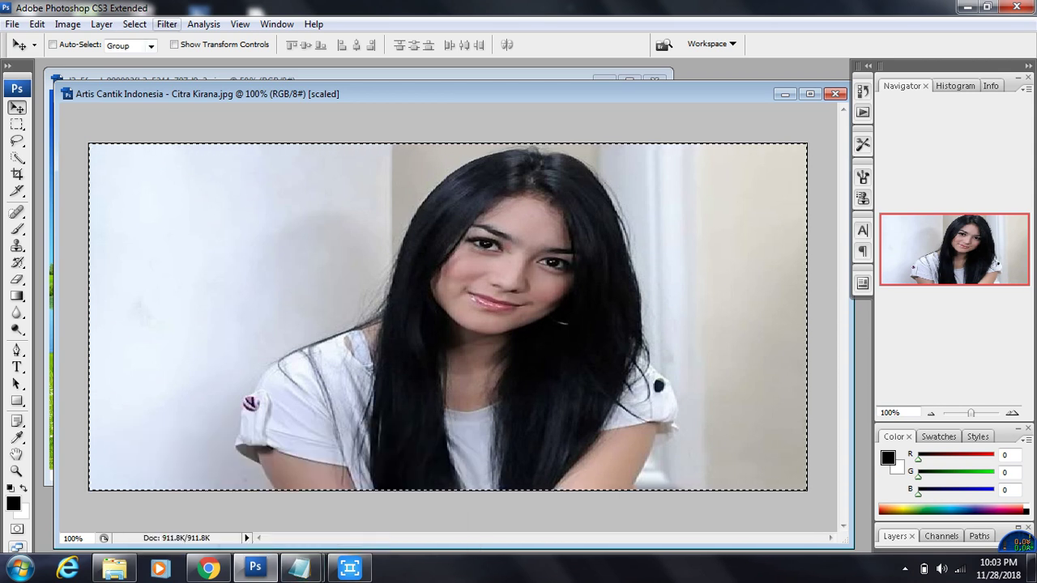
{"action": "key", "text": "alt+t"}
{"action": "key", "text": "Left"}
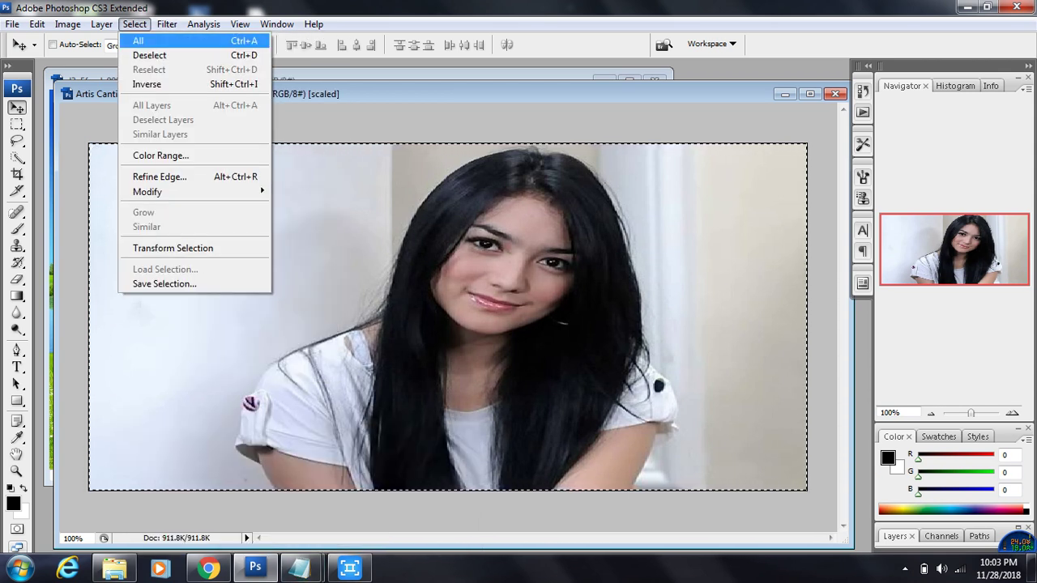
In the Notepad notes, leave a blank line after note five and add "6. click select kemudian klik All."
{"action": "left_click", "coordinate": [299, 567]}
{"action": "left_click", "coordinate": [380, 486]}
{"action": "key", "text": "Return"}
{"action": "key", "text": "Return"}
{"action": "type", "text": "6. cl"}
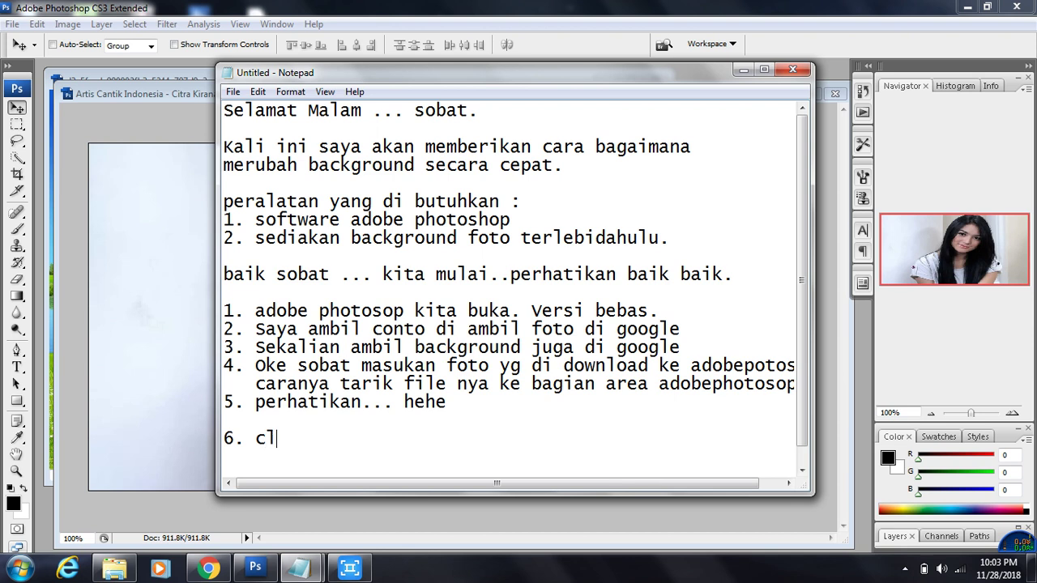
{"action": "type", "text": "ick select"}
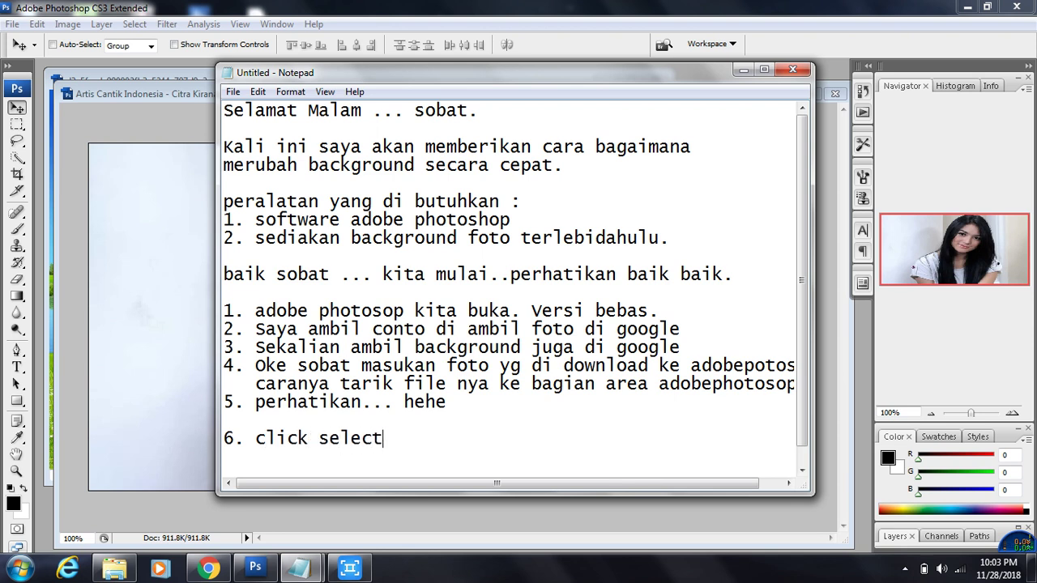
{"action": "type", "text": " kemudian All"}
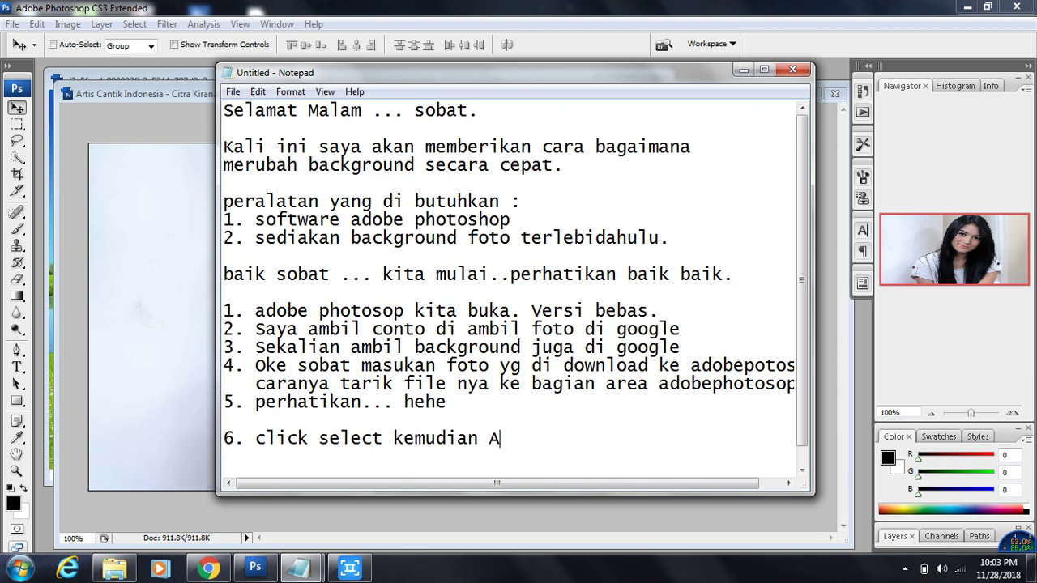
{"action": "key", "text": "Left"}
{"action": "key", "text": "Left"}
{"action": "key", "text": "Left"}
{"action": "type", "text": "klik"}
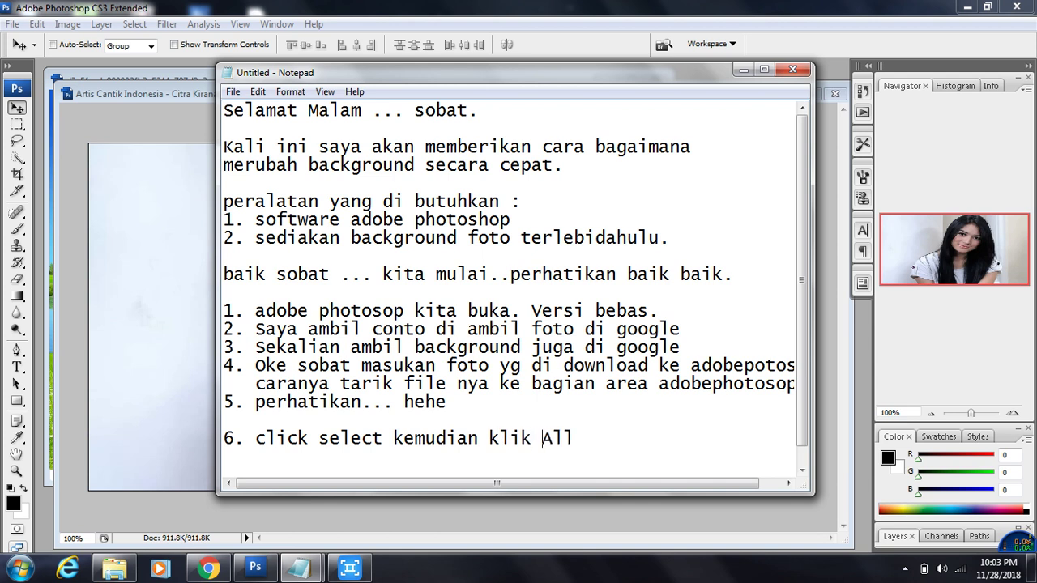
{"action": "key", "text": "End"}
{"action": "type", "text": "."}
{"action": "key", "text": "Return"}
Continue the sixth Notepad note with "setelah itu" and an indented second line reading "click Image"
{"action": "key", "text": "alt+Tab"}
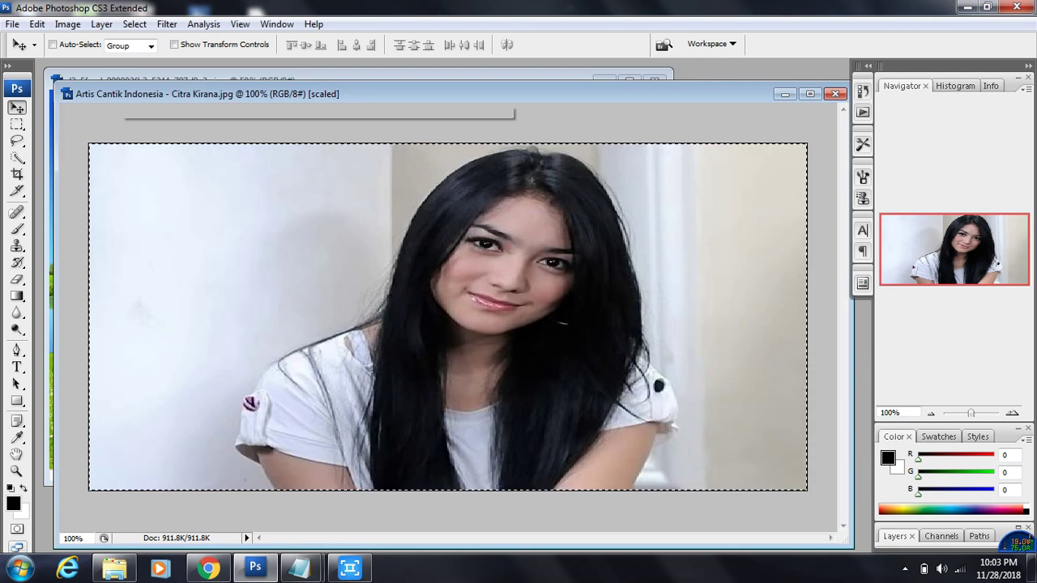
{"action": "key", "text": "alt+Tab"}
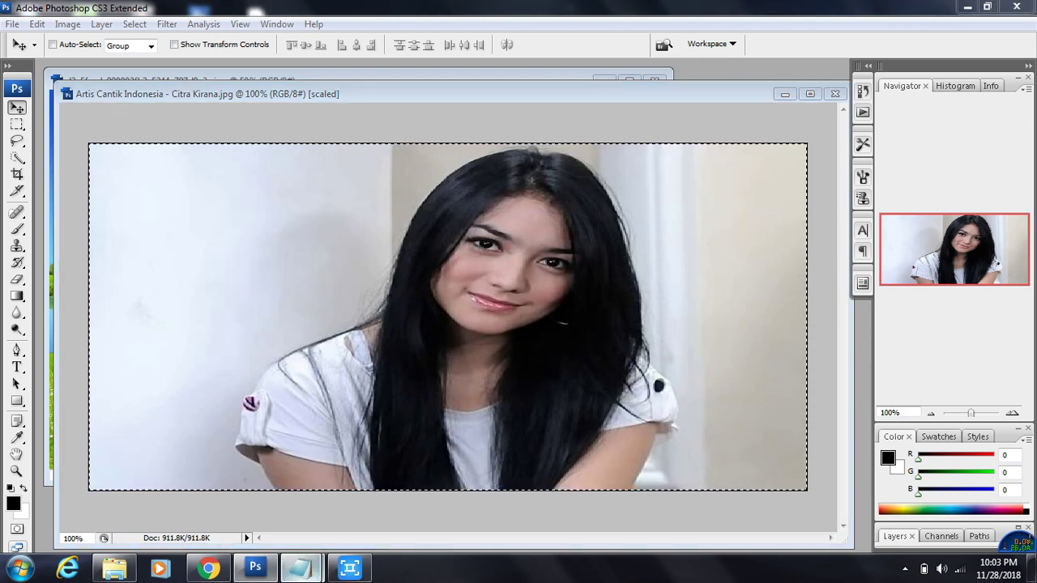
{"action": "mouse_move", "coordinate": [300, 567]}
{"action": "left_click", "coordinate": [382, 486]}
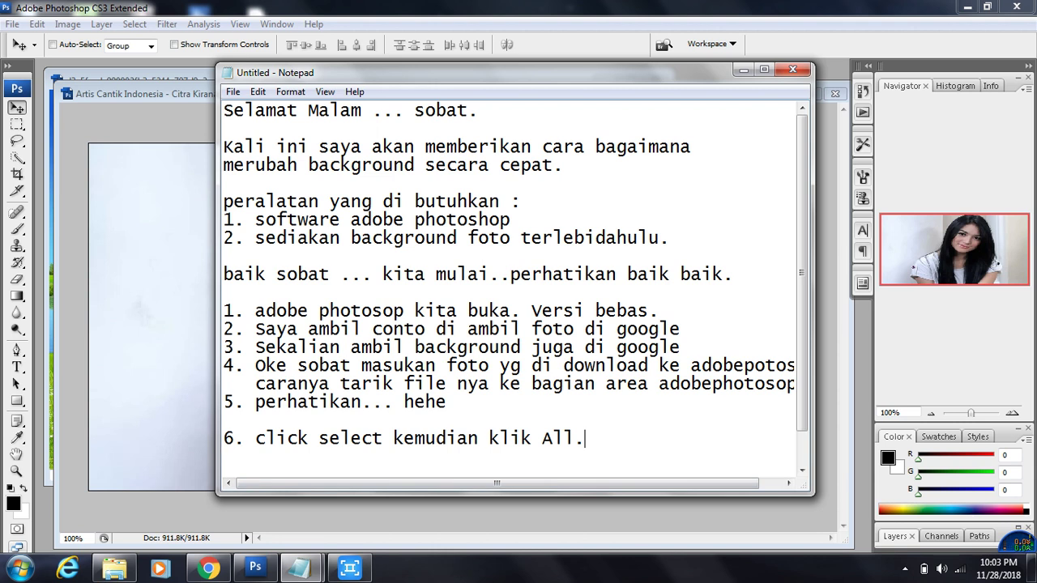
{"action": "type", "text": "sete"}
{"action": "type", "text": "lah itu"}
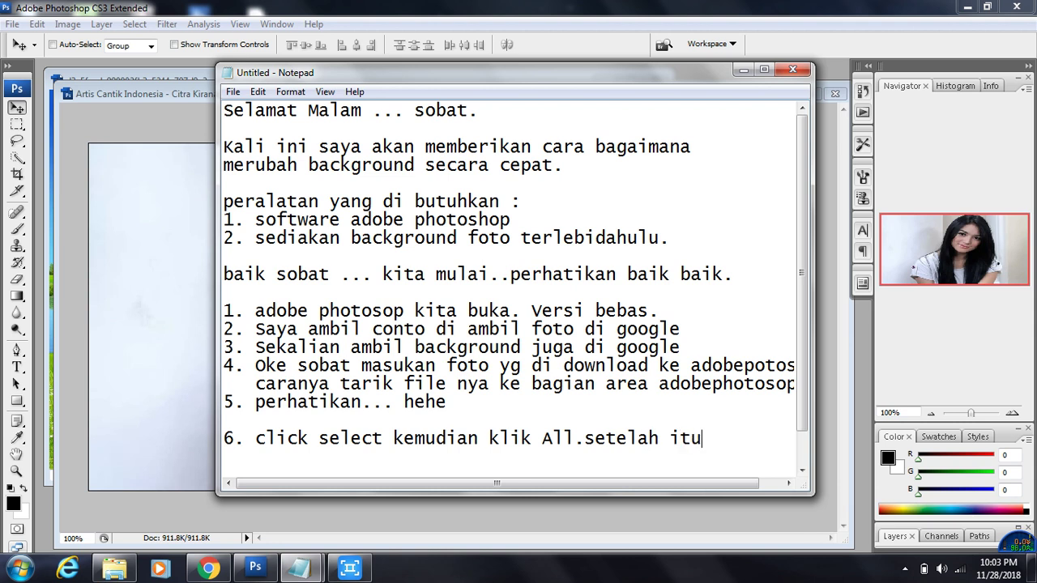
{"action": "key", "text": "Return"}
{"action": "type", "text": "clik"}
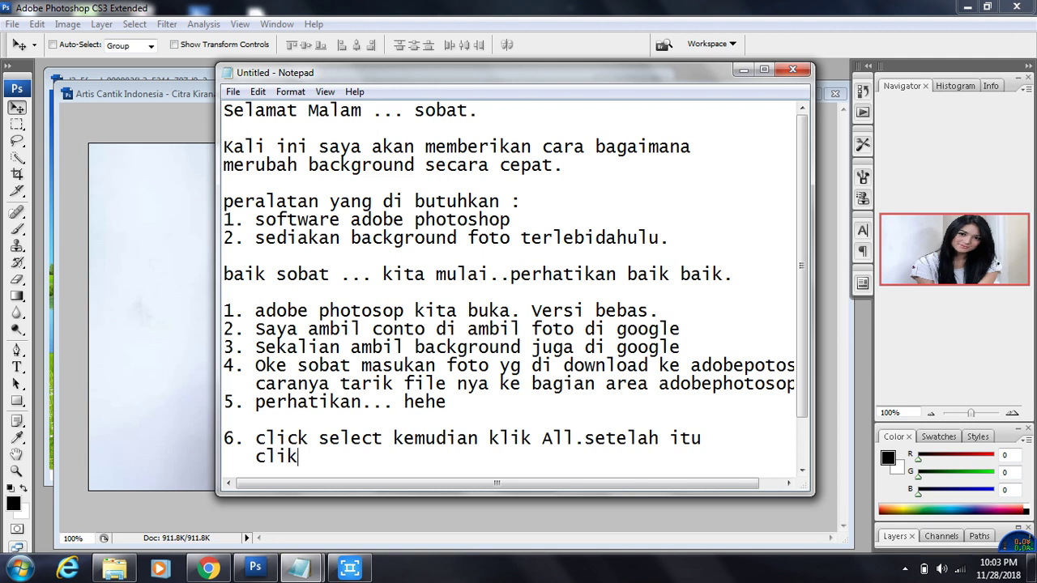
{"action": "key", "text": "BackSpace"}
{"action": "type", "text": "ck  Image"}
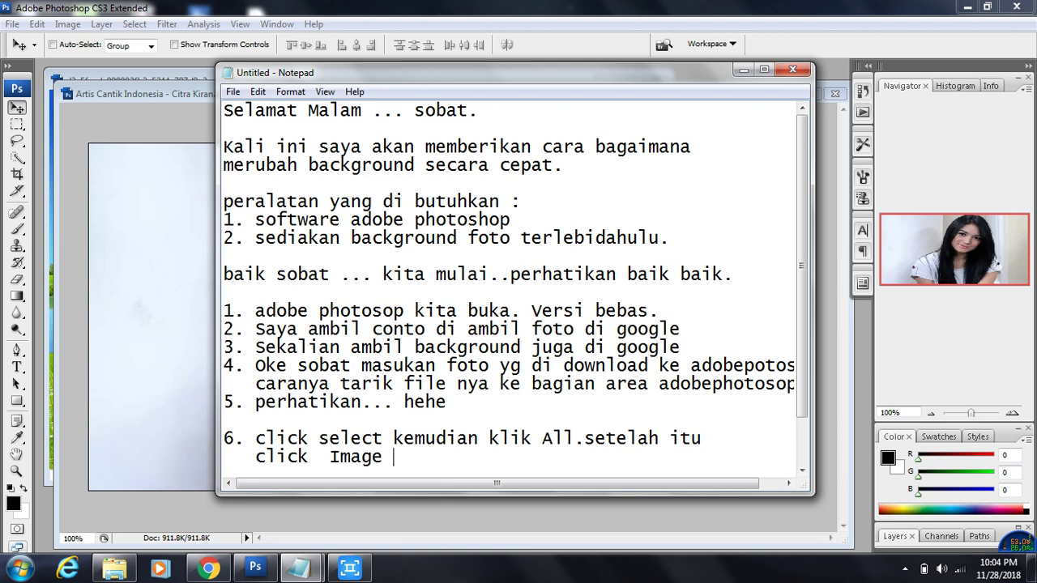
Check the Cut command's location in Photoshop, and replace "Image" in the sixth Notepad note with "Edit Click Cut .."
{"action": "left_click", "coordinate": [67, 24]}
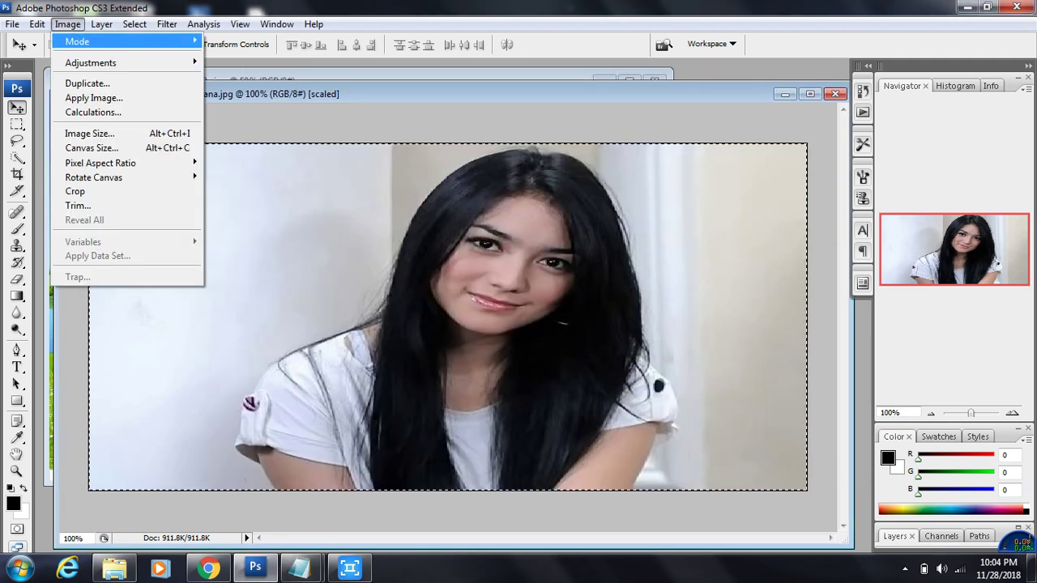
{"action": "mouse_move", "coordinate": [37, 25]}
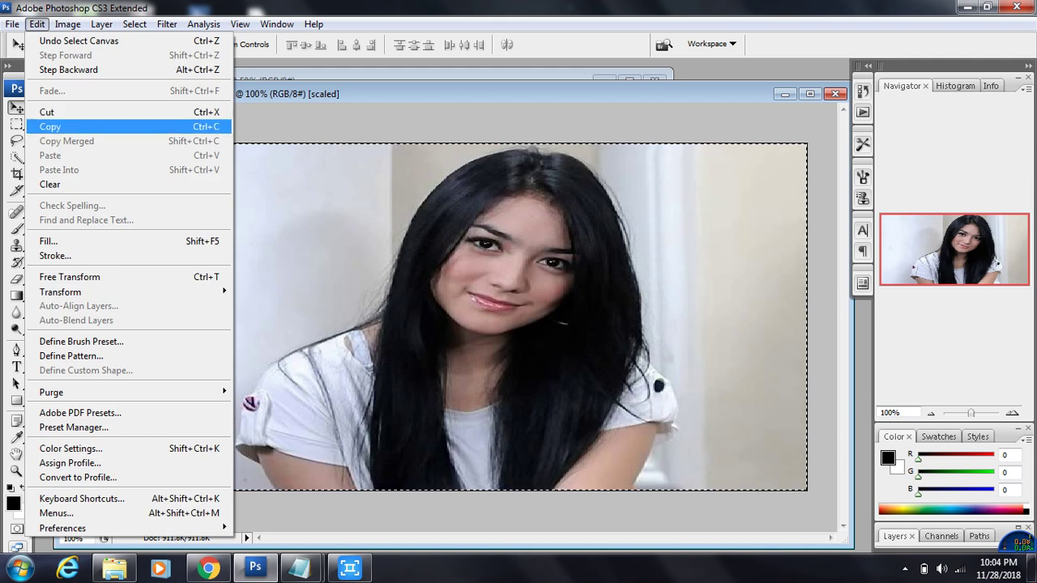
{"action": "left_click", "coordinate": [300, 566]}
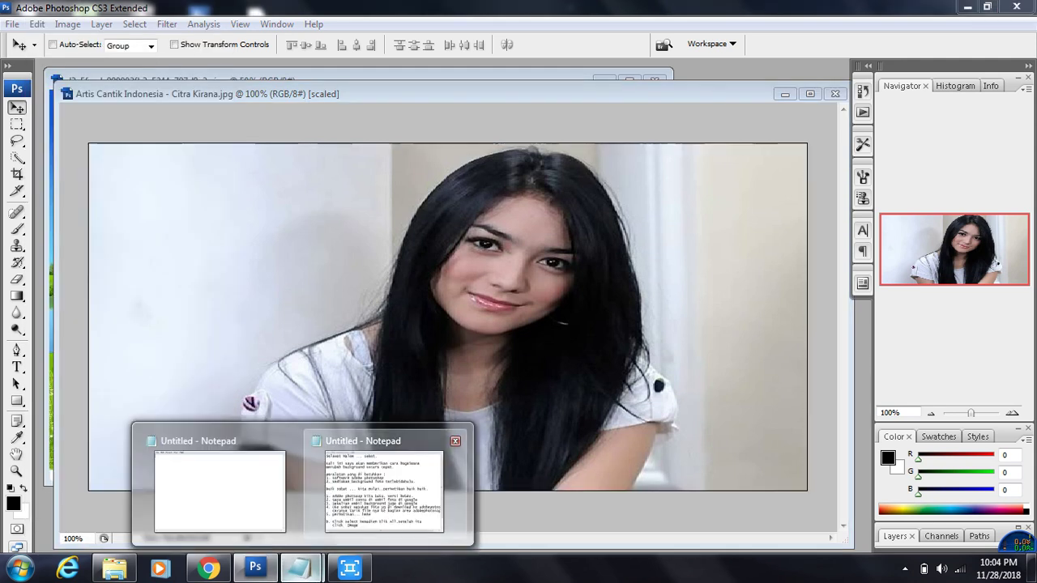
{"action": "left_click", "coordinate": [383, 491]}
{"action": "left_click_drag", "start_coordinate": [329, 457], "coordinate": [383, 456]}
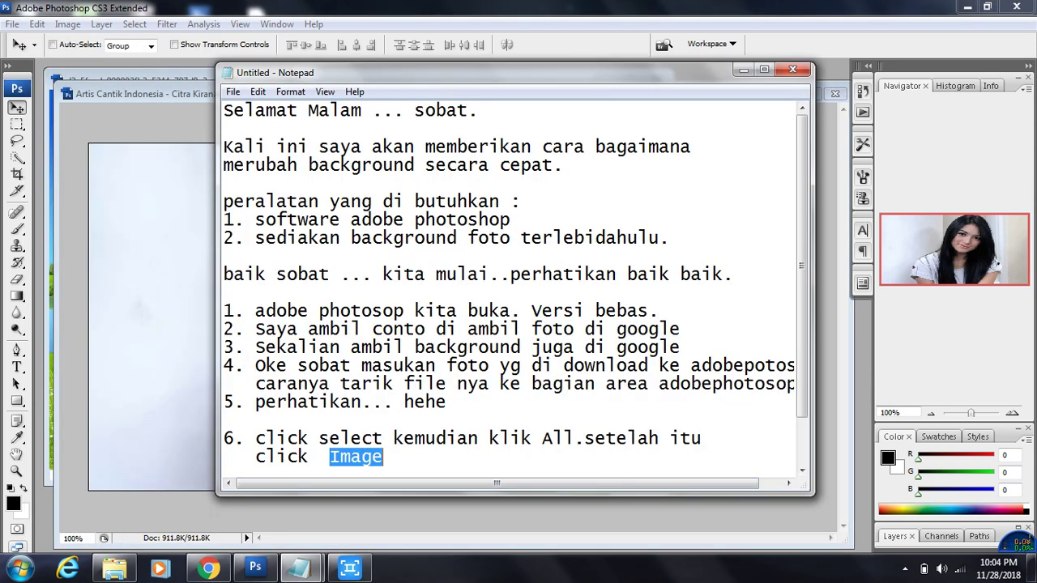
{"action": "type", "text": "sory"}
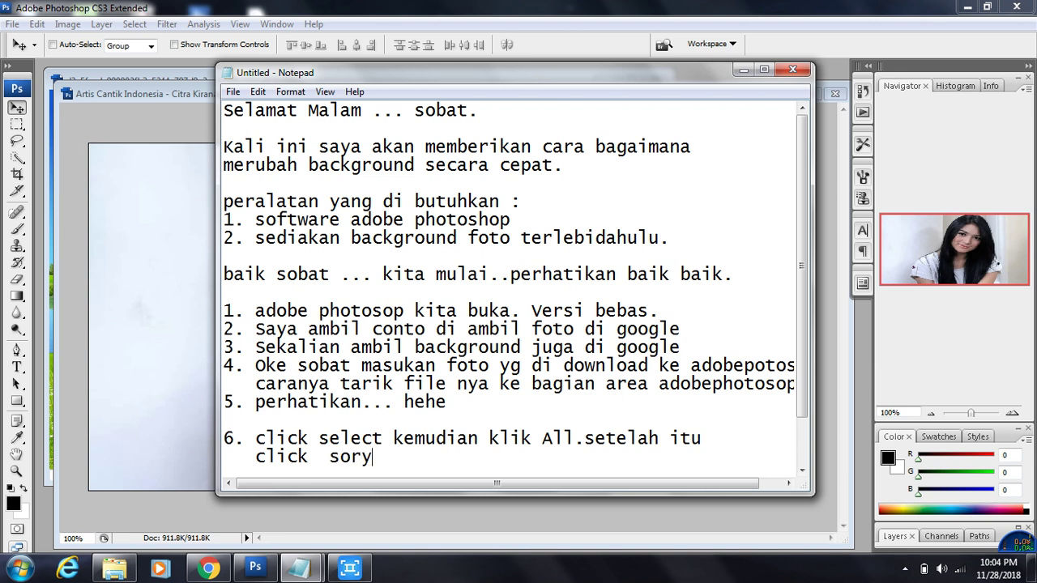
{"action": "type", "text": ".."}
{"action": "key", "text": "BackSpace"}
{"action": "key", "text": "BackSpace"}
{"action": "key", "text": "BackSpace"}
{"action": "key", "text": "BackSpace"}
{"action": "key", "text": "BackSpace"}
{"action": "key", "text": "BackSpace"}
{"action": "key", "text": "BackSpace"}
{"action": "type", "text": "Edit Cli"}
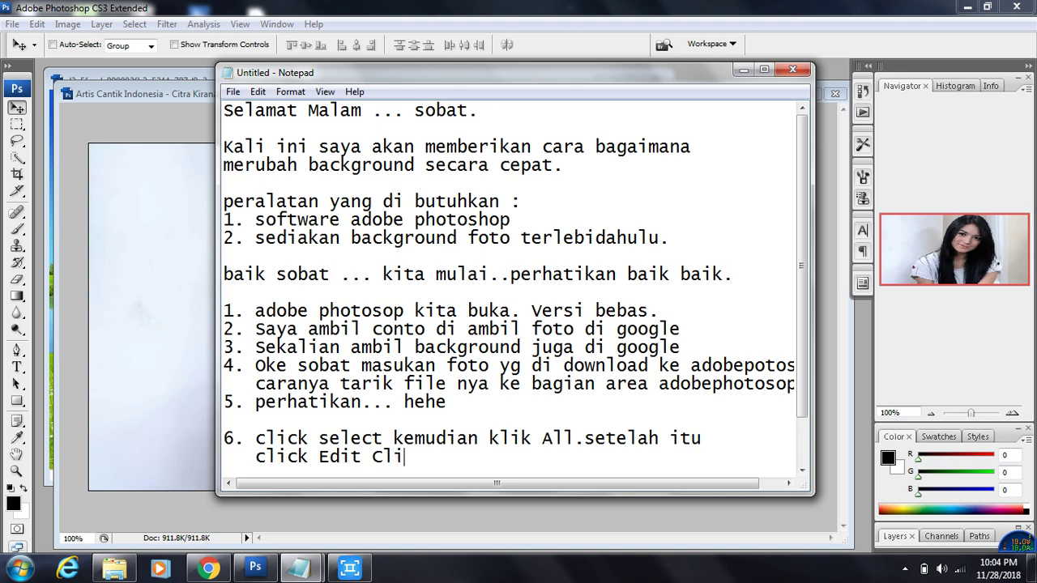
{"action": "type", "text": "ck Cut .."}
Switch to Photoshop, cut the selected portrait from its canvas, and paste it back as a new layer
{"action": "key", "text": "alt+Tab"}
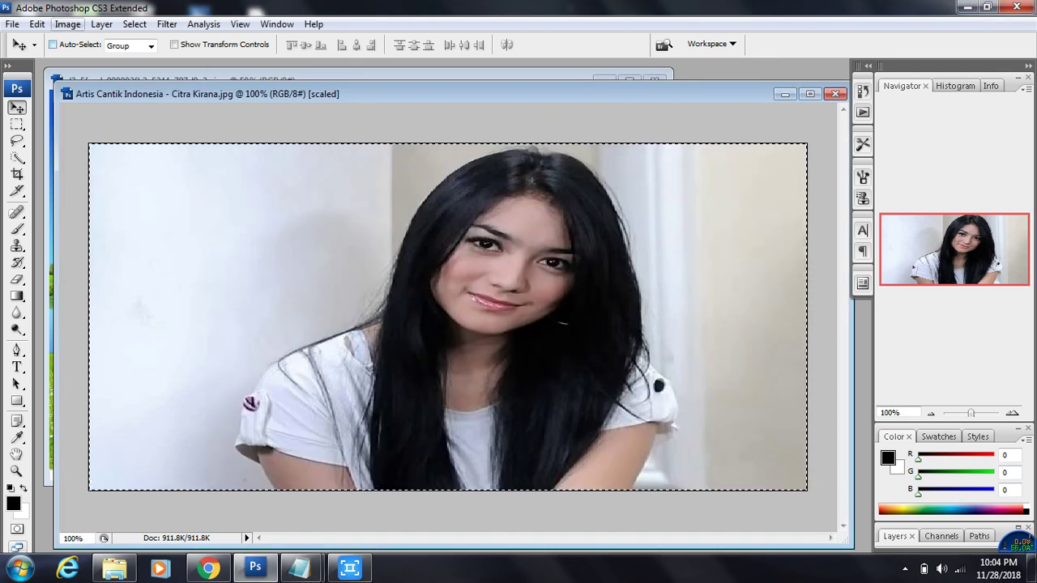
{"action": "left_click", "coordinate": [36, 23]}
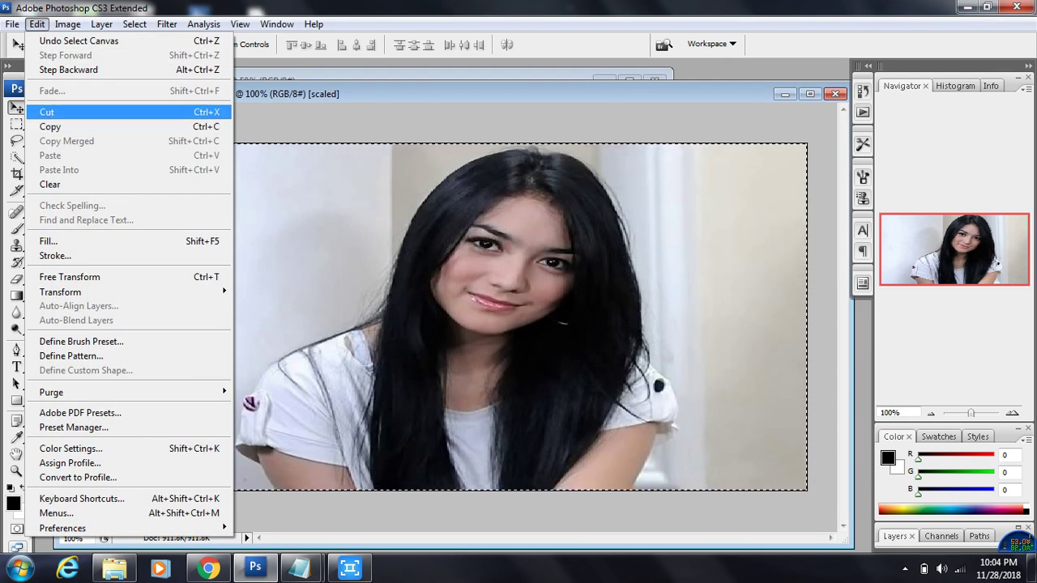
{"action": "left_click", "coordinate": [49, 111]}
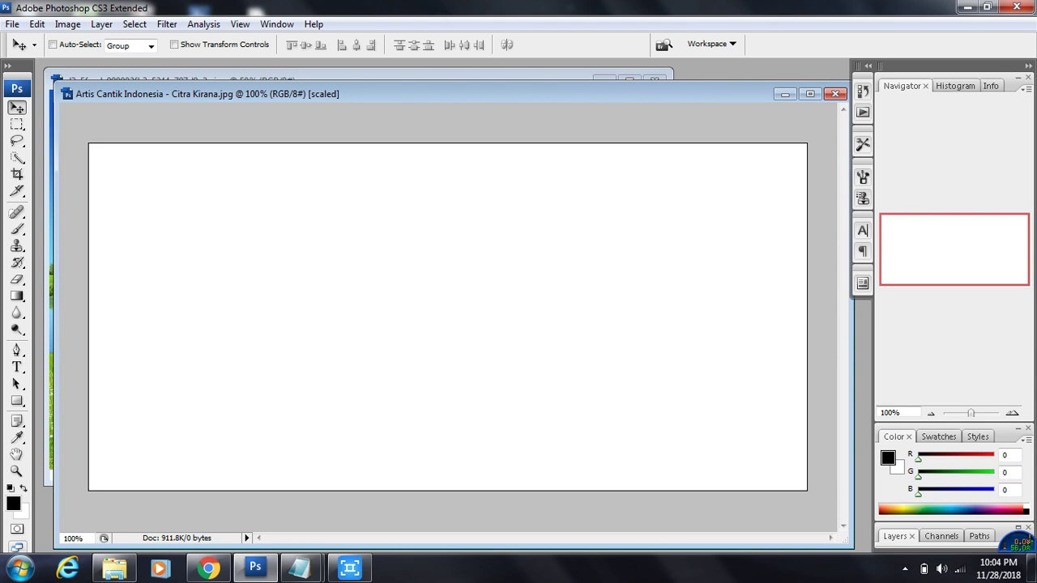
{"action": "left_click", "coordinate": [36, 24]}
{"action": "key", "text": "Return"}
{"action": "mouse_move", "coordinate": [299, 567]}
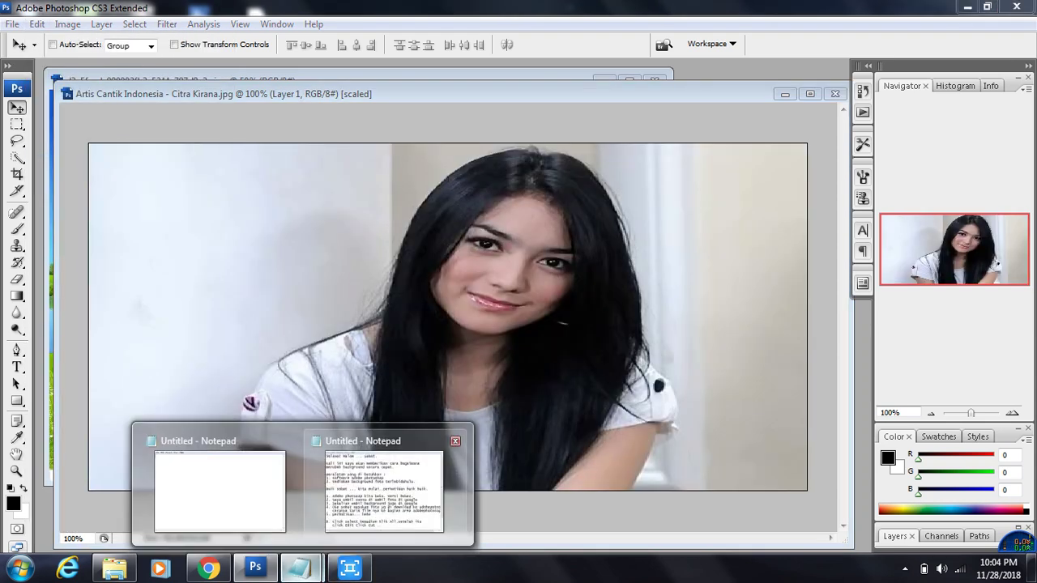
Return to the Notepad notes and finish the sixth note's second line with "kemudian faste"
{"action": "left_click", "coordinate": [384, 490]}
{"action": "type", "text": "kemudi"}
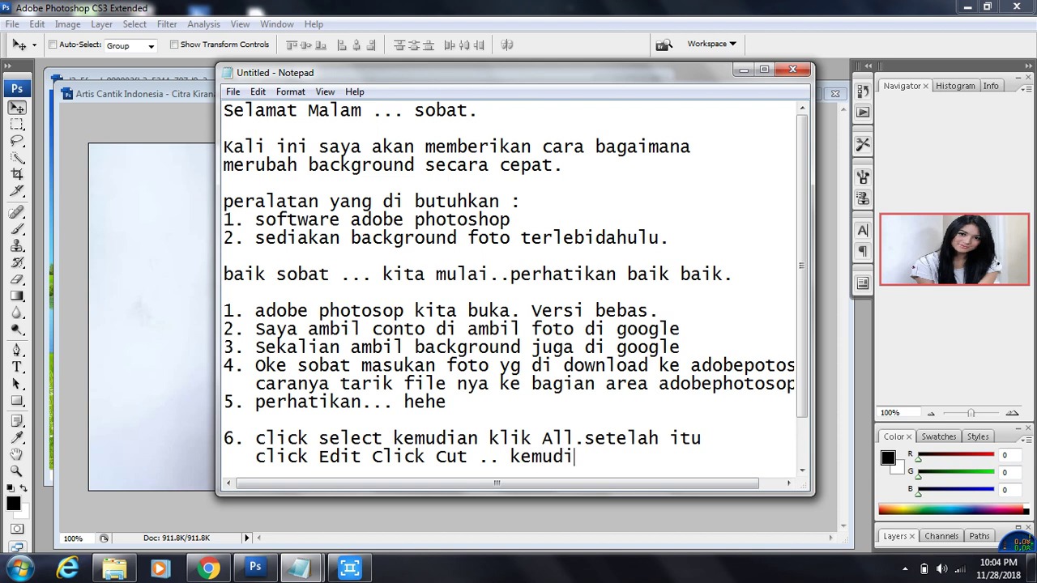
{"action": "type", "text": "an faste"}
{"action": "key", "text": "Return"}
Add the seventh Notepad note: "7. Setelah itu lihat di layer sebelah layar tampak"
{"action": "type", "text": "7. "}
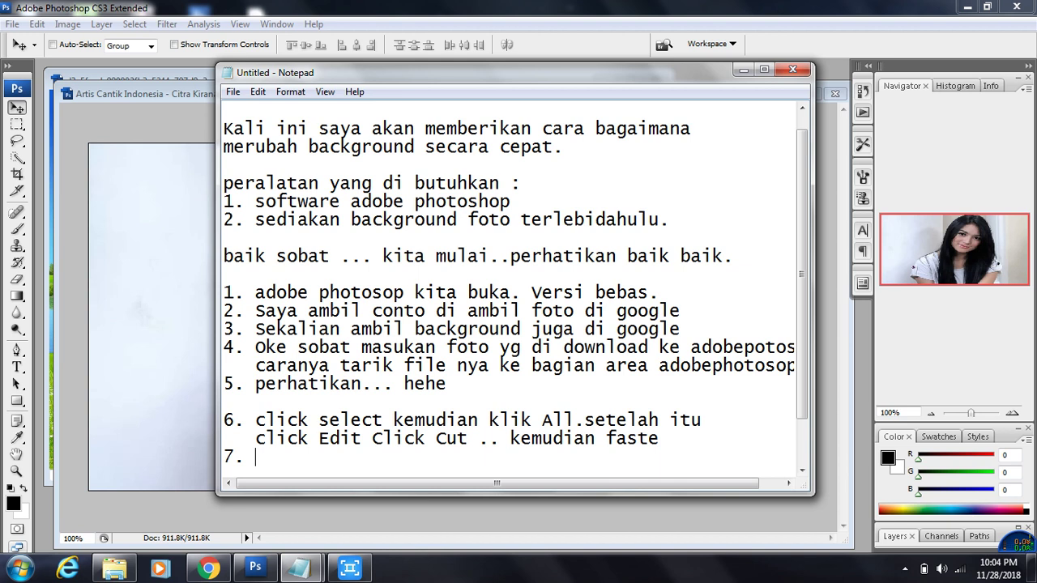
{"action": "type", "text": "Setelah"}
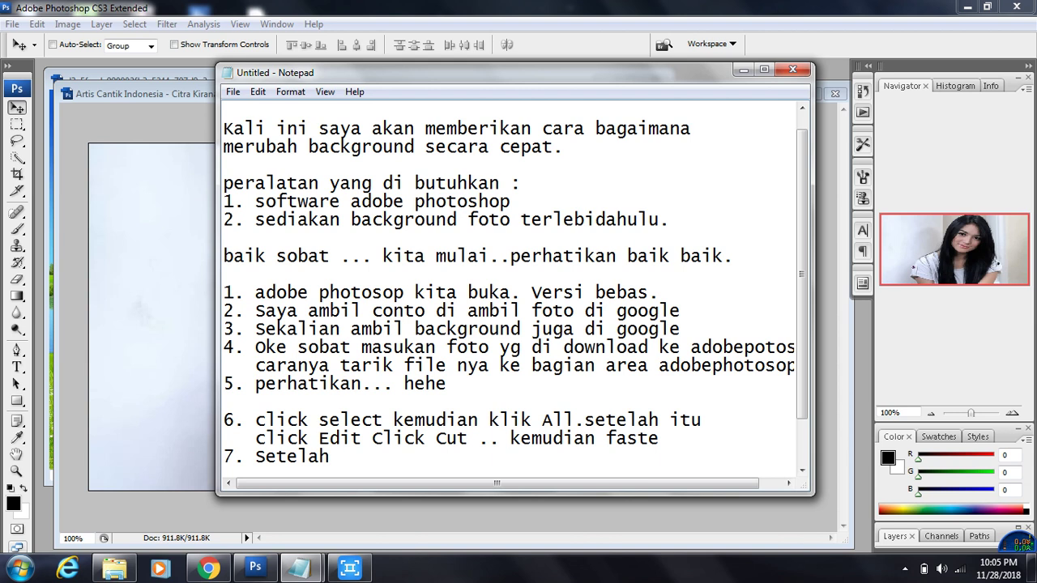
{"action": "type", "text": " itu lihat "}
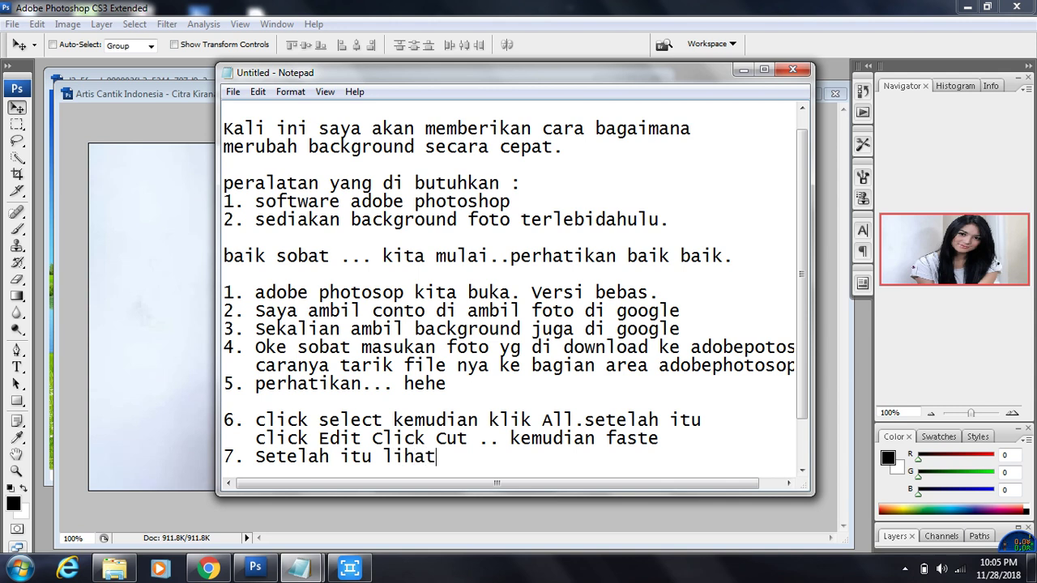
{"action": "type", "text": "di layer"}
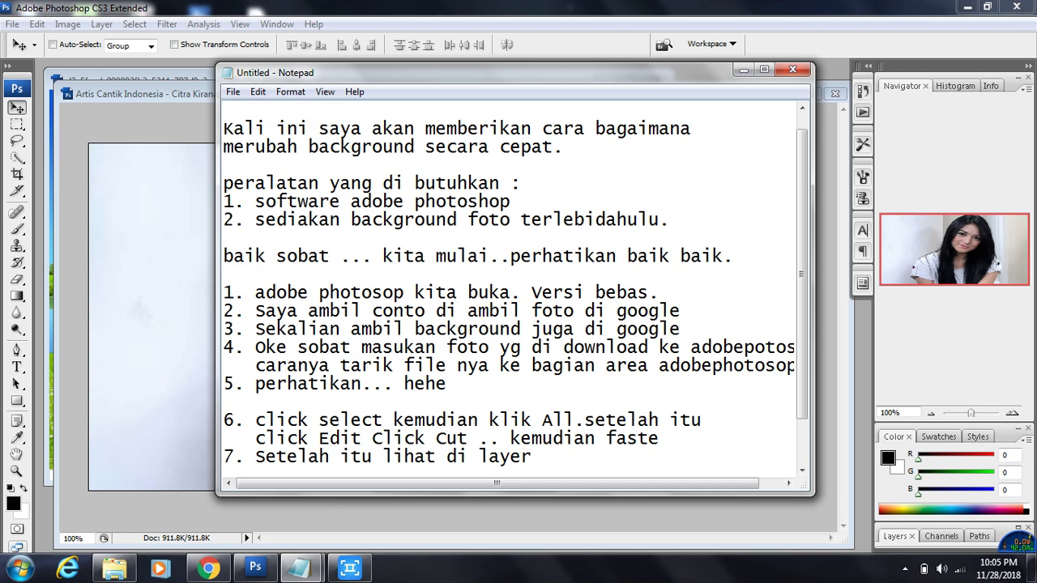
{"action": "type", "text": " k"}
{"action": "key", "text": "BackSpace"}
{"action": "type", "text": "sebeelah"}
{"action": "key", "text": "Left"}
{"action": "key", "text": "Left"}
{"action": "key", "text": "Left"}
{"action": "key", "text": "BackSpace"}
{"action": "key", "text": "End"}
{"action": "key", "text": "BackSpace"}
{"action": "type", "text": "layar"}
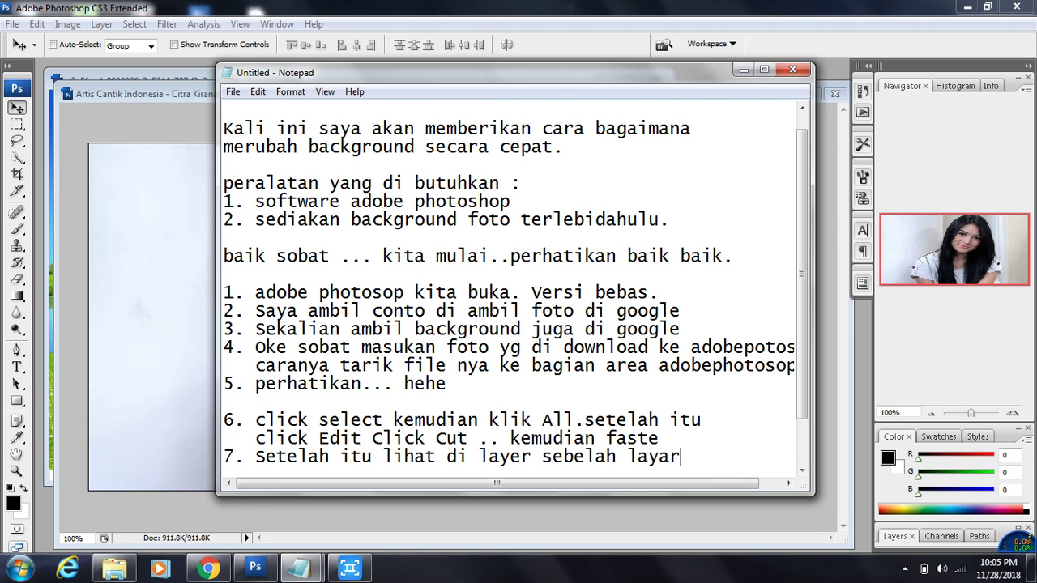
{"action": "type", "text": " tampak"}
{"action": "key", "text": "Return"}
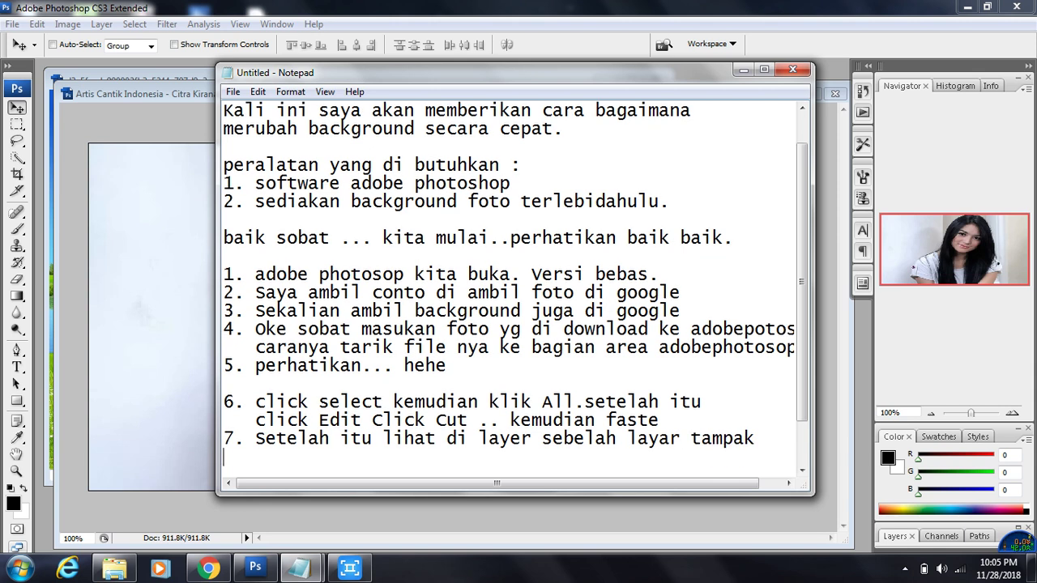
Add an indented second line to the seventh note reading "ada layer1 dan background"
{"action": "type", "text": "2"}
{"action": "key", "text": "BackSpace"}
{"action": "type", "text": "ada layer1 dan "}
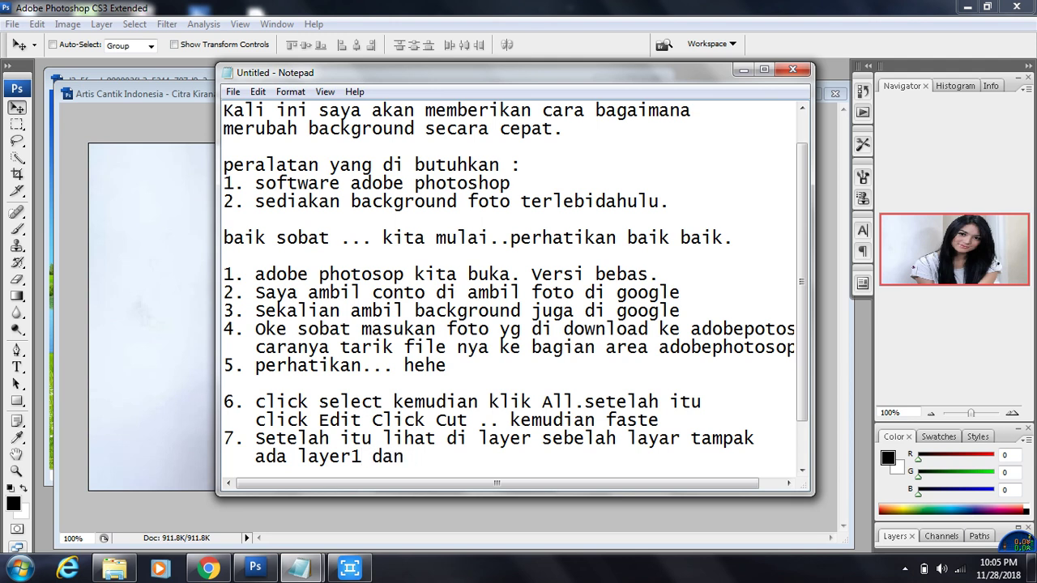
{"action": "type", "text": "backgrou"}
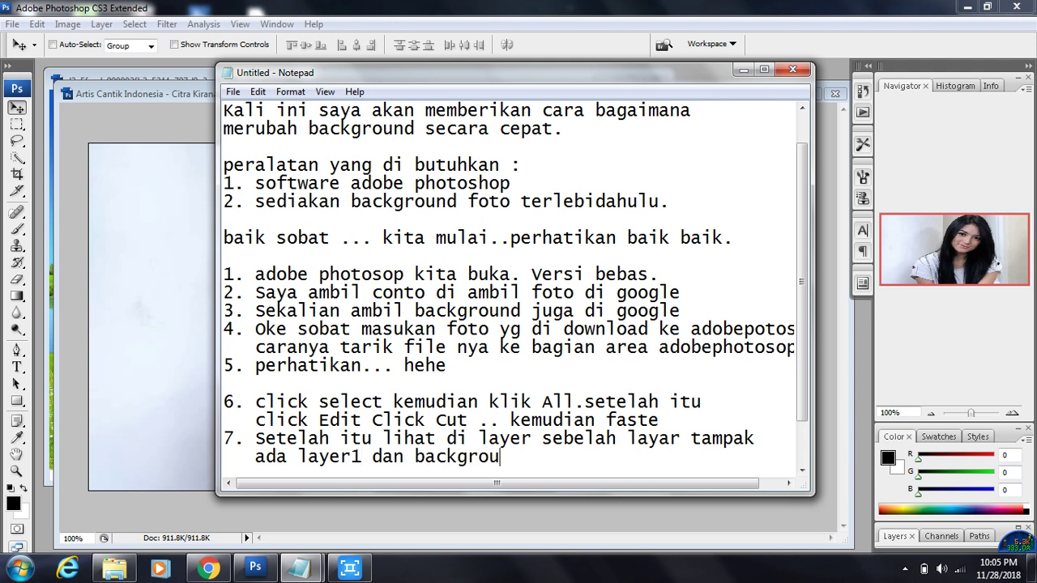
{"action": "type", "text": "nd"}
Switch to Photoshop and show the Layers palette for the portrait image
{"action": "key", "text": "alt+Tab"}
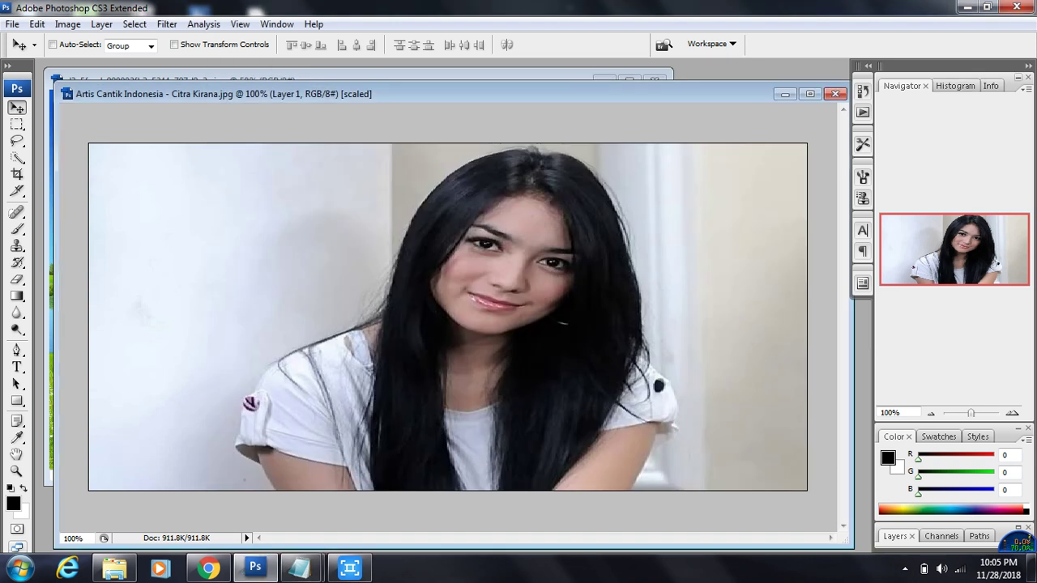
{"action": "left_click", "coordinate": [277, 24]}
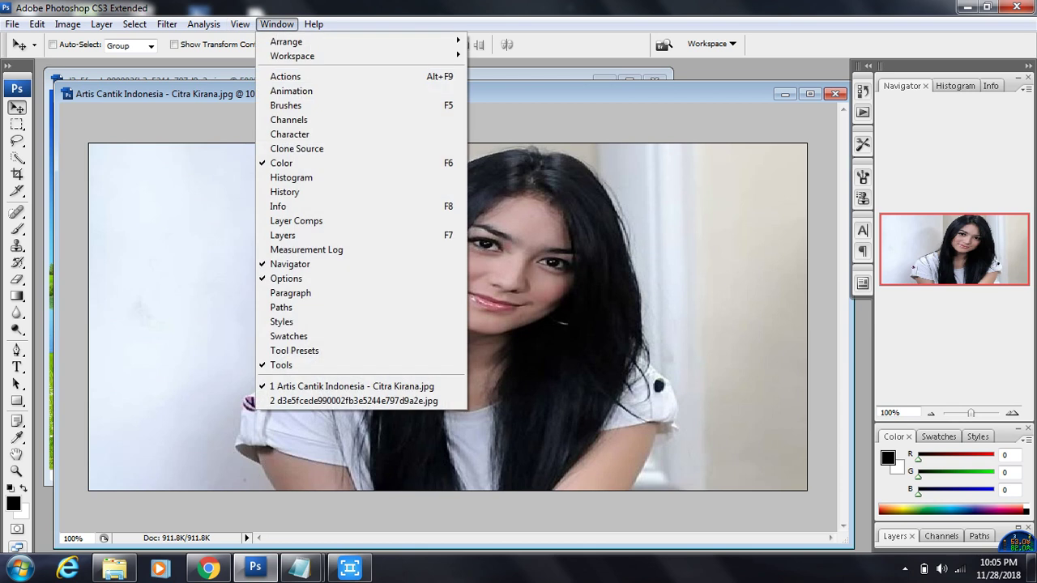
{"action": "left_click", "coordinate": [283, 235]}
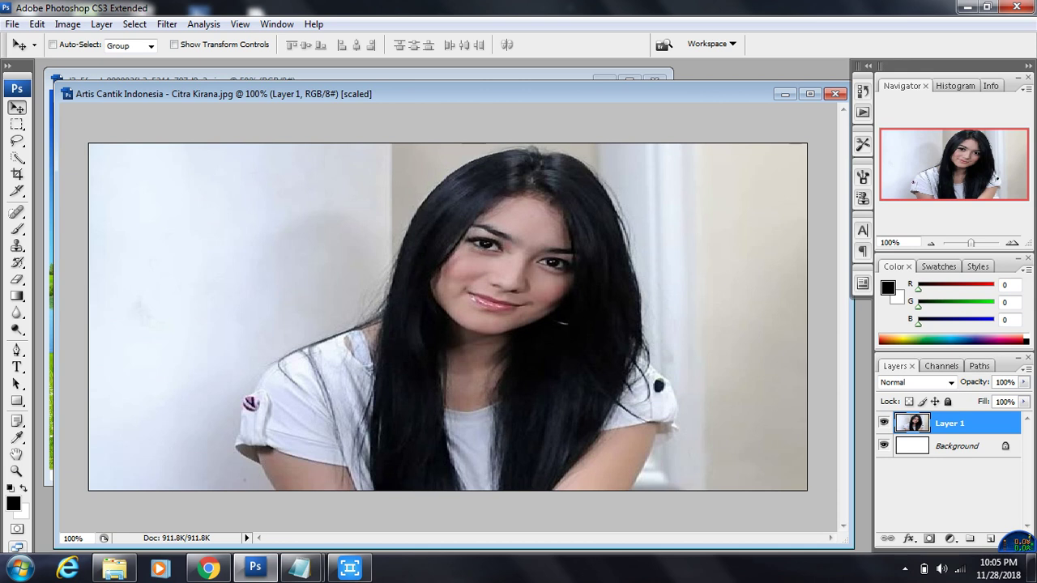
Return to Notepad, end the seventh note with a period, and begin the next one with "8. Liat proses selanjunya"
{"action": "mouse_move", "coordinate": [299, 567]}
{"action": "left_click", "coordinate": [384, 494]}
{"action": "type", "text": "."}
{"action": "key", "text": "Return"}
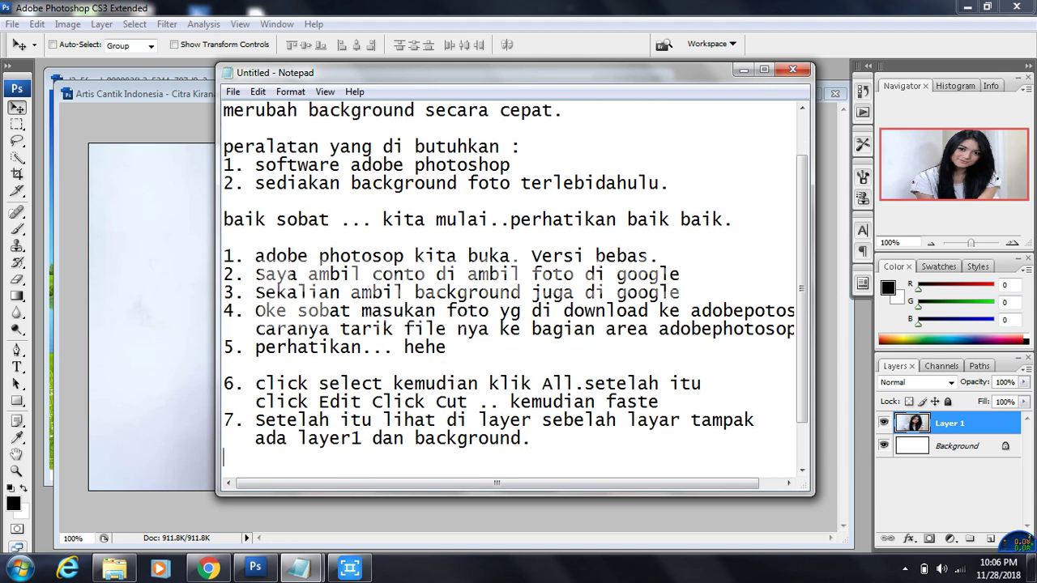
{"action": "type", "text": "8. Liat proses"}
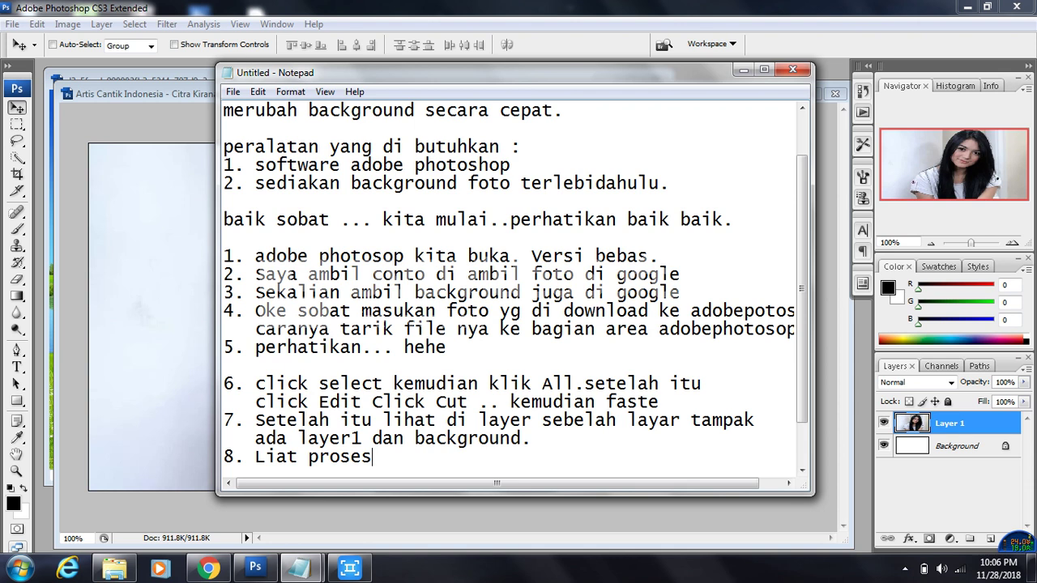
{"action": "type", "text": " selanuny"}
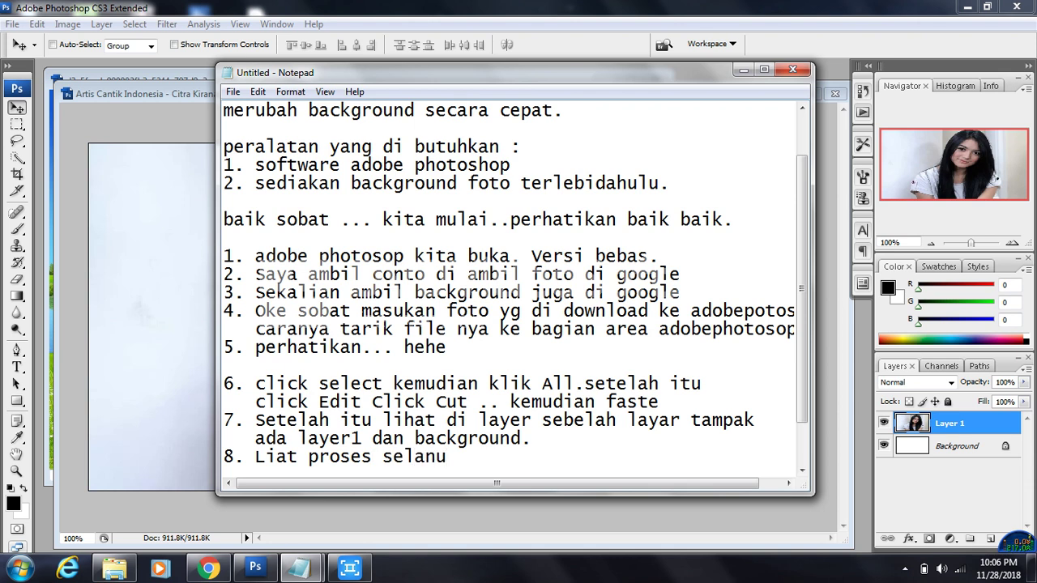
{"action": "key", "text": "Left"}
{"action": "key", "text": "Left"}
{"action": "key", "text": "Left"}
{"action": "type", "text": "j"}
{"action": "type", "text": "a "}
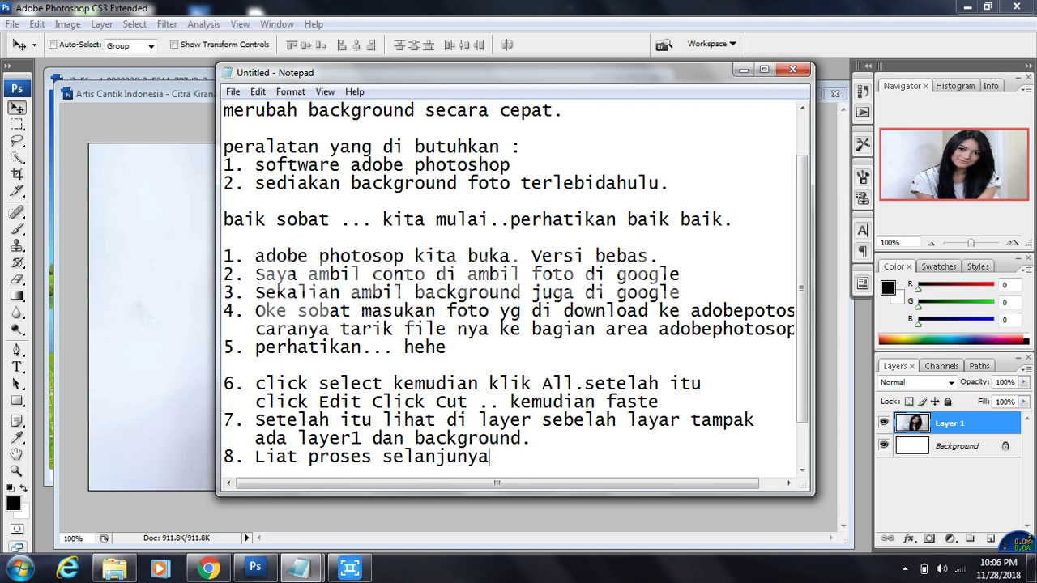
Continue the eighth Notepad note with ", klik pada layer1 untuk membuang" and start a new line below it
{"action": "type", "text": ", klik pada la"}
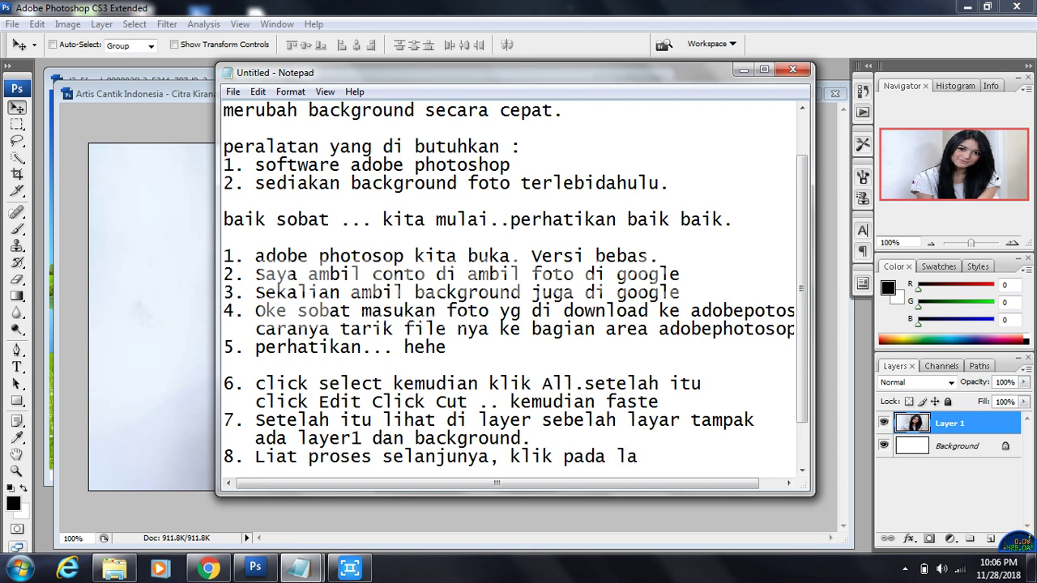
{"action": "type", "text": "yeer"}
{"action": "key", "text": "BackSpace"}
{"action": "key", "text": "BackSpace"}
{"action": "type", "text": "e"}
{"action": "key", "text": "BackSpace"}
{"action": "type", "text": "r"}
{"action": "key", "text": "BackSpace"}
{"action": "type", "text": "1 untuk"}
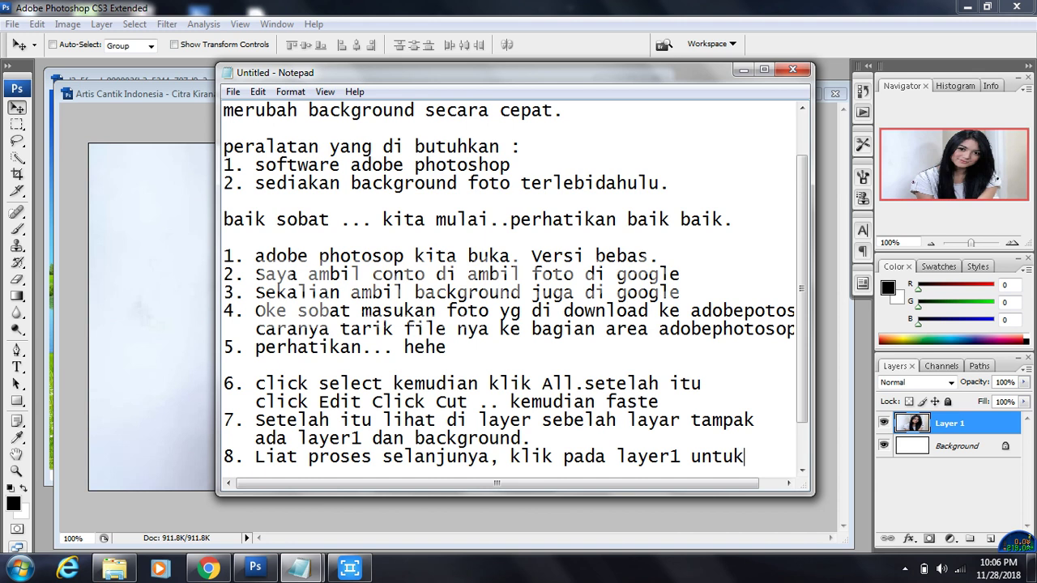
{"action": "type", "text": " meru"}
{"action": "key", "text": "BackSpace"}
{"action": "key", "text": "BackSpace"}
{"action": "type", "text": "m"}
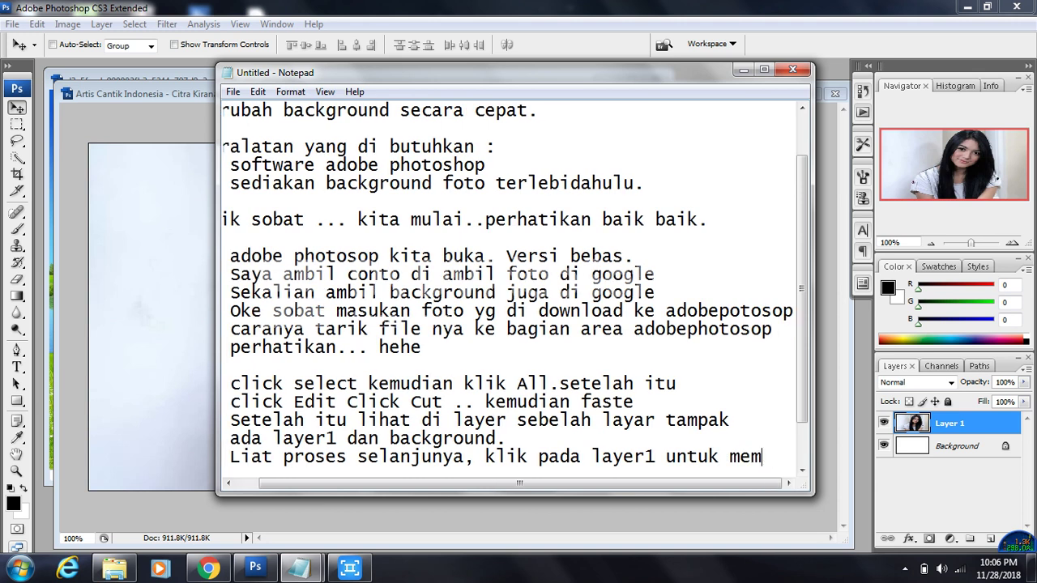
{"action": "type", "text": "buang"}
{"action": "key", "text": "Return"}
Complete the eighth note with an indented second line reading "area yg tidak di butuhkan."
{"action": "type", "text": "ar"}
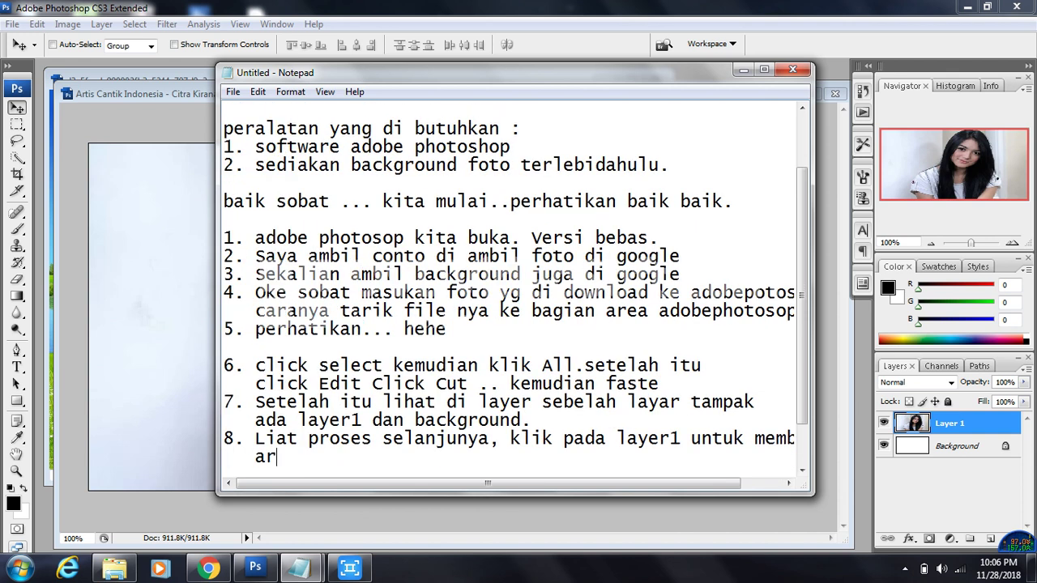
{"action": "type", "text": "ea y"}
{"action": "type", "text": "g"}
{"action": "type", "text": "tida"}
{"action": "type", "text": "j"}
{"action": "key", "text": "BackSpace"}
{"action": "type", "text": "k di butuhkan"}
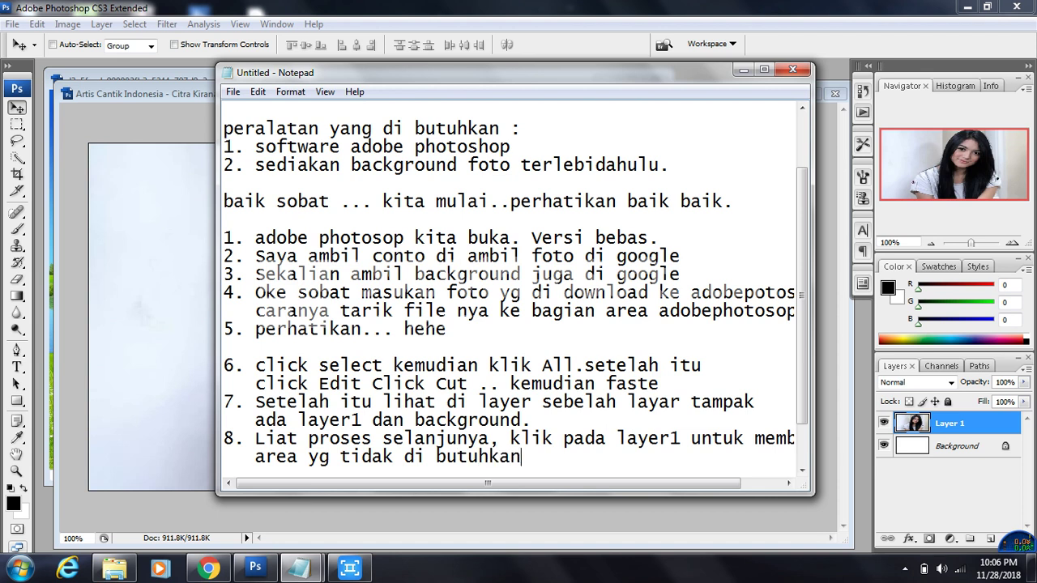
{"action": "type", "text": "."}
{"action": "key", "text": "Return"}
Switch to Photoshop, try deleting the whole contents of the portrait layer, undo the deletion, and clear the selection
{"action": "key", "text": "alt+Tab"}
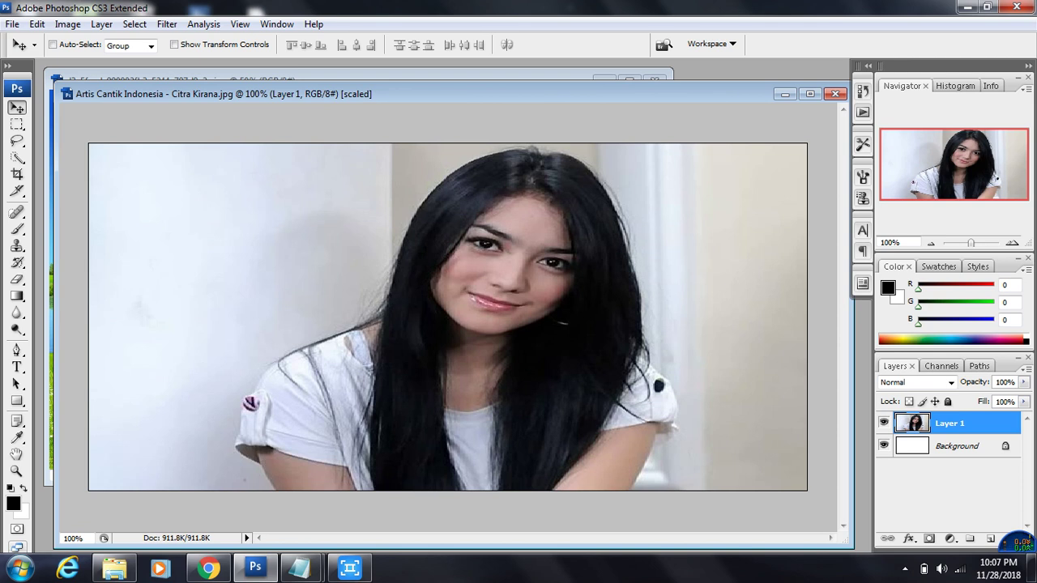
{"action": "key", "text": "ctrl+a"}
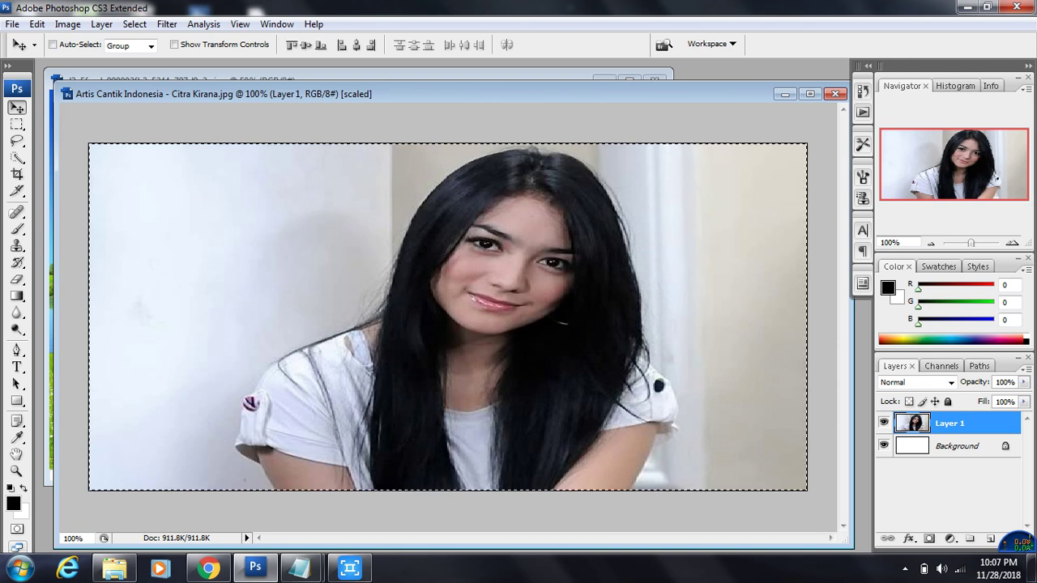
{"action": "key", "text": "Delete"}
{"action": "key", "text": "ctrl+z"}
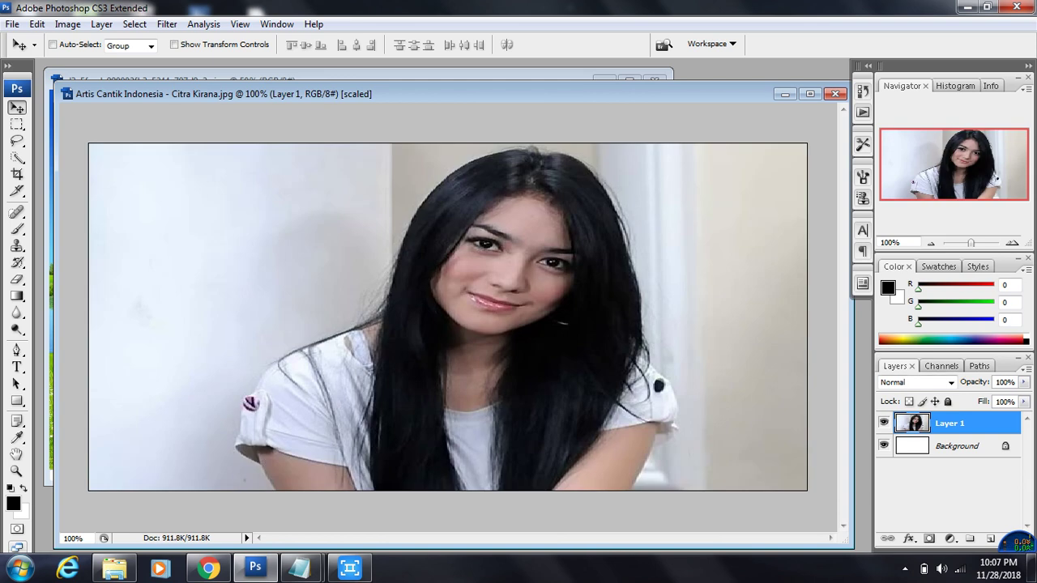
{"action": "key", "text": "ctrl+a"}
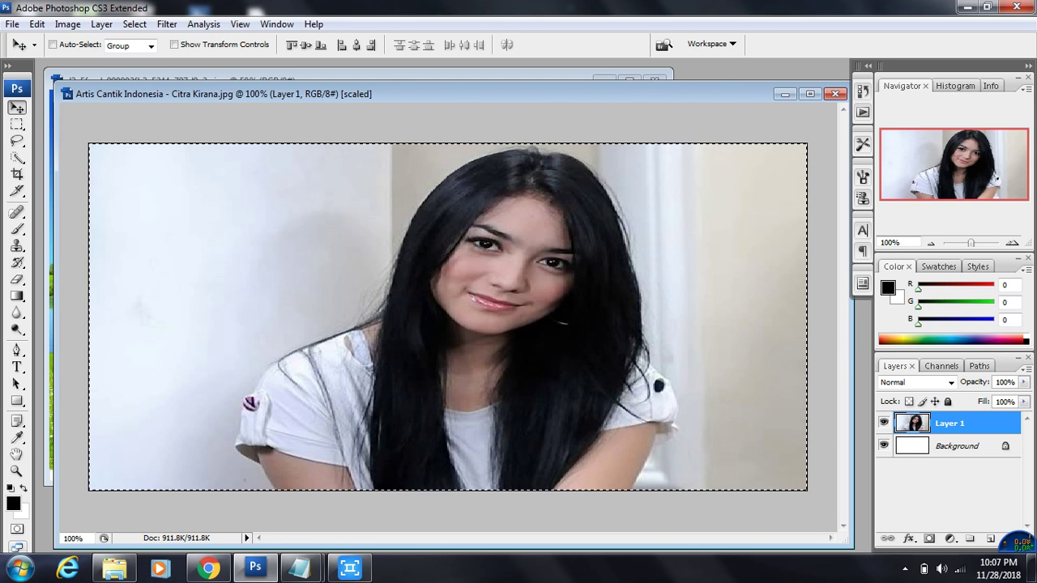
{"action": "key", "text": "c"}
{"action": "key", "text": "ctrl+c"}
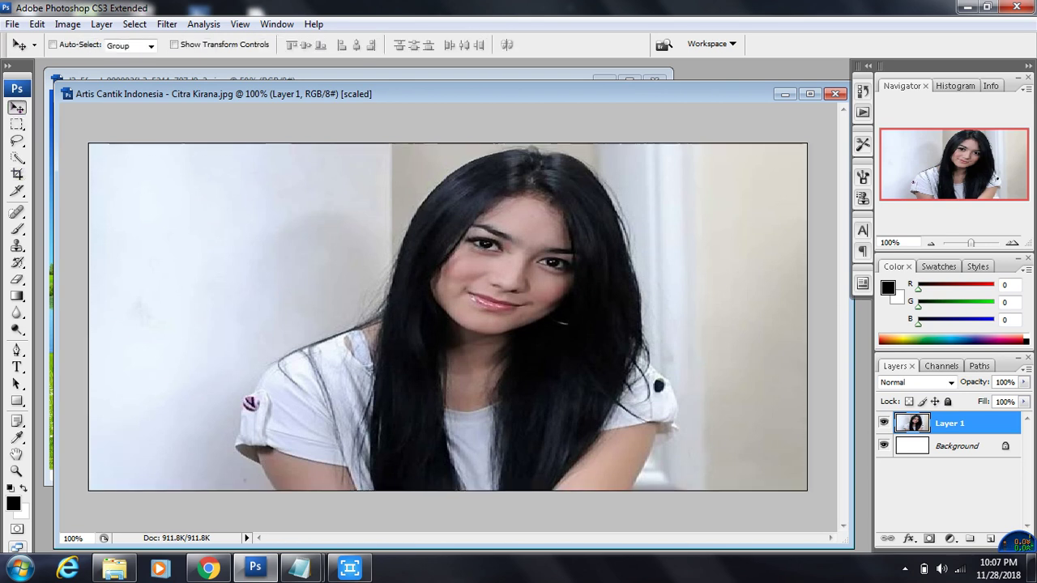
{"action": "key", "text": "ctrl+d"}
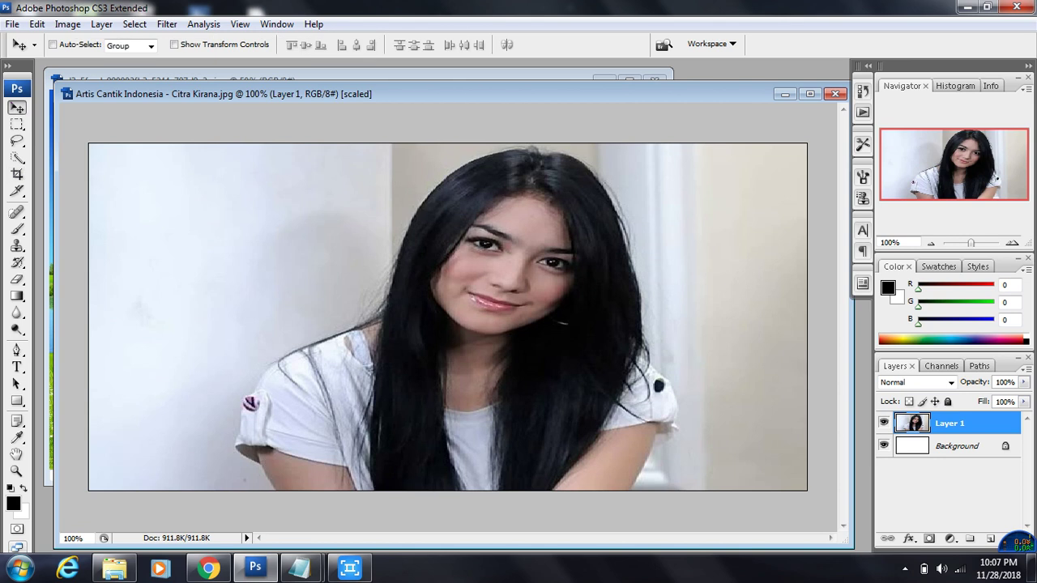
Try to resize the portrait image proportionally to a document width of 6 inches
{"action": "right_click", "coordinate": [474, 94]}
{"action": "left_click", "coordinate": [506, 118]}
{"action": "double_click", "coordinate": [456, 245]}
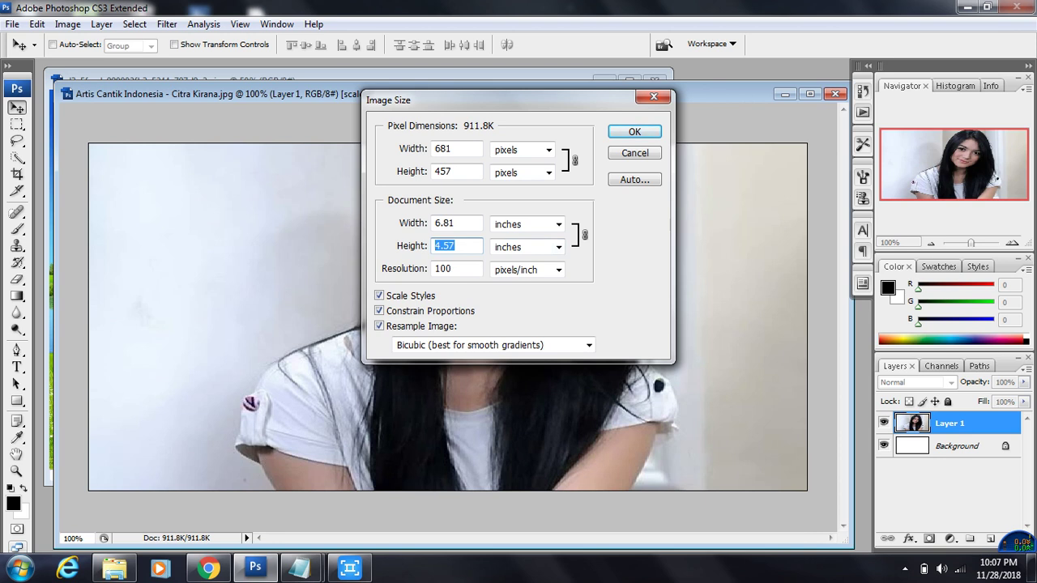
{"action": "double_click", "coordinate": [456, 223]}
{"action": "type", "text": "6"}
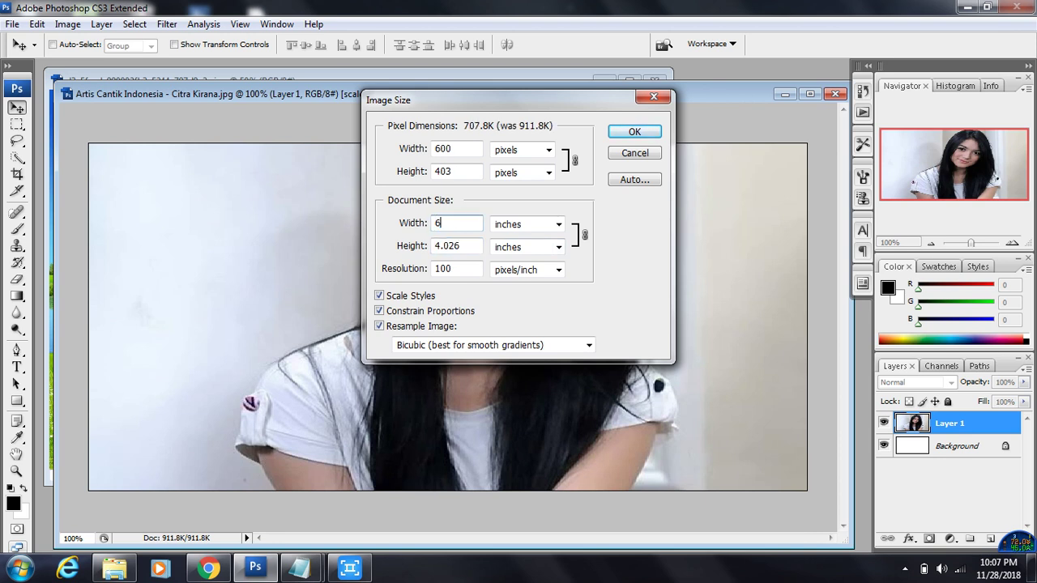
{"action": "key", "text": "Return"}
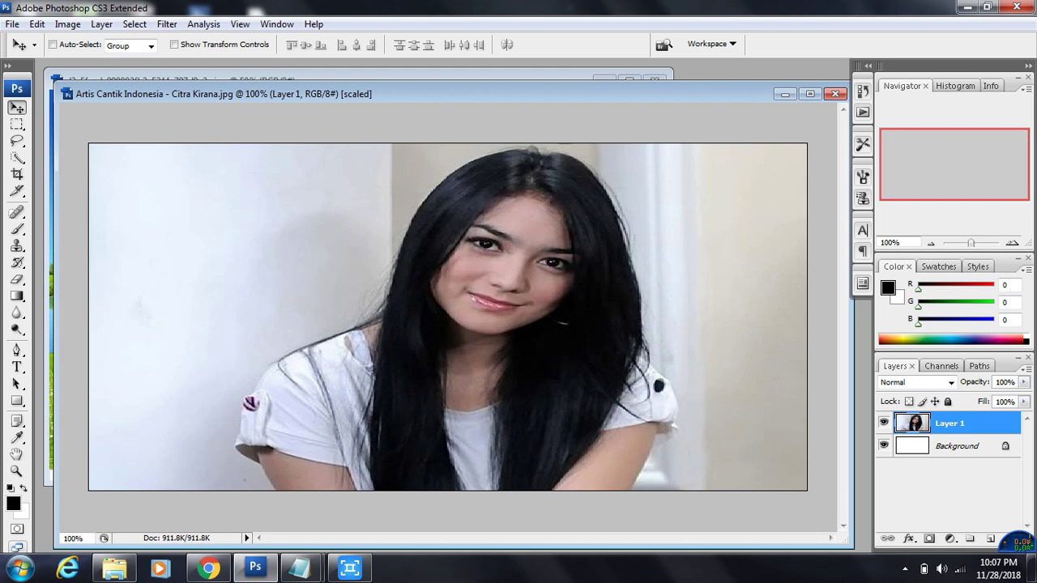
Resize the portrait image to a document width of 6 inches with Constrain Proportions turned off
{"action": "left_click", "coordinate": [536, 120]}
{"action": "left_click", "coordinate": [379, 310]}
{"action": "double_click", "coordinate": [450, 223]}
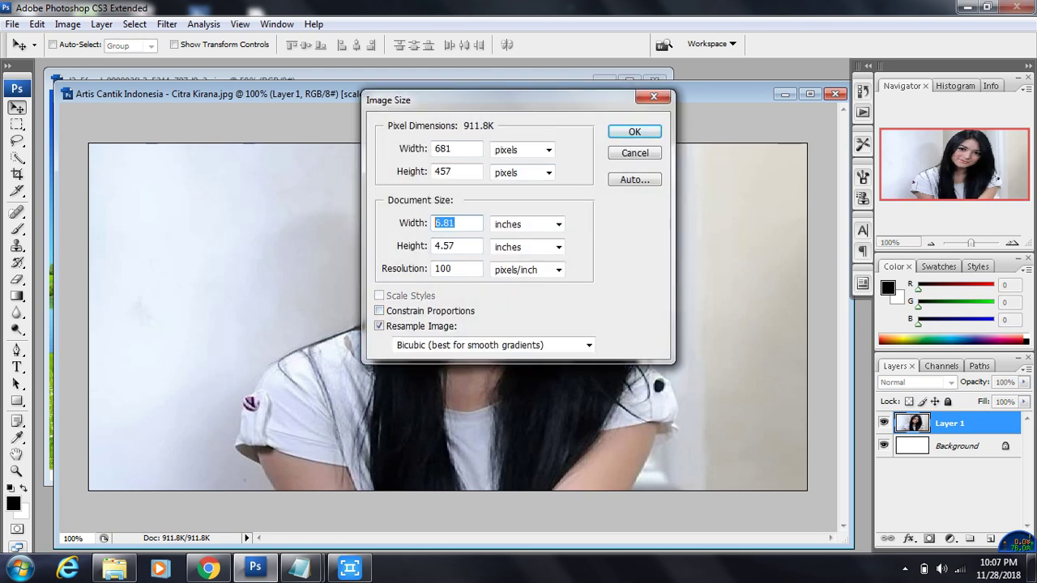
{"action": "type", "text": "6"}
{"action": "key", "text": "Return"}
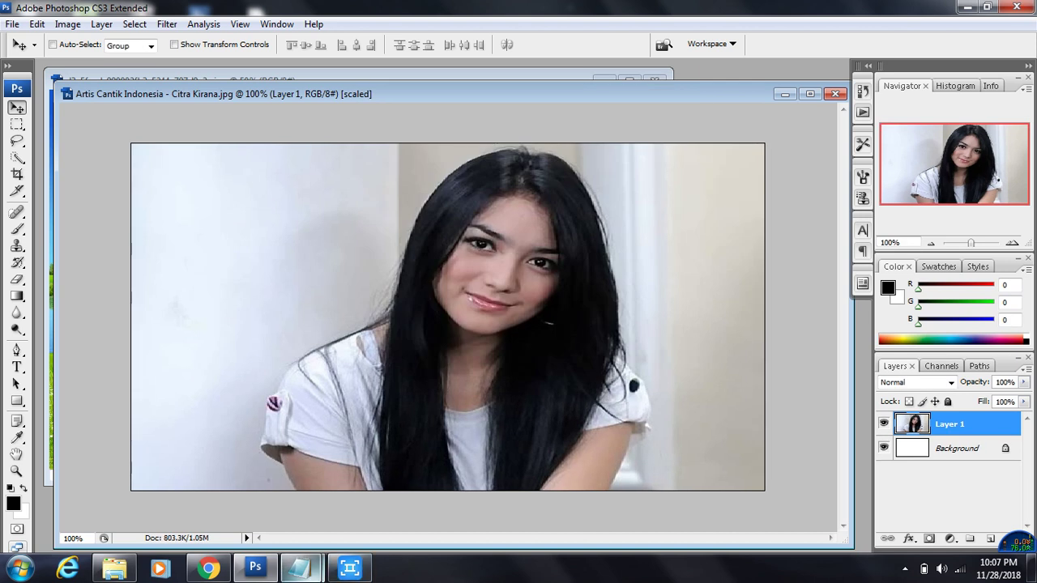
Return to the Notepad notes and start the ninth note with "9."
{"action": "mouse_move", "coordinate": [300, 569]}
{"action": "left_click", "coordinate": [384, 486]}
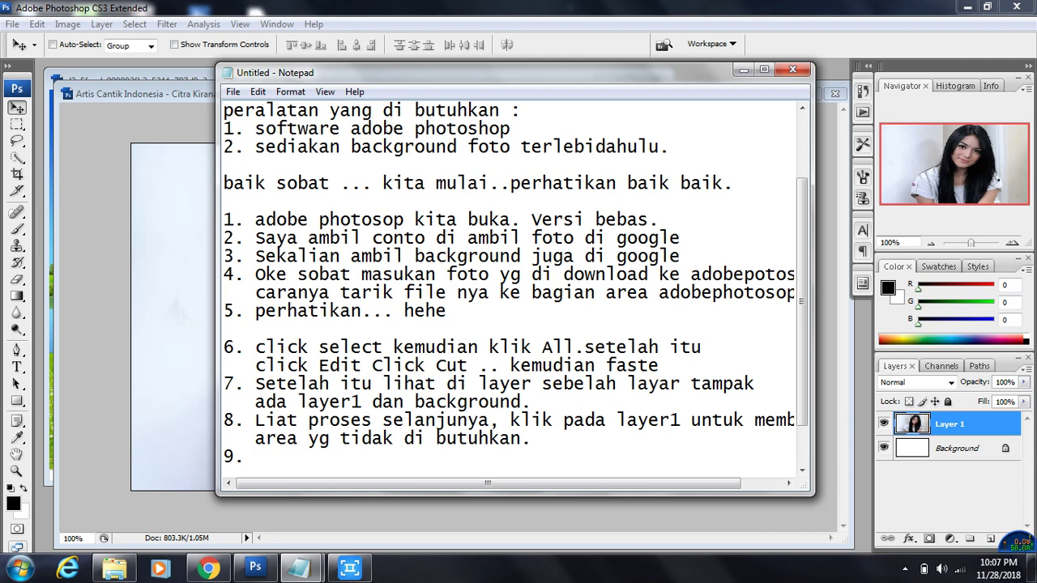
Switch to Photoshop, select the entire portrait layer, and delete its contents
{"action": "key", "text": "alt+Tab"}
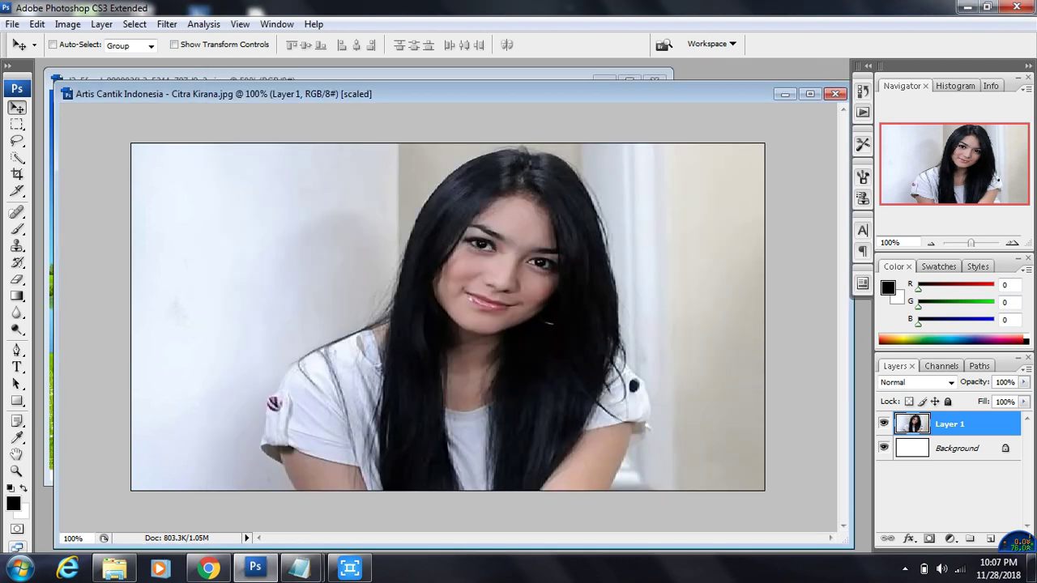
{"action": "key", "text": "ctrl+a"}
{"action": "key", "text": "Delete"}
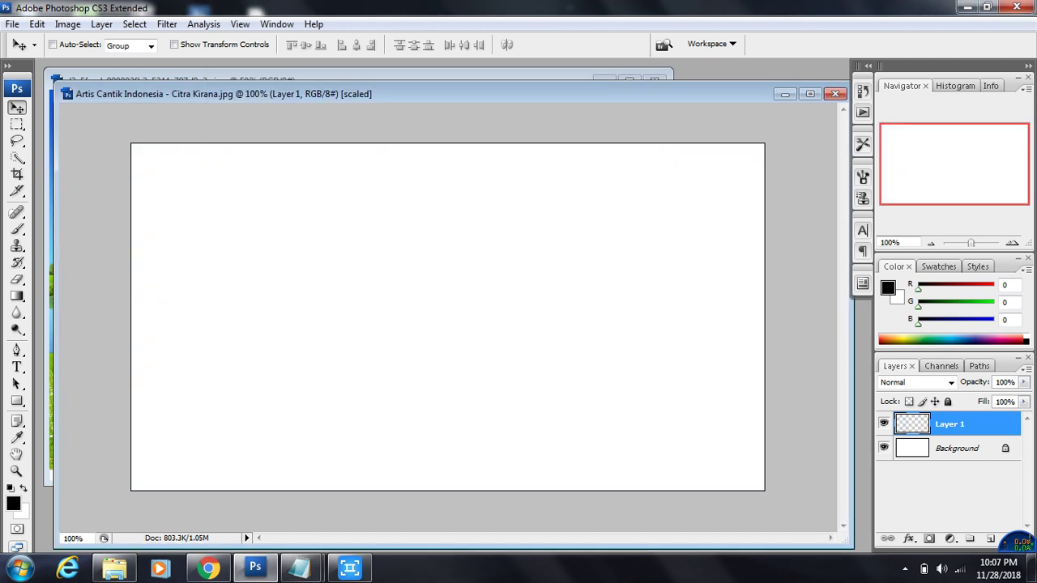
Undo the last deletion and try the Quick Selection tool on the wall at the portrait's left side
{"action": "key", "text": "ctrl+z"}
{"action": "left_click", "coordinate": [17, 157]}
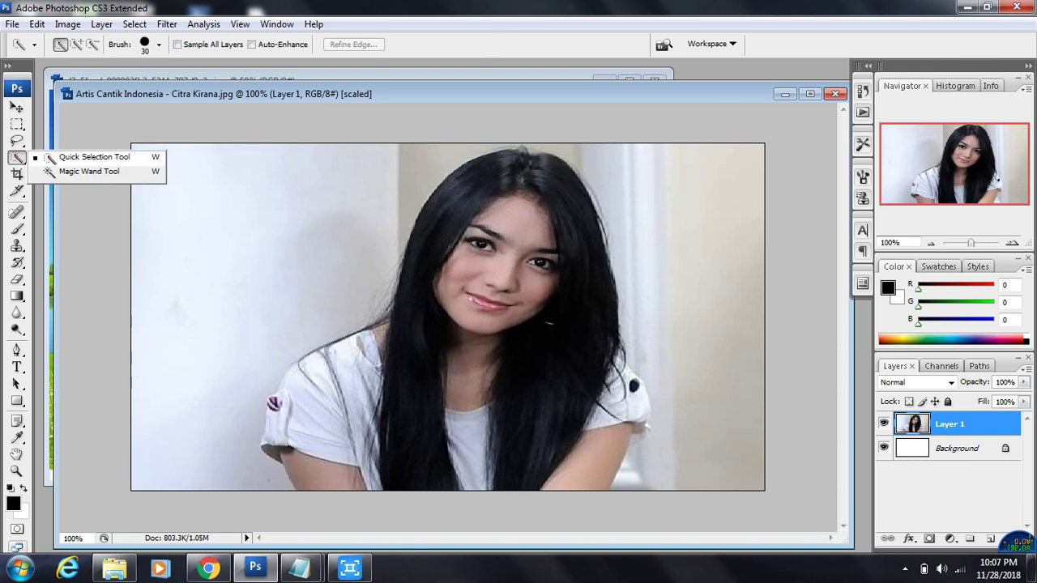
{"action": "left_click", "coordinate": [70, 156]}
{"action": "mouse_move", "coordinate": [211, 438]}
{"action": "left_mouse_down"}
{"action": "mouse_move", "coordinate": [185, 402]}
{"action": "mouse_move", "coordinate": [192, 359]}
{"action": "left_mouse_up"}
{"action": "key", "text": "ctrl+d"}
Set the Quick Selection brush diameter to 11 px and try selecting the wall beside the left sleeve
{"action": "key", "text": "ctrl+plus"}
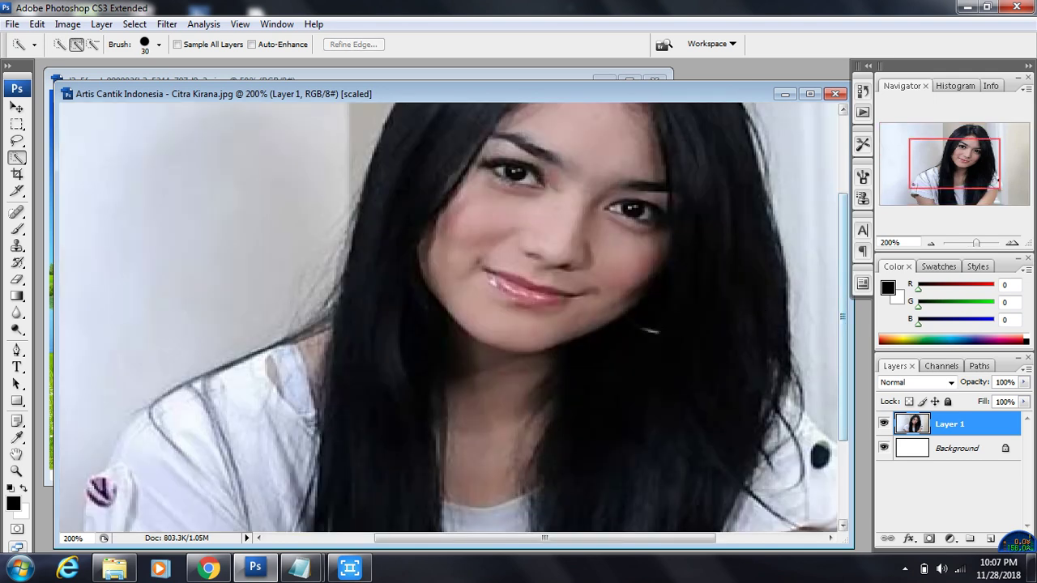
{"action": "scroll", "coordinate": [140, 398], "scroll_direction": "down", "scroll_amount": 3}
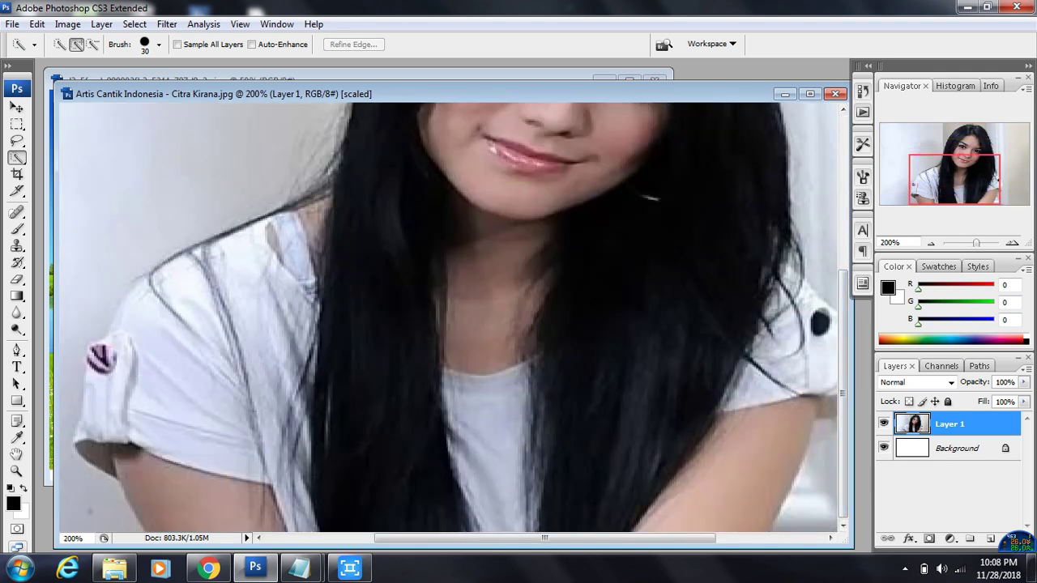
{"action": "left_click", "coordinate": [159, 45]}
{"action": "left_click_drag", "start_coordinate": [98, 84], "coordinate": [85, 84]}
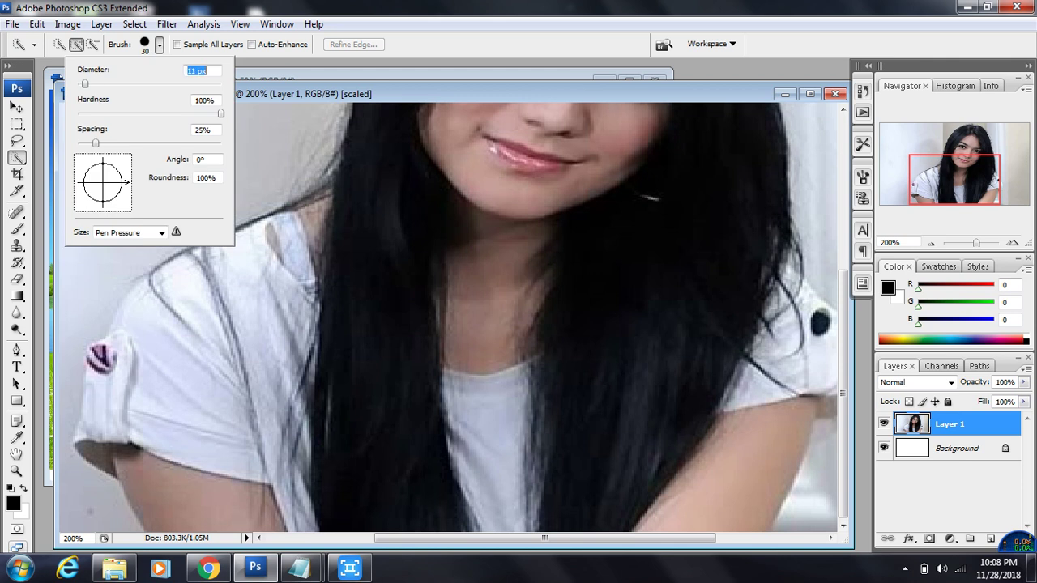
{"action": "left_click_drag", "start_coordinate": [61, 386], "coordinate": [77, 312]}
Outline the wall from the left sleeve and arm up to the image's top edge with the Polygonal Lasso tool and delete it
{"action": "left_click", "coordinate": [17, 141]}
{"action": "left_click", "coordinate": [94, 153]}
{"action": "left_click", "coordinate": [118, 293]}
{"action": "left_click", "coordinate": [111, 335]}
{"action": "left_click", "coordinate": [95, 342]}
{"action": "left_click", "coordinate": [87, 351]}
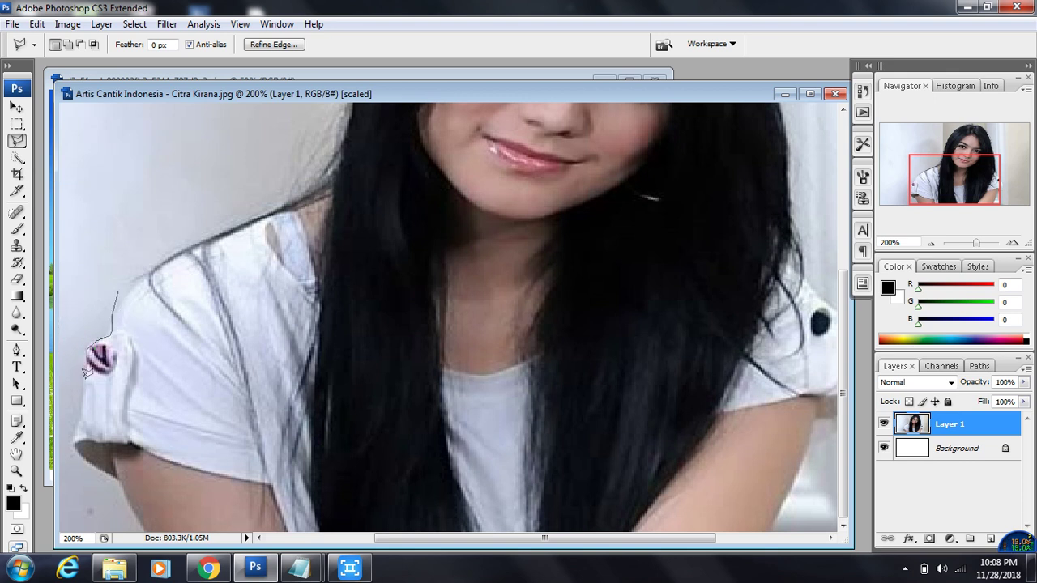
{"action": "left_click", "coordinate": [81, 397]}
{"action": "left_click", "coordinate": [76, 444]}
{"action": "left_click", "coordinate": [77, 444]}
{"action": "left_click", "coordinate": [120, 482]}
{"action": "scroll", "coordinate": [162, 518], "scroll_direction": "left", "scroll_amount": 5}
{"action": "scroll", "coordinate": [448, 317], "scroll_direction": "up", "scroll_amount": 6}
{"action": "left_click", "coordinate": [359, 104]}
{"action": "double_click", "coordinate": [369, 272]}
{"action": "key", "text": "Delete"}
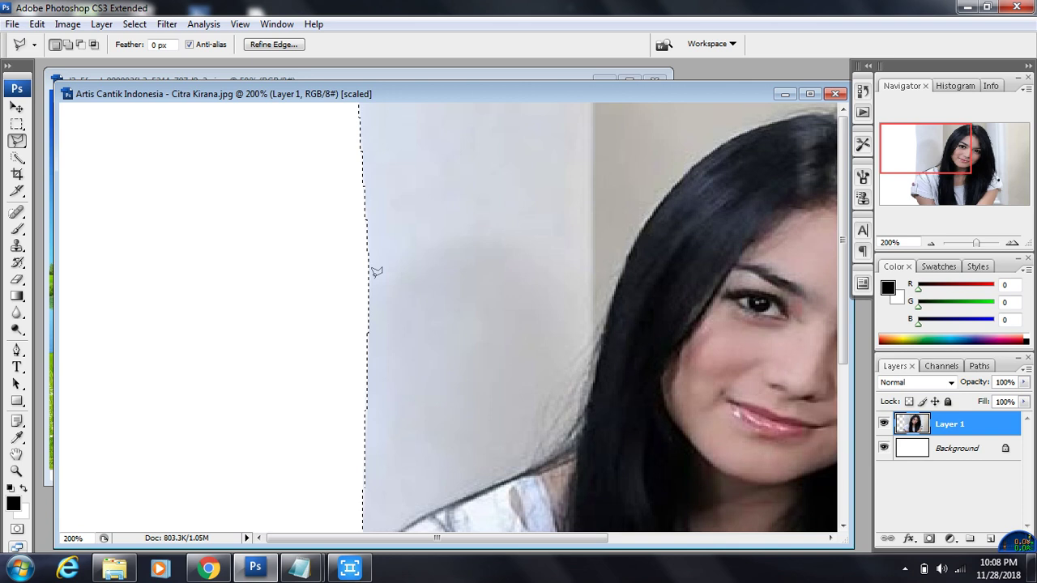
Outline the wall area above the left shoulder, following the shoulder line up along the hair, with the Polygonal Lasso tool and delete it
{"action": "key", "text": "ctrl+minus"}
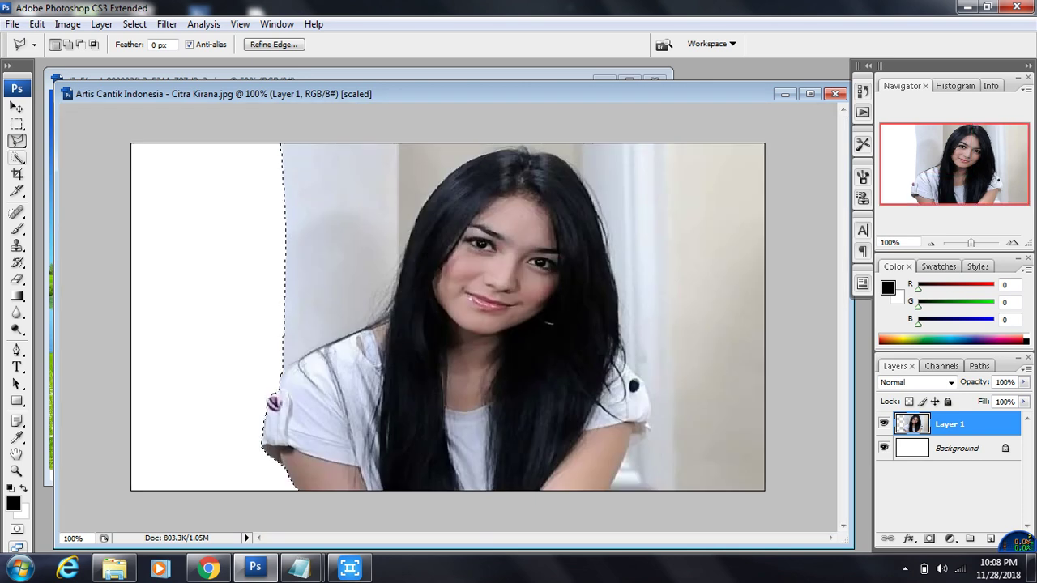
{"action": "key", "text": "w"}
{"action": "key", "text": "ctrl+plus"}
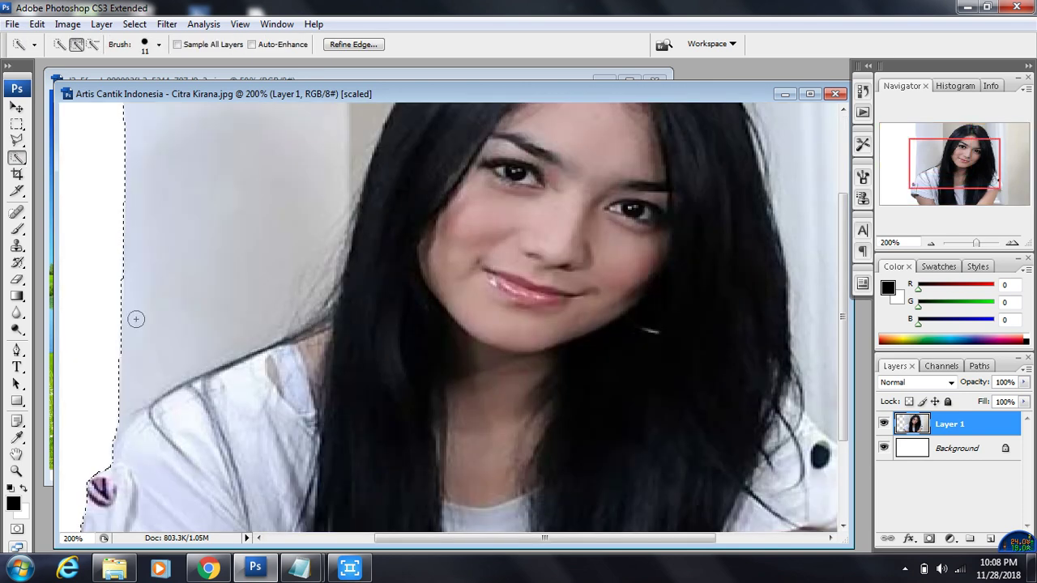
{"action": "key", "text": "l"}
{"action": "key", "text": "ctrl+d"}
{"action": "left_click", "coordinate": [94, 398]}
{"action": "left_click", "coordinate": [118, 431]}
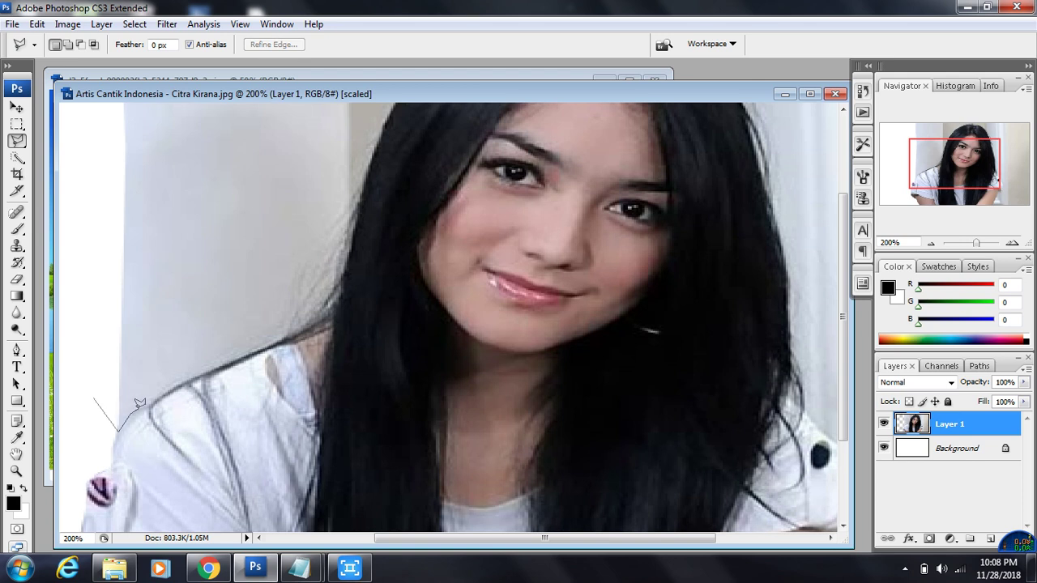
{"action": "left_click", "coordinate": [145, 406]}
{"action": "left_click", "coordinate": [163, 395]}
{"action": "left_click", "coordinate": [186, 381]}
{"action": "left_click", "coordinate": [226, 364]}
{"action": "left_click", "coordinate": [254, 350]}
{"action": "left_click", "coordinate": [288, 334]}
{"action": "left_click", "coordinate": [322, 316]}
{"action": "left_click", "coordinate": [340, 298]}
{"action": "left_click", "coordinate": [358, 193]}
{"action": "double_click", "coordinate": [63, 192]}
{"action": "key", "text": "Delete"}
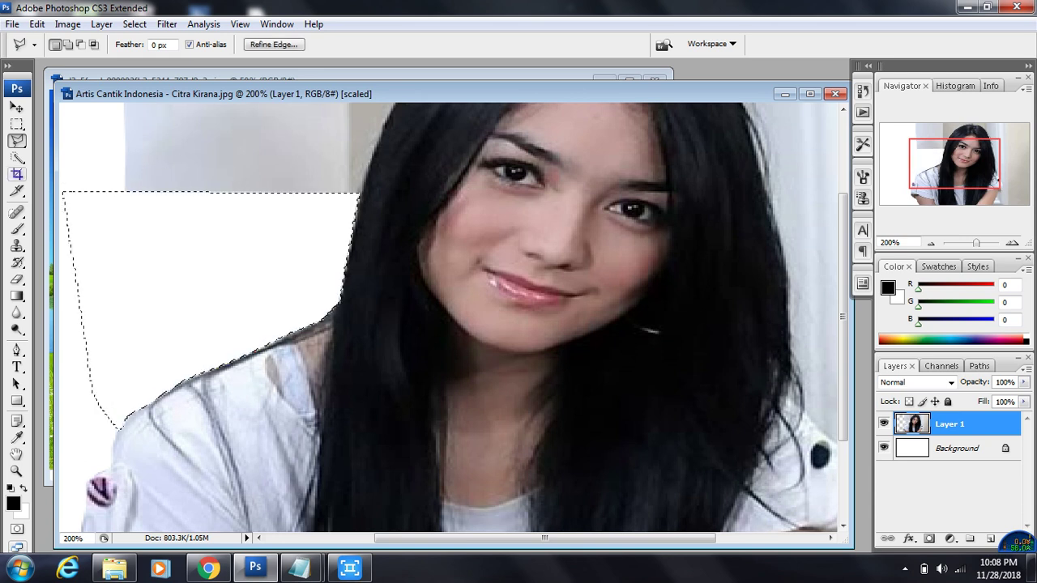
Remove the leftover wall above the left shoulder with the Quick Selection tool and select the wall to the right of the hair
{"action": "left_click", "coordinate": [17, 174]}
{"action": "key", "text": "ctrl+d"}
{"action": "left_click", "coordinate": [17, 157]}
{"action": "key", "text": "ctrl+minus"}
{"action": "mouse_move", "coordinate": [293, 205]}
{"action": "left_mouse_down"}
{"action": "mouse_move", "coordinate": [366, 150]}
{"action": "mouse_move", "coordinate": [578, 139]}
{"action": "mouse_move", "coordinate": [650, 165]}
{"action": "mouse_move", "coordinate": [666, 285]}
{"action": "left_mouse_up"}
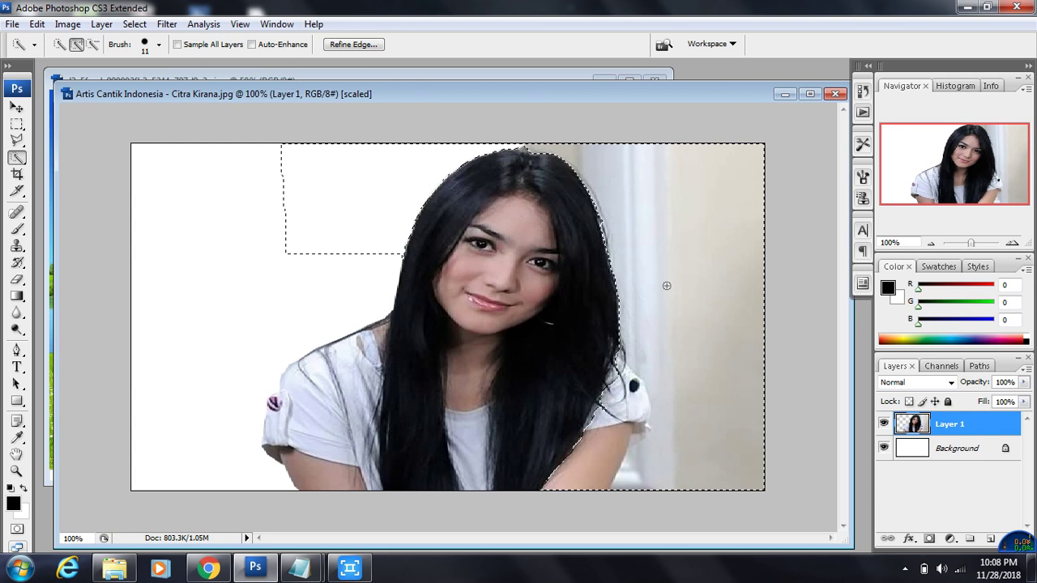
Discard the current selection, outline a band of wall from the right-side hair and shoulder to the image edge with the Polygonal Lasso, and delete it
{"action": "key", "text": "ctrl+plus"}
{"action": "key", "text": "ctrl+plus"}
{"action": "key", "text": "l"}
{"action": "scroll", "coordinate": [565, 319], "scroll_direction": "right", "scroll_amount": 3}
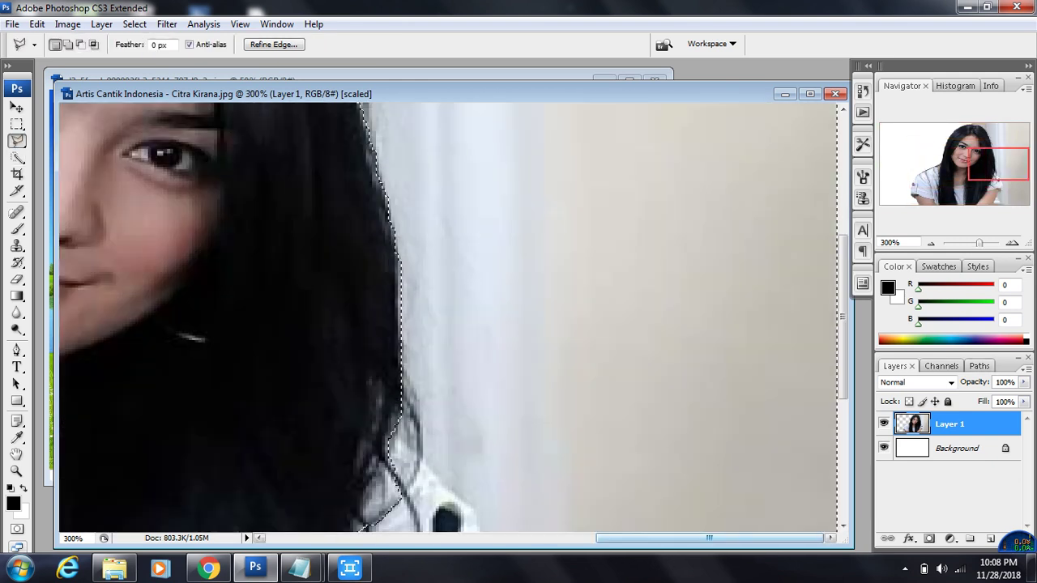
{"action": "key", "text": "ctrl+d"}
{"action": "left_click", "coordinate": [835, 273]}
{"action": "left_click", "coordinate": [607, 306]}
{"action": "left_click", "coordinate": [414, 354]}
{"action": "left_click_drag", "start_coordinate": [405, 374], "coordinate": [426, 458]}
{"action": "left_click", "coordinate": [424, 465]}
{"action": "left_click", "coordinate": [460, 497]}
{"action": "left_click", "coordinate": [472, 506]}
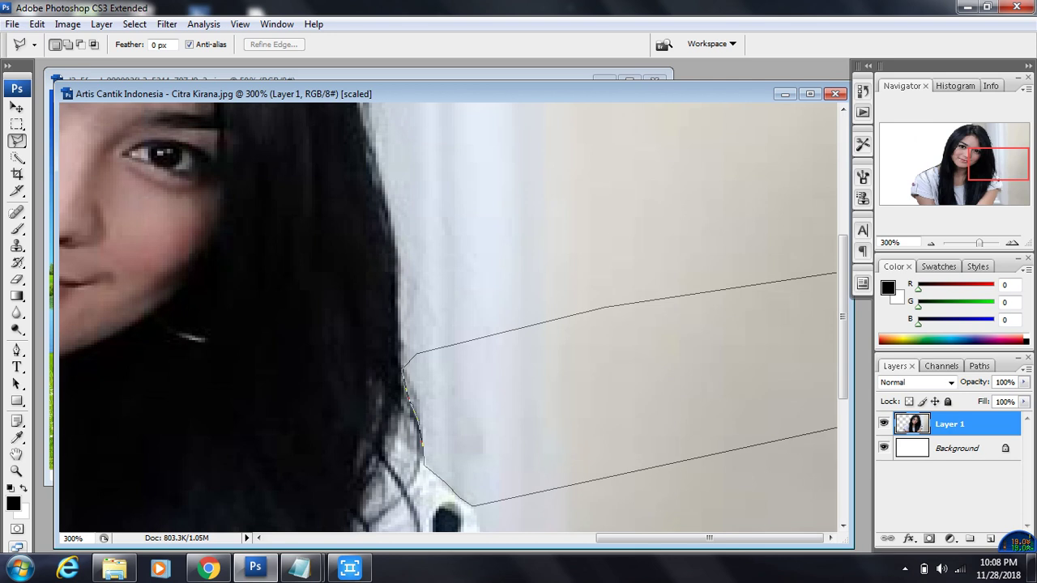
{"action": "key", "text": "Return"}
{"action": "key", "text": "Delete"}
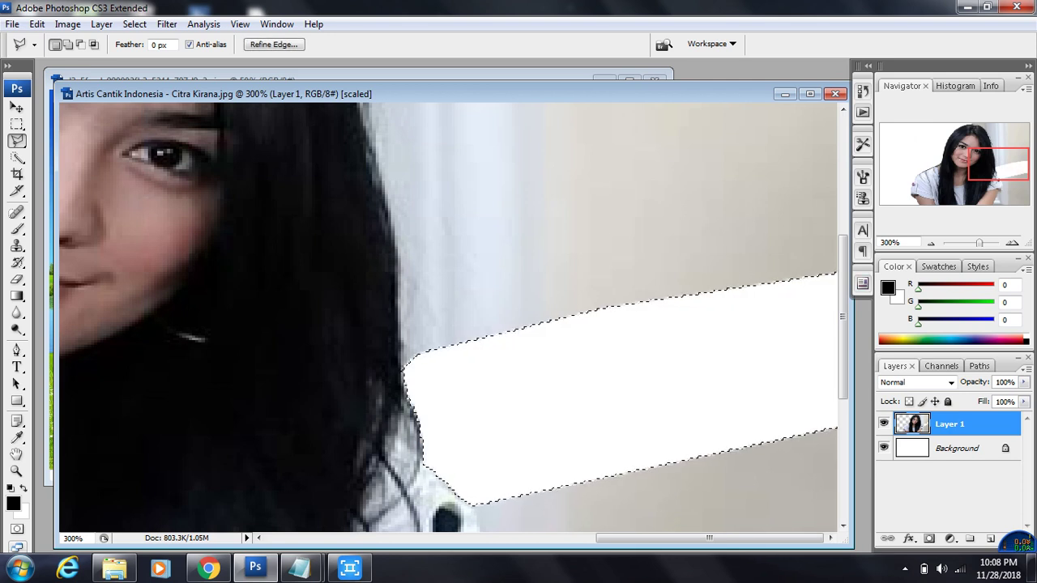
Select the upper-right wall area beside the hair with the Quick Selection tool and delete it
{"action": "key", "text": "ctrl+0"}
{"action": "key", "text": "c"}
{"action": "key", "text": "w"}
{"action": "key", "text": "ctrl+d"}
{"action": "left_click_drag", "start_coordinate": [667, 268], "coordinate": [659, 163]}
{"action": "key", "text": "Delete"}
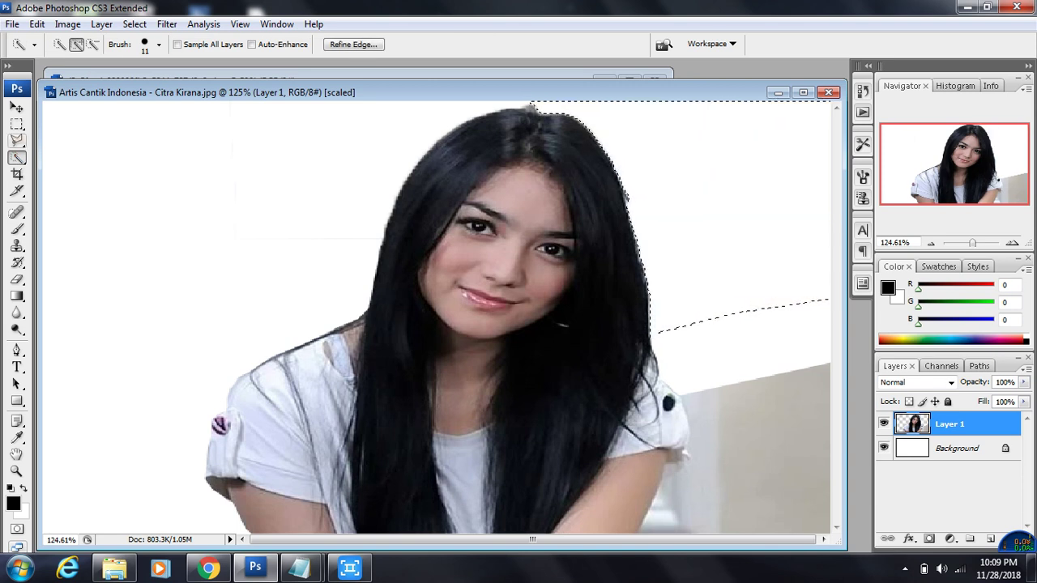
Outline the leftover background patch at the top of the head with the Polygonal Lasso tool and delete it
{"action": "key", "text": "l"}
{"action": "left_click", "coordinate": [522, 105]}
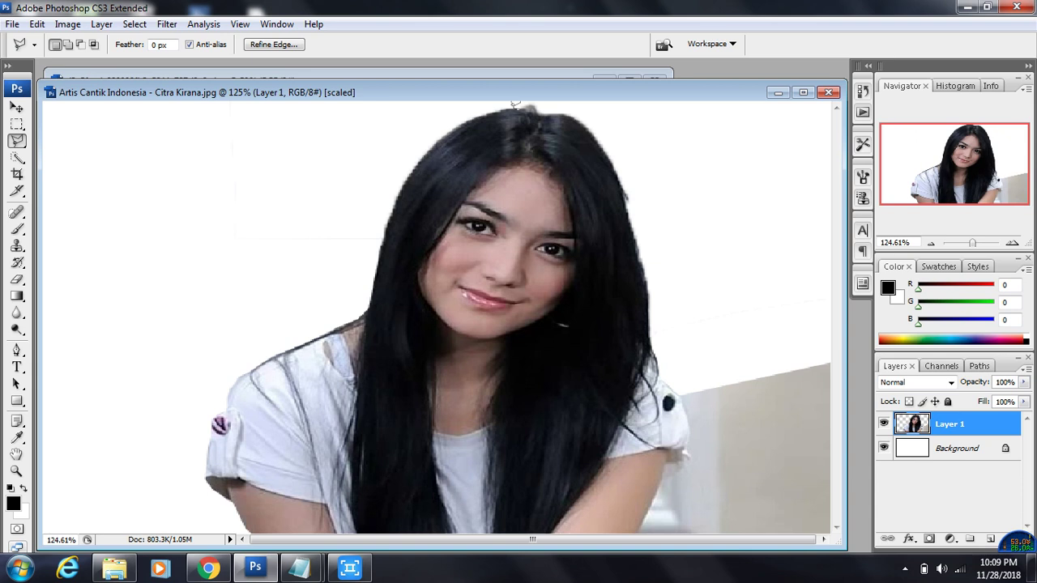
{"action": "left_click_drag", "start_coordinate": [530, 104], "coordinate": [557, 103]}
{"action": "left_click", "coordinate": [517, 104]}
Outline the remaining wall along the right sleeve and arm with the Polygonal Lasso tool, delete it, and clear the selection
{"action": "left_click", "coordinate": [669, 386]}
{"action": "mouse_move", "coordinate": [688, 406]}
{"action": "left_mouse_down"}
{"action": "mouse_move", "coordinate": [686, 463]}
{"action": "mouse_move", "coordinate": [661, 468]}
{"action": "mouse_move", "coordinate": [663, 503]}
{"action": "mouse_move", "coordinate": [642, 521]}
{"action": "left_mouse_up"}
{"action": "left_click_drag", "start_coordinate": [639, 531], "coordinate": [637, 534]}
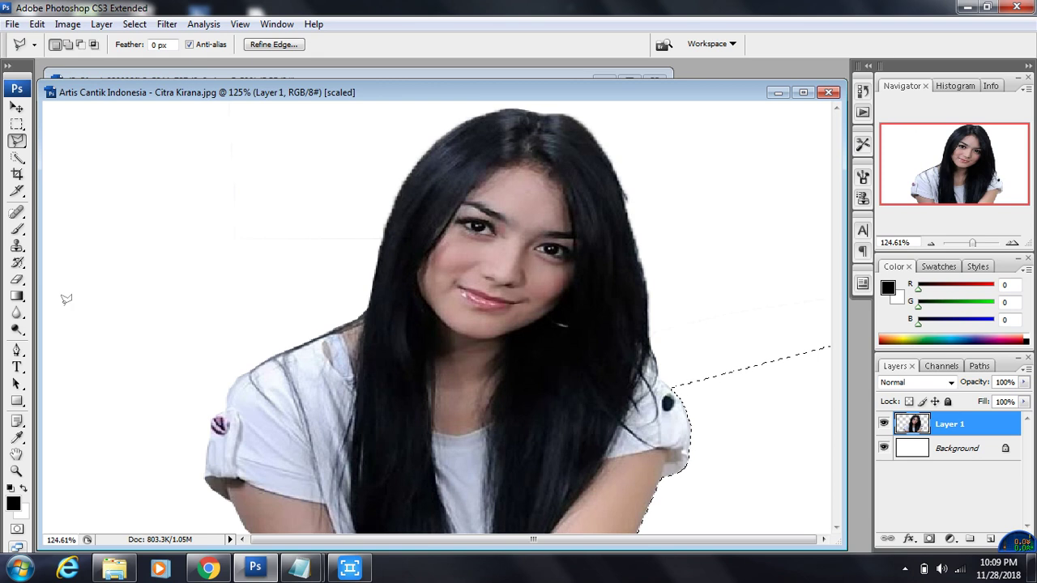
{"action": "key", "text": "c"}
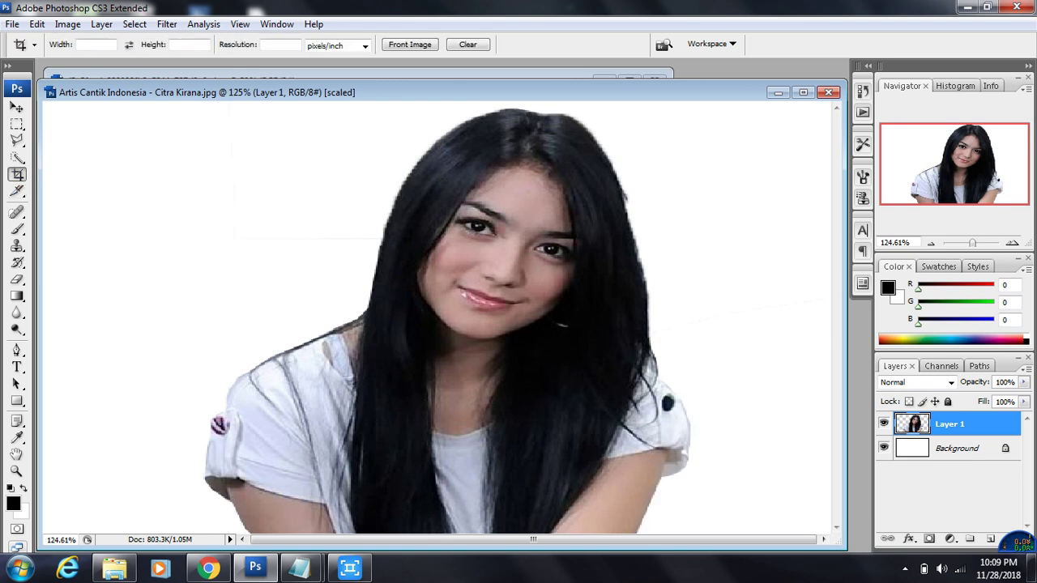
{"action": "key", "text": "v"}
{"action": "key", "text": "ctrl+alt+0"}
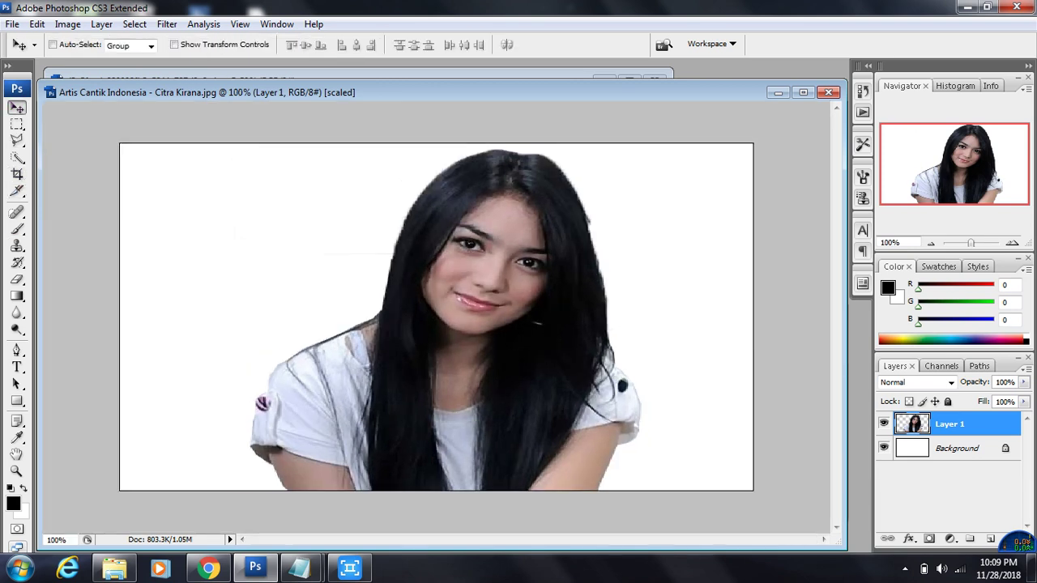
Switch to the Notepad notes and complete the ninth note as "Selesai membuang area yg tidak dibutuhkan."
{"action": "mouse_move", "coordinate": [298, 567]}
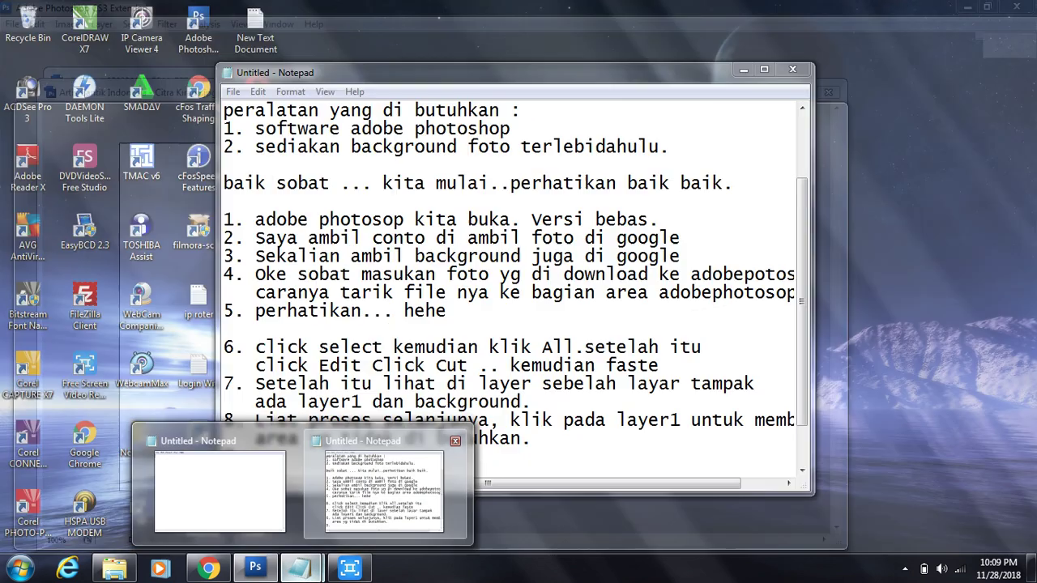
{"action": "left_click", "coordinate": [381, 498]}
{"action": "type", "text": "Seelsai"}
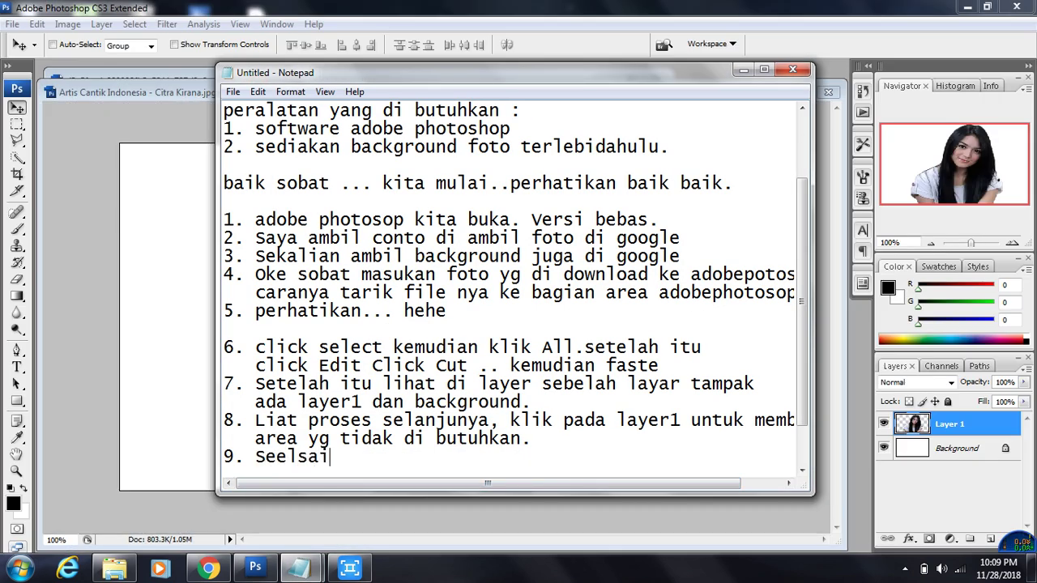
{"action": "key", "text": "Left"}
{"action": "key", "text": "Left"}
{"action": "key", "text": "BackSpace"}
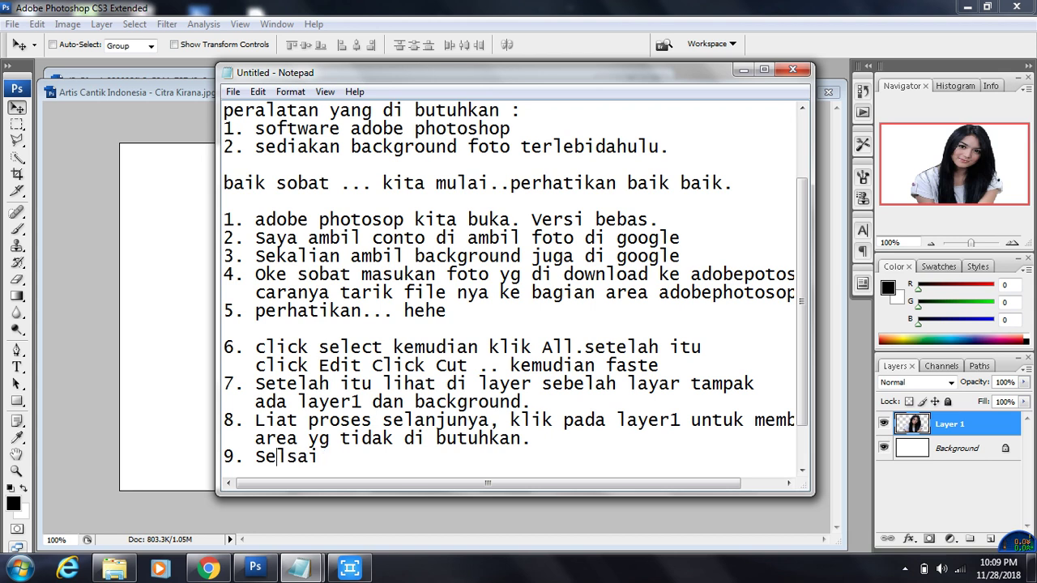
{"action": "type", "text": "esai membuang"}
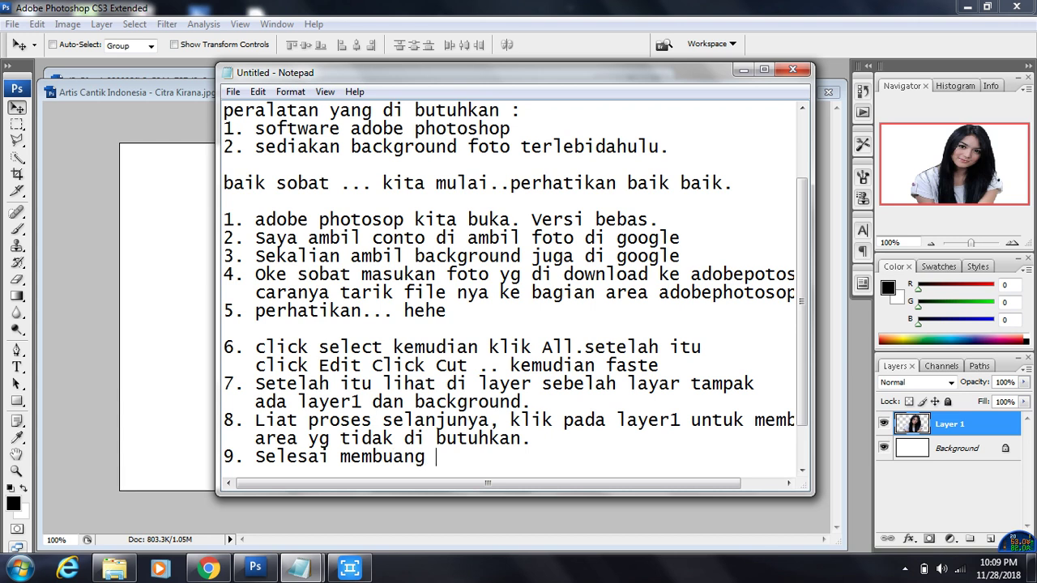
{"action": "type", "text": " areea"}
{"action": "key", "text": "BackSpace"}
{"action": "type", "text": "a yg"}
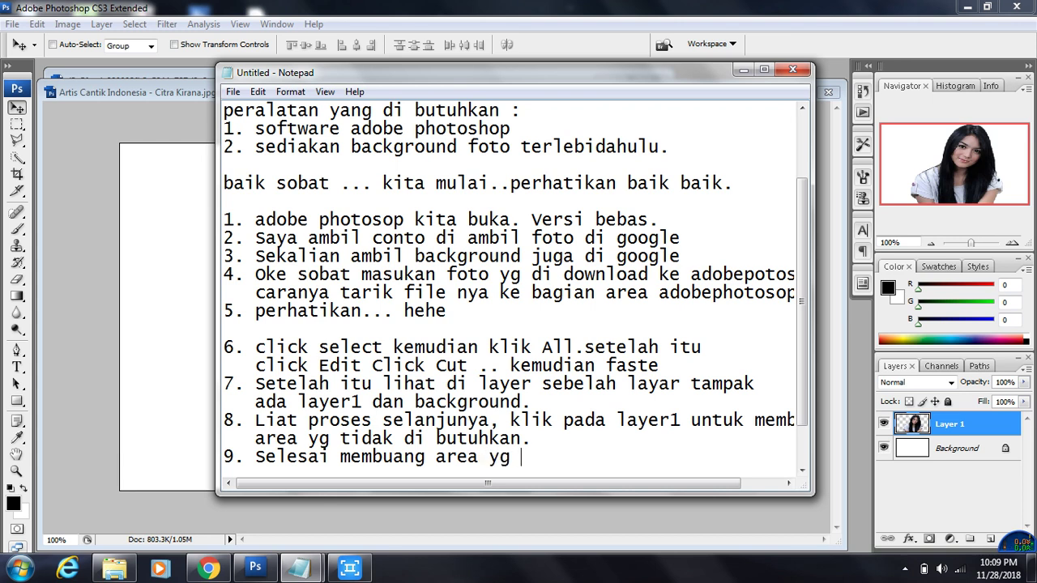
{"action": "type", "text": " tidak di"}
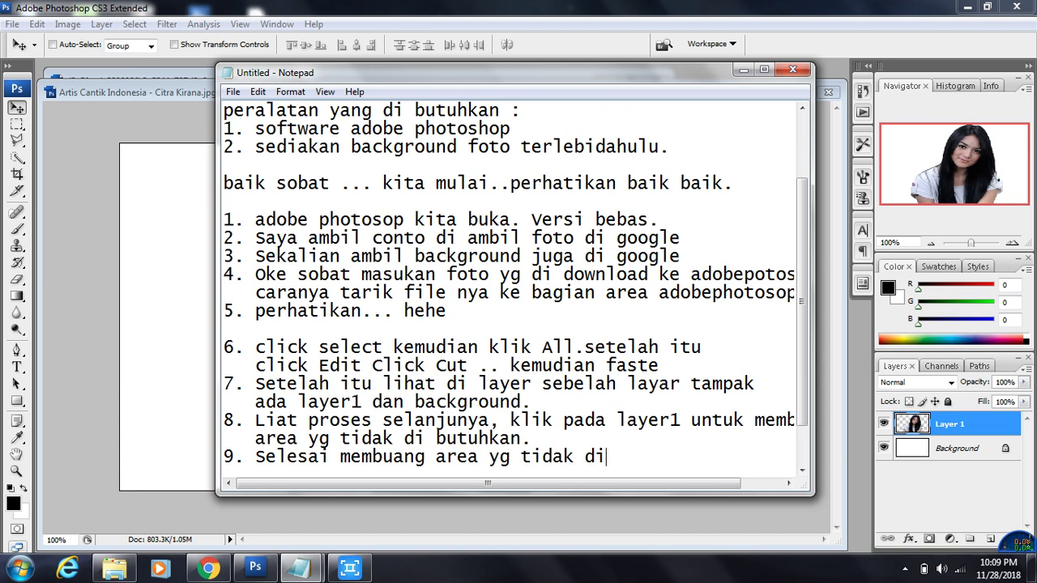
{"action": "type", "text": "butuhka"}
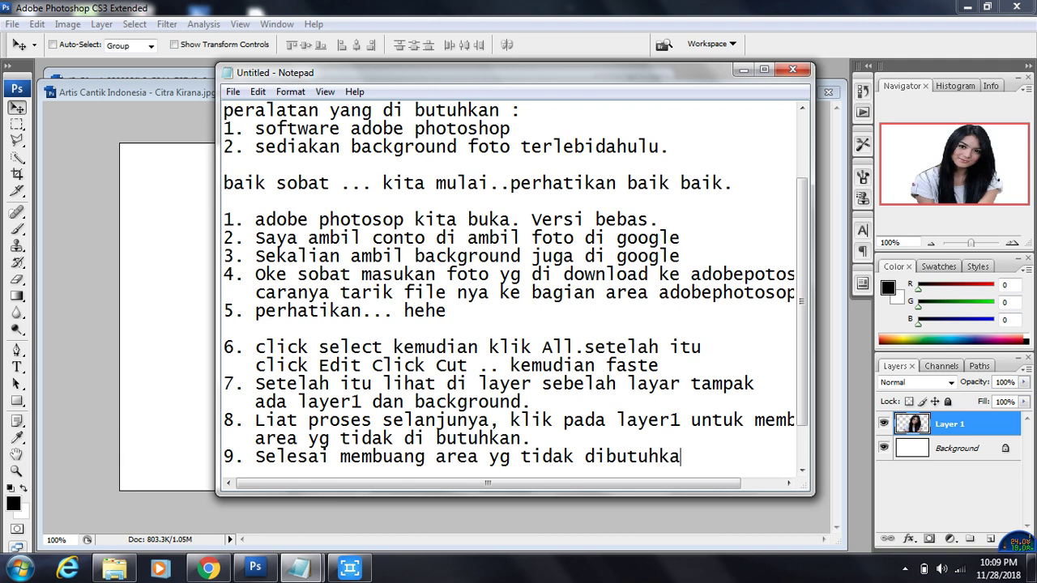
{"action": "type", "text": "n."}
{"action": "key", "text": "Return"}
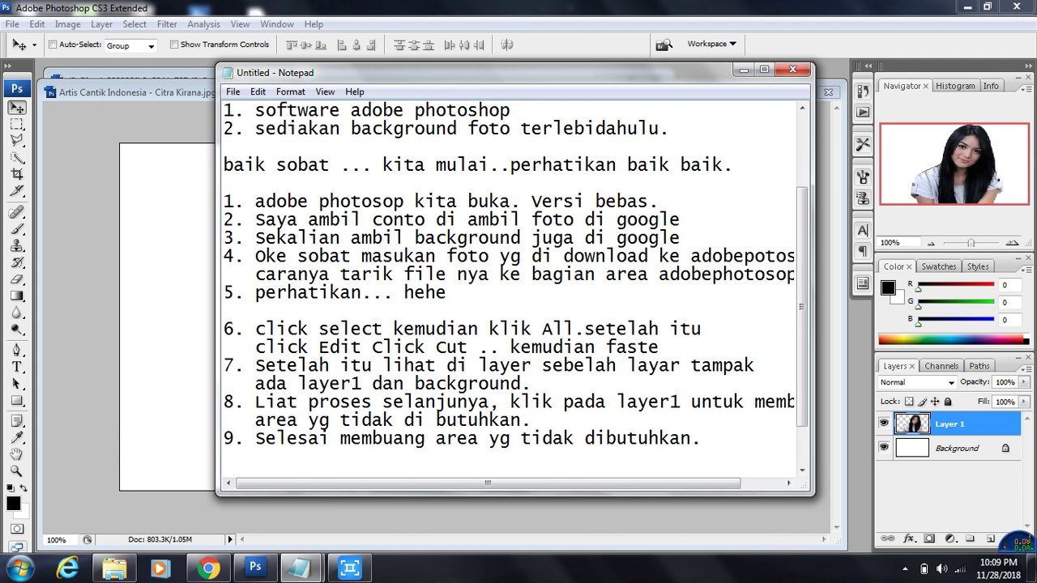
Add the tenth note "10 kemudian langkah selanjunya memasang background."
{"action": "type", "text": "10 kemudian"}
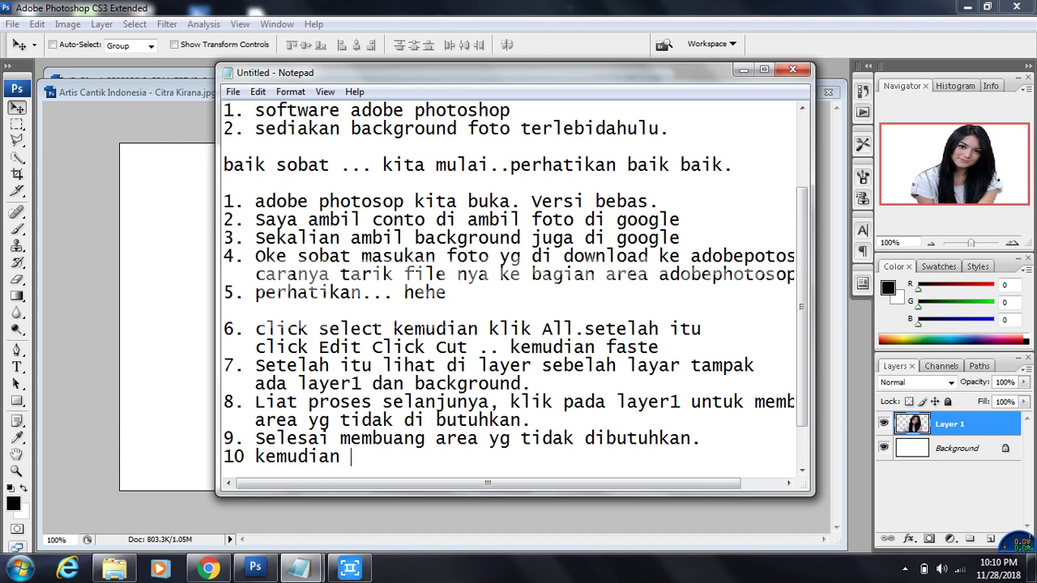
{"action": "type", "text": "langkah selanjunya memasan"}
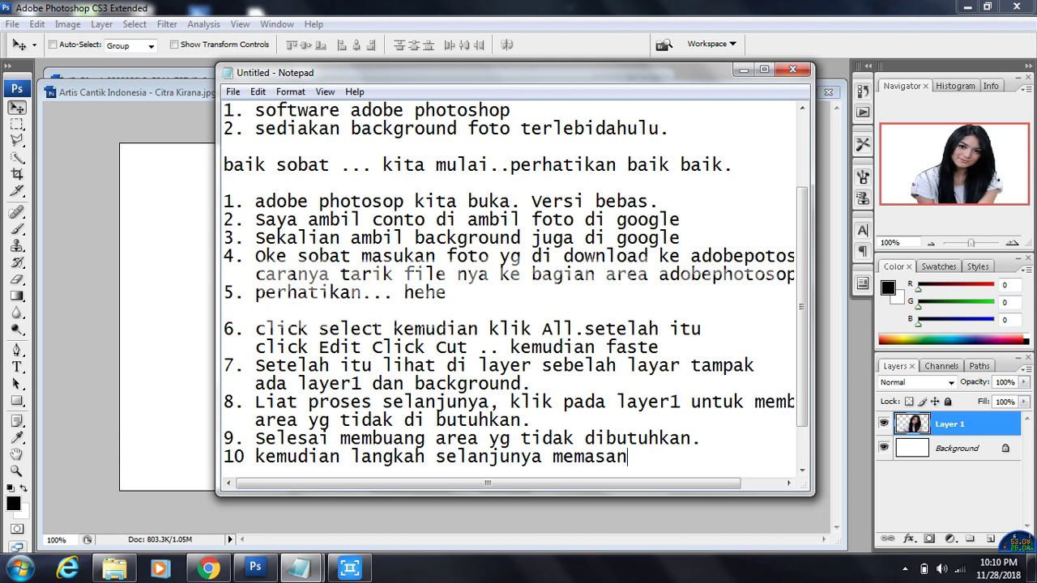
{"action": "type", "text": "g backgrou"}
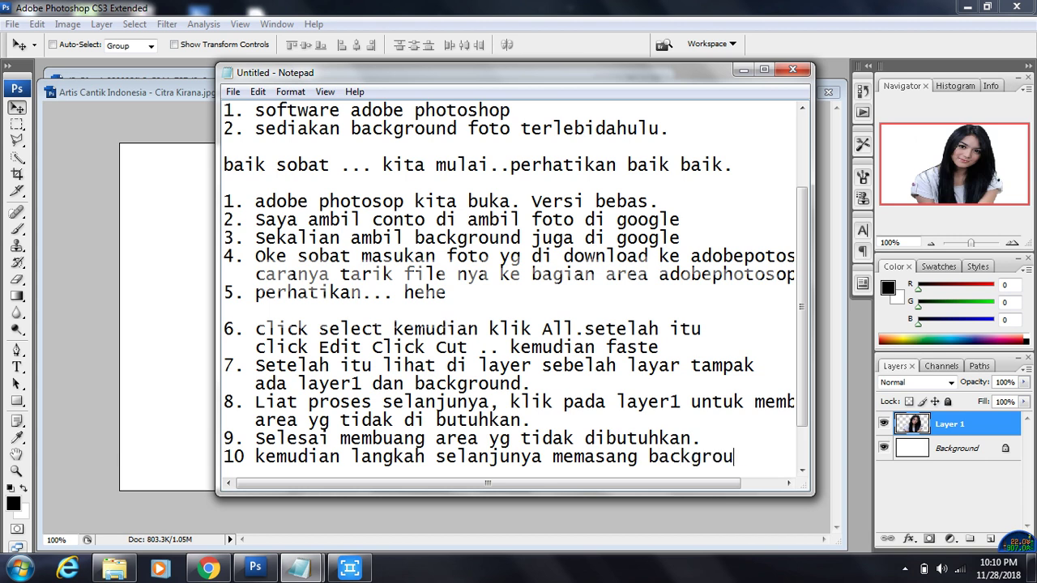
{"action": "type", "text": "nd."}
{"action": "key", "text": "Return"}
Start the eleventh note with "11. pertama click background"
{"action": "type", "text": "11."}
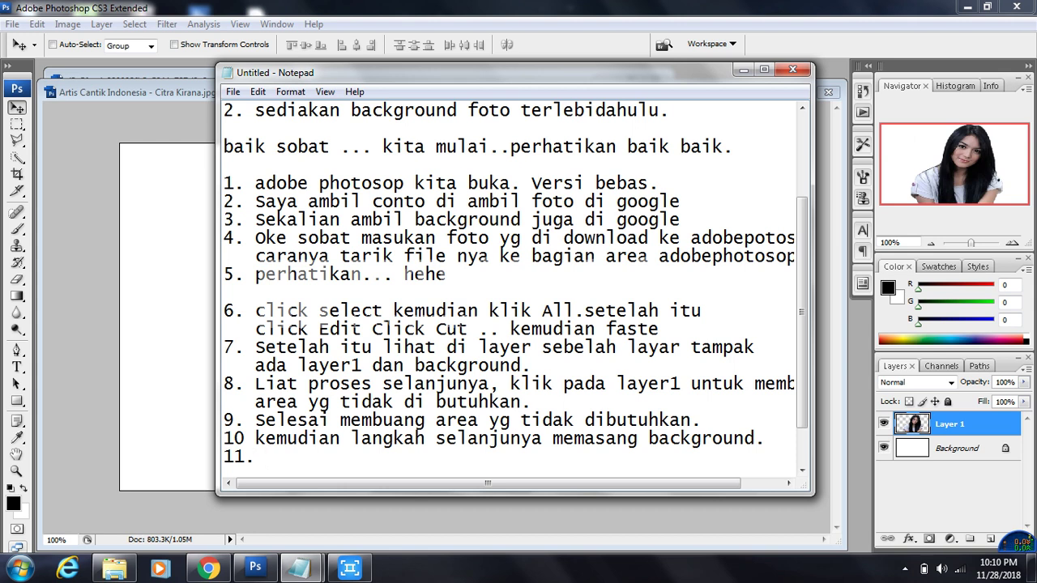
{"action": "type", "text": " pertama"}
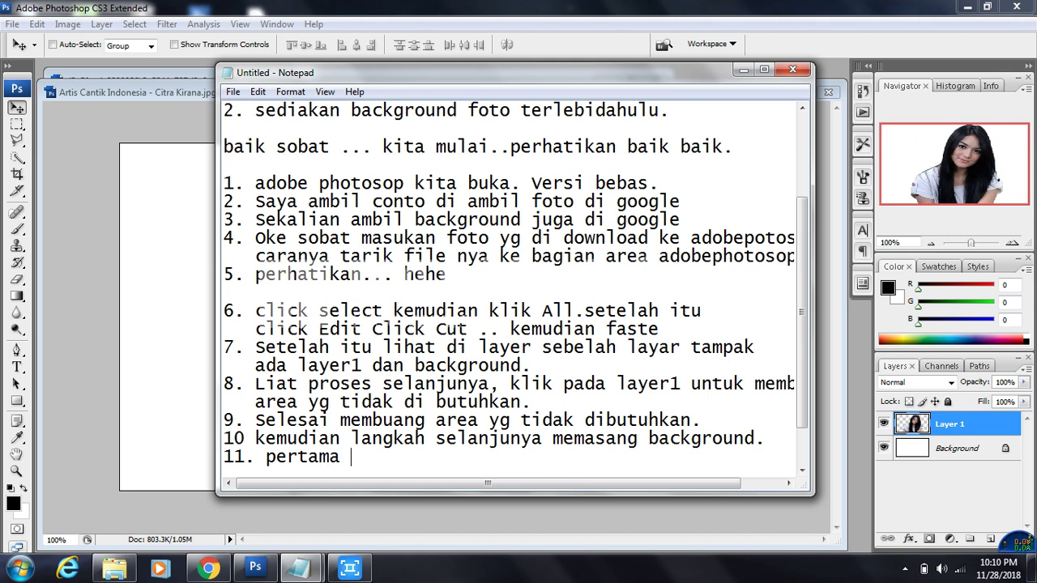
{"action": "type", "text": "ick background"}
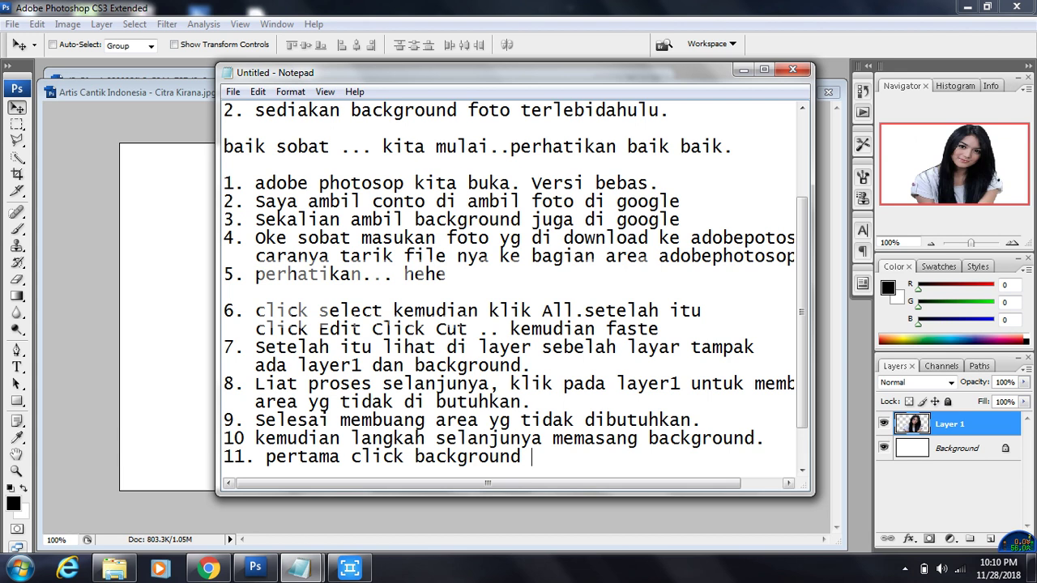
Make the Background layer active in Photoshop, then return to Notepad and continue the eleventh note with ", setelah itu."
{"action": "key", "text": "alt+Tab"}
{"action": "left_click", "coordinate": [957, 448]}
{"action": "left_click", "coordinate": [308, 567]}
{"action": "left_click", "coordinate": [392, 499]}
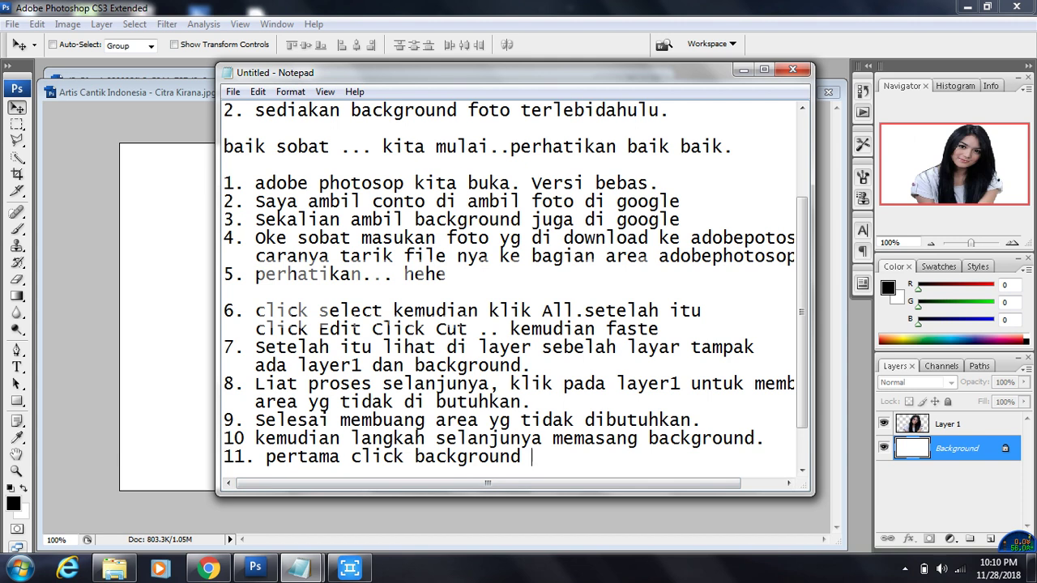
{"action": "type", "text": ", setelah itu"}
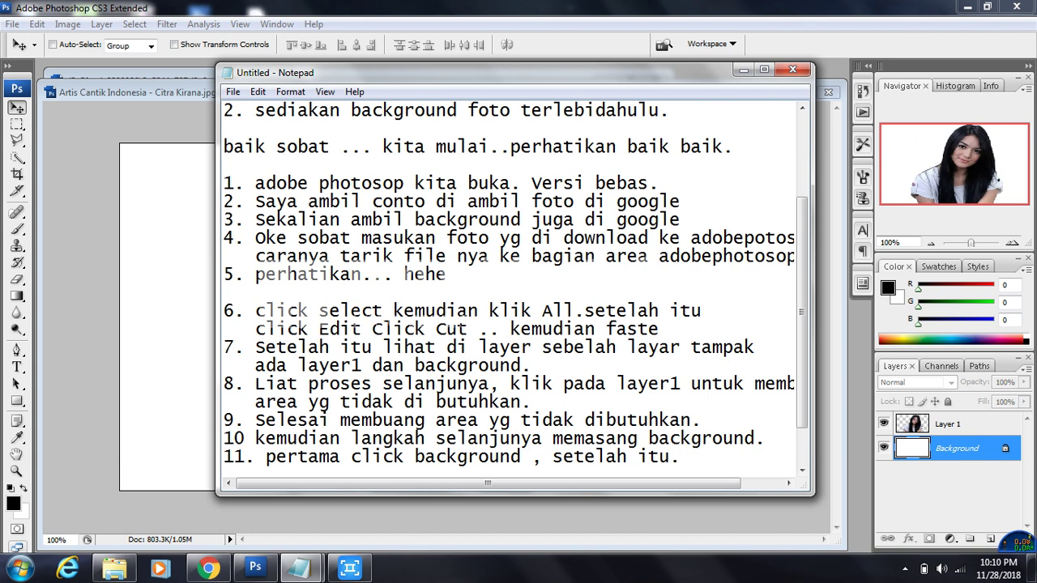
Complete the eleventh note with "tarik gambar background ke layar di belakang foto yang sudah dibuang." on new lines
{"action": "type", "text": "."}
{"action": "key", "text": "Return"}
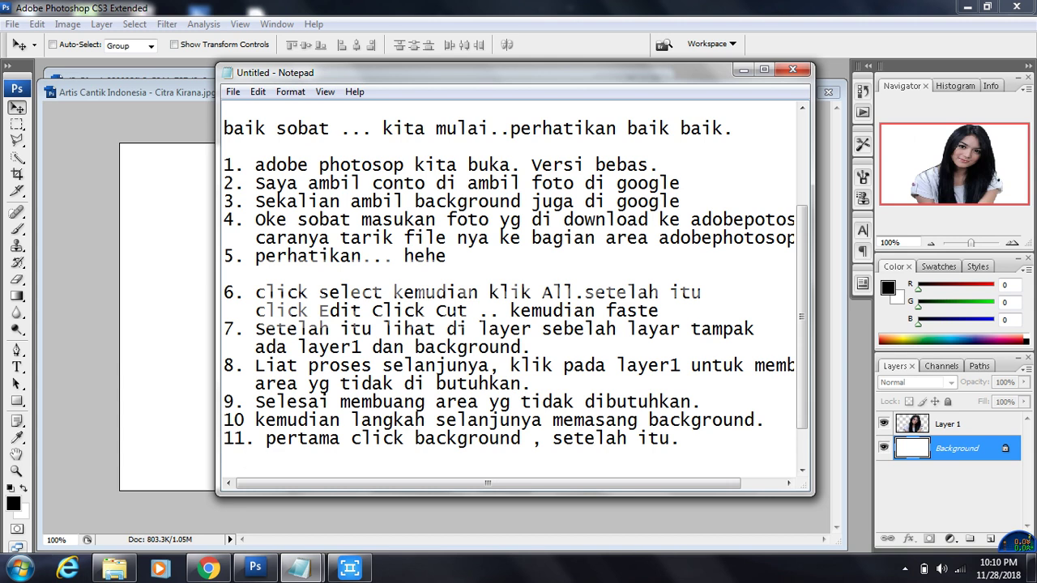
{"action": "type", "text": "tarik gambar background"}
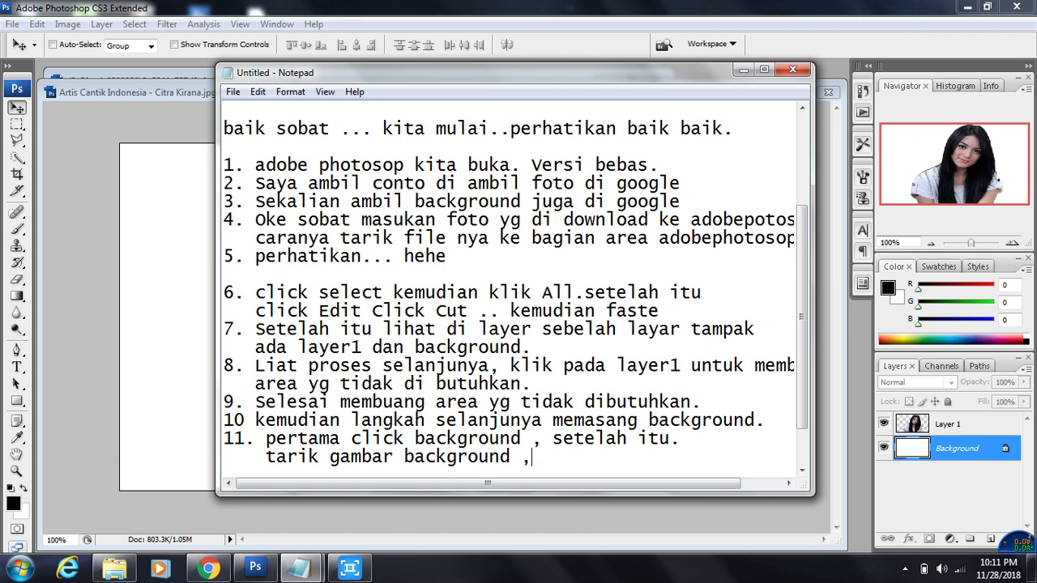
{"action": "type", "text": " ke layar di belak"}
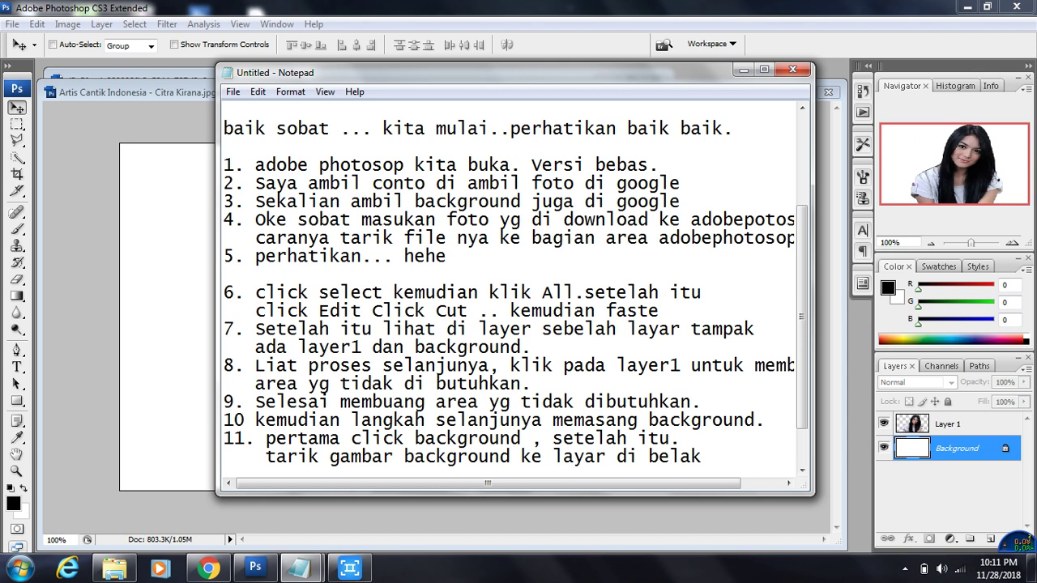
{"action": "type", "text": "ang foto"}
{"action": "key", "text": "Return"}
{"action": "type", "text": "yang"}
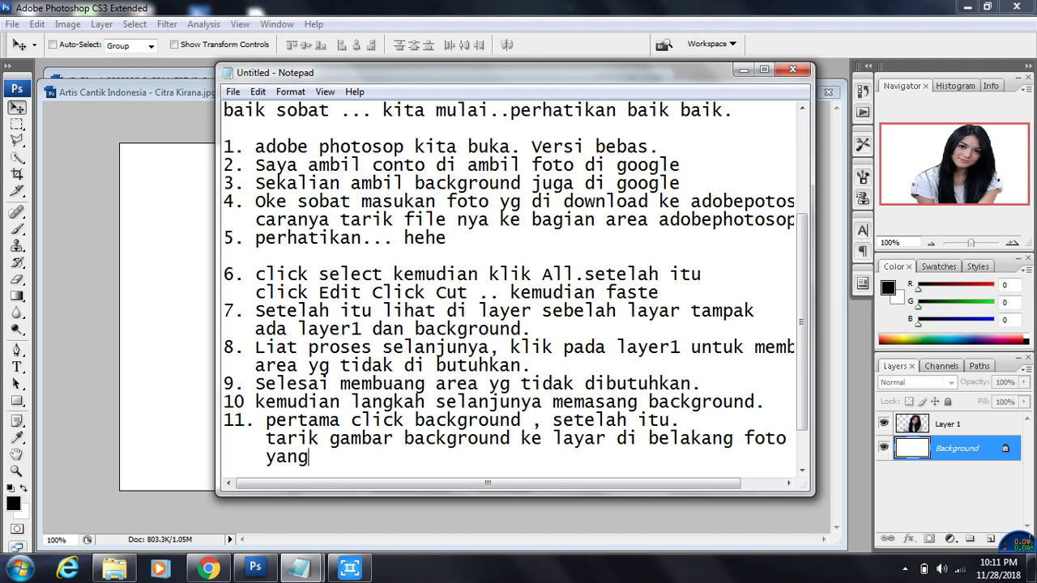
{"action": "type", "text": " sudah dibuang."}
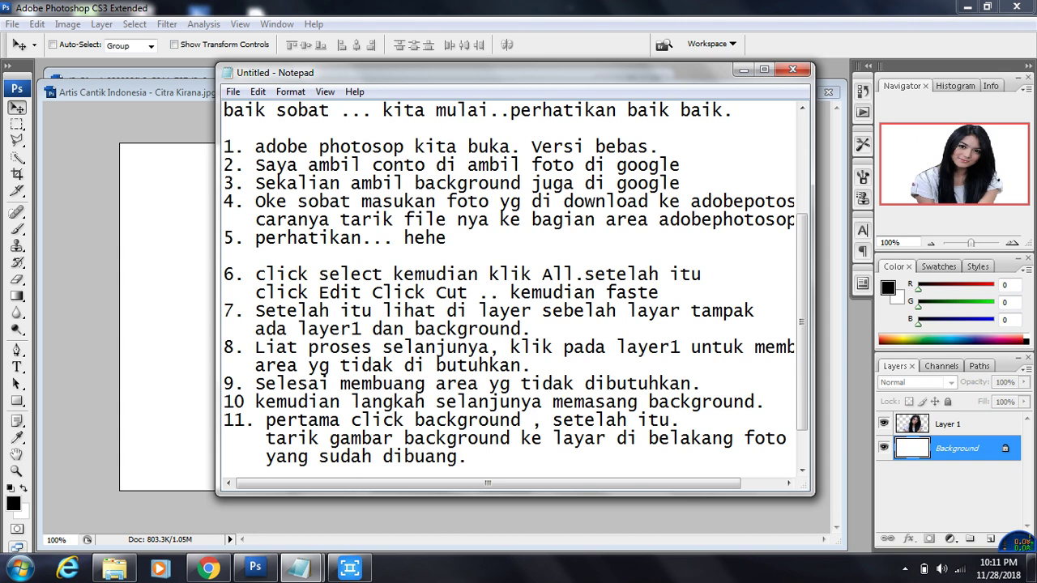
Switch to Photoshop and bring the landscape image into the portrait document as a layer between Layer 1 and Background
{"action": "key", "text": "alt+Tab"}
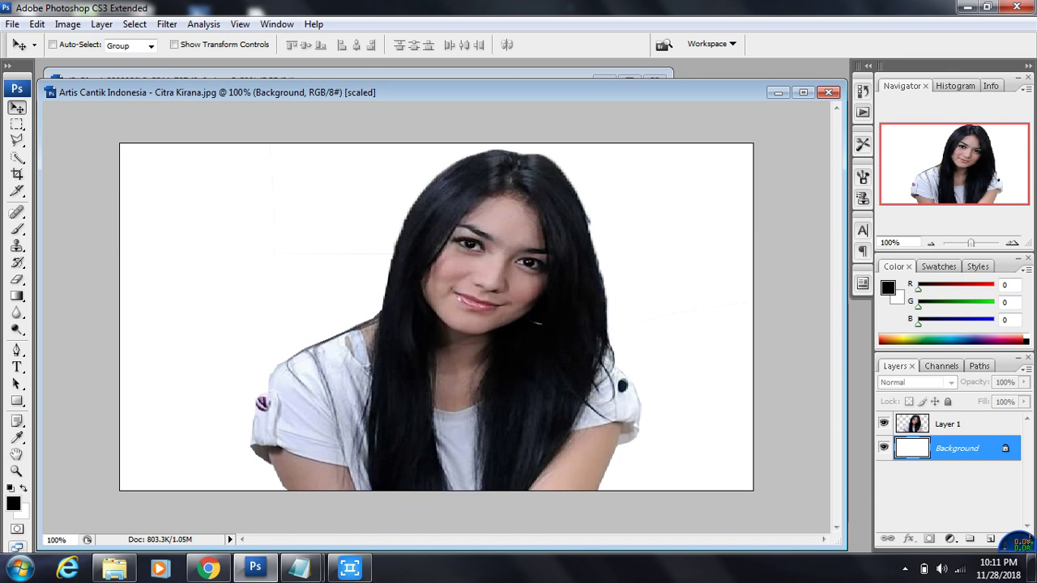
{"action": "left_click", "coordinate": [487, 75]}
{"action": "left_click_drag", "start_coordinate": [486, 79], "coordinate": [309, 102]}
{"action": "left_click_drag", "start_coordinate": [372, 259], "coordinate": [559, 320]}
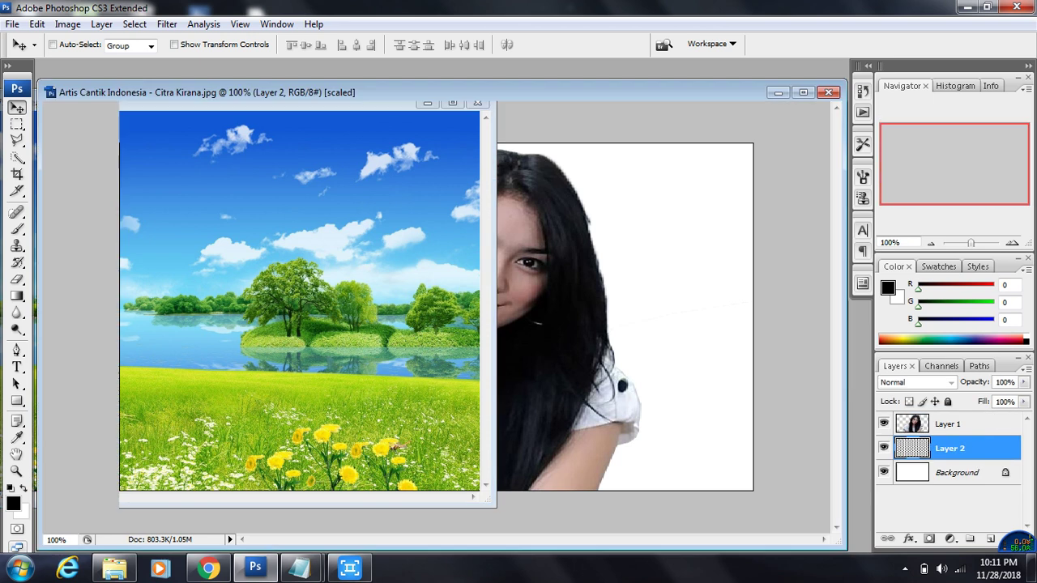
Reposition the landscape layer behind the portrait so that it covers the whole canvas
{"action": "key", "text": "ctrl+minus"}
{"action": "key", "text": "ctrl+minus"}
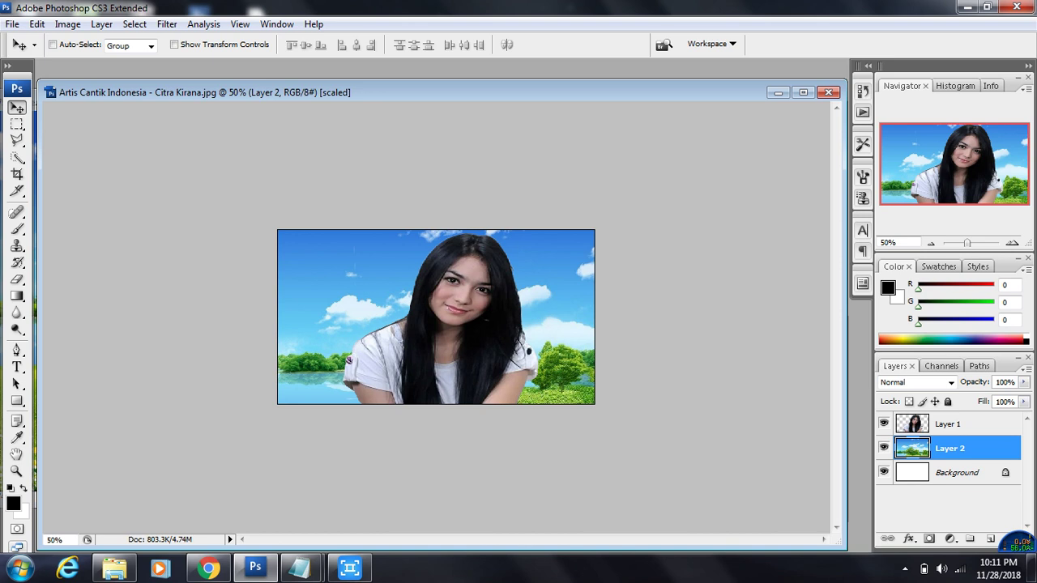
{"action": "right_click", "coordinate": [327, 262]}
{"action": "left_click", "coordinate": [356, 273]}
{"action": "left_click_drag", "start_coordinate": [356, 273], "coordinate": [377, 325]}
{"action": "key", "text": "shift+Up"}
{"action": "key", "text": "shift+Up"}
{"action": "key", "text": "shift+Up"}
{"action": "key", "text": "shift+Up"}
{"action": "key", "text": "shift+Up"}
{"action": "key", "text": "shift+Up"}
{"action": "key", "text": "shift+Up"}
{"action": "key", "text": "shift+Up"}
{"action": "key", "text": "shift+Up"}
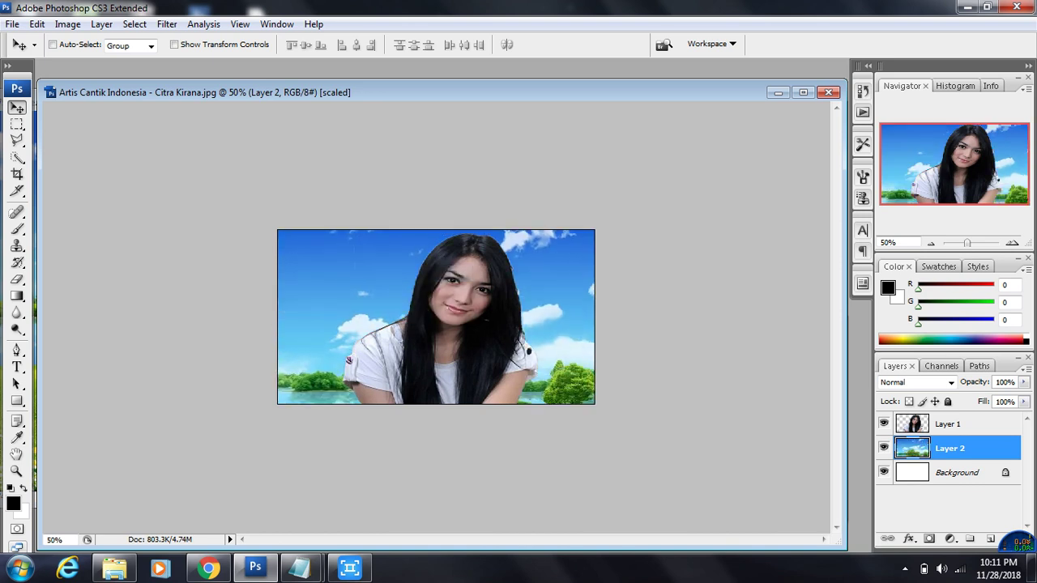
Show the transform controls and scale the landscape layer down to fit the canvas width behind the portrait
{"action": "left_click", "coordinate": [174, 45]}
{"action": "left_click_drag", "start_coordinate": [617, 187], "coordinate": [362, 347]}
{"action": "left_click_drag", "start_coordinate": [185, 457], "coordinate": [425, 335]}
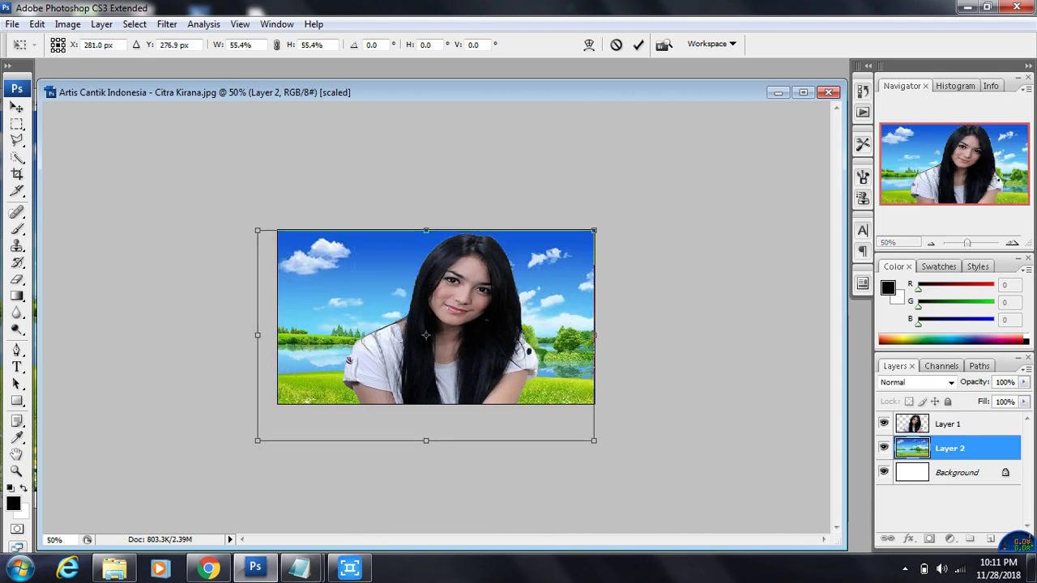
{"action": "left_click_drag", "start_coordinate": [257, 441], "coordinate": [275, 430]}
{"action": "left_click_drag", "start_coordinate": [340, 364], "coordinate": [343, 364]}
{"action": "key", "text": "Return"}
{"action": "key", "text": "Return"}
Narrow the portrait on Layer 1 from its right side to about 89.5% width, keeping its height at 100%
{"action": "key", "text": "ctrl+plus"}
{"action": "left_click", "coordinate": [949, 423]}
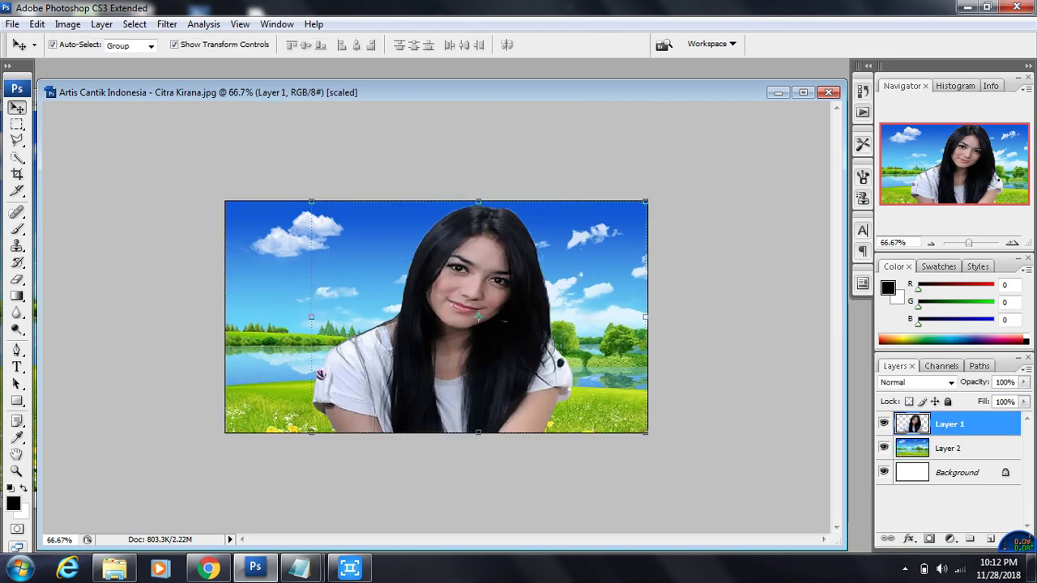
{"action": "key", "text": "ctrl+t"}
{"action": "left_click_drag", "start_coordinate": [645, 317], "coordinate": [610, 316]}
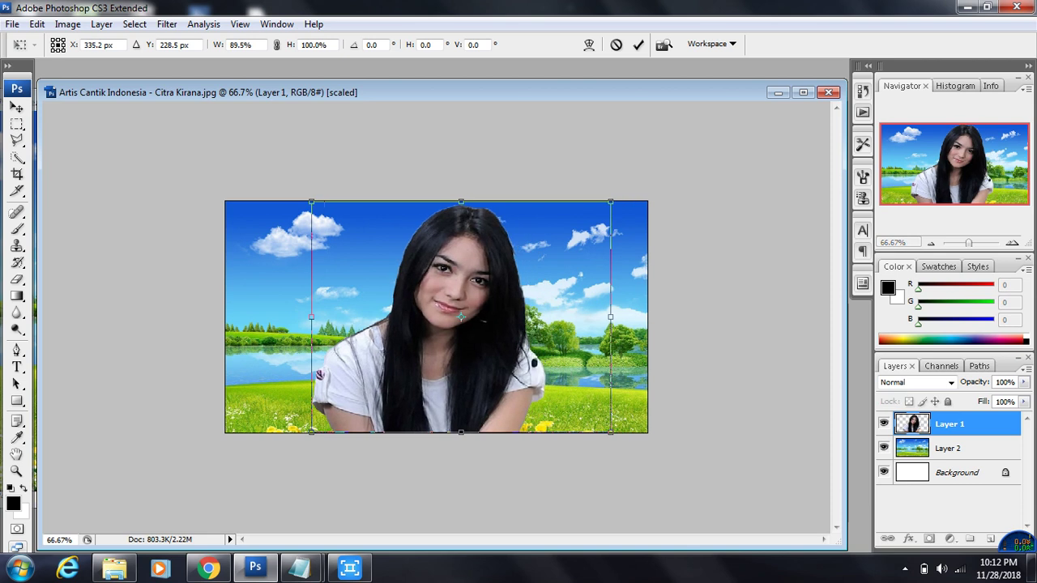
{"action": "key", "text": "Return"}
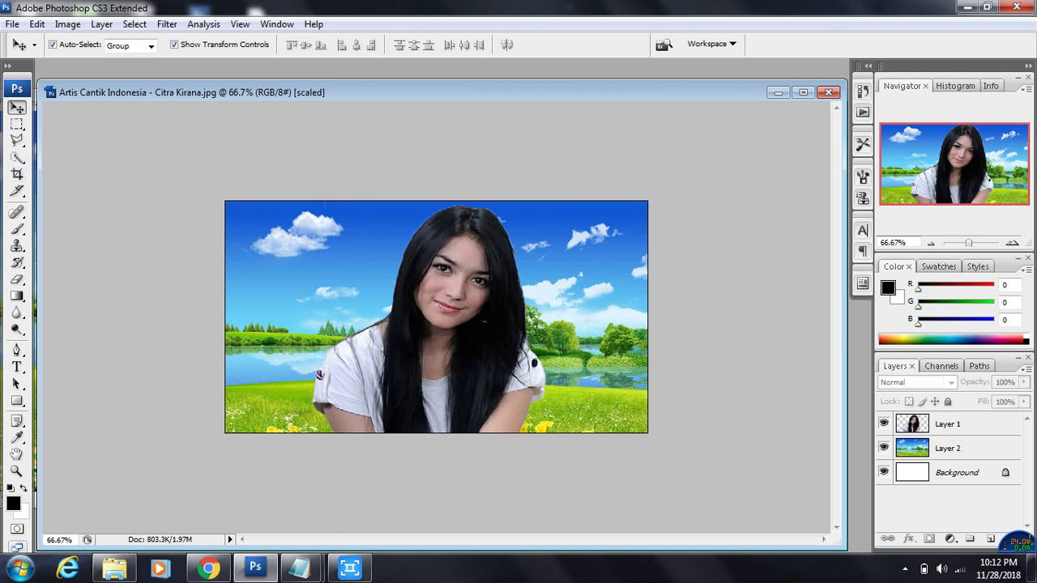
Switch to the Notepad notes and start the twelfth note with "12. Nah begitulah cara cepat ..."
{"action": "mouse_move", "coordinate": [349, 567]}
{"action": "mouse_move", "coordinate": [298, 567]}
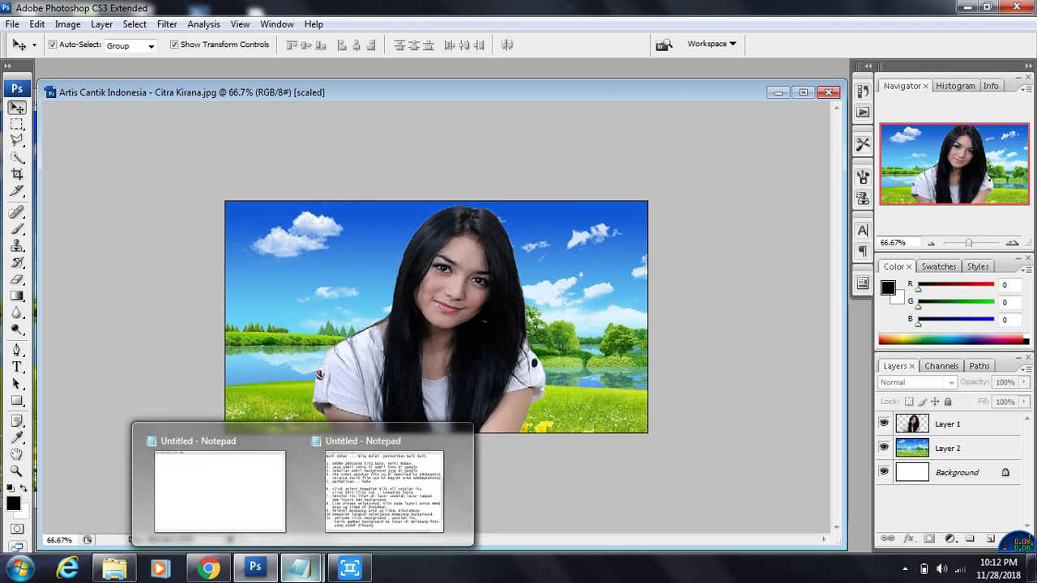
{"action": "left_click", "coordinate": [384, 481]}
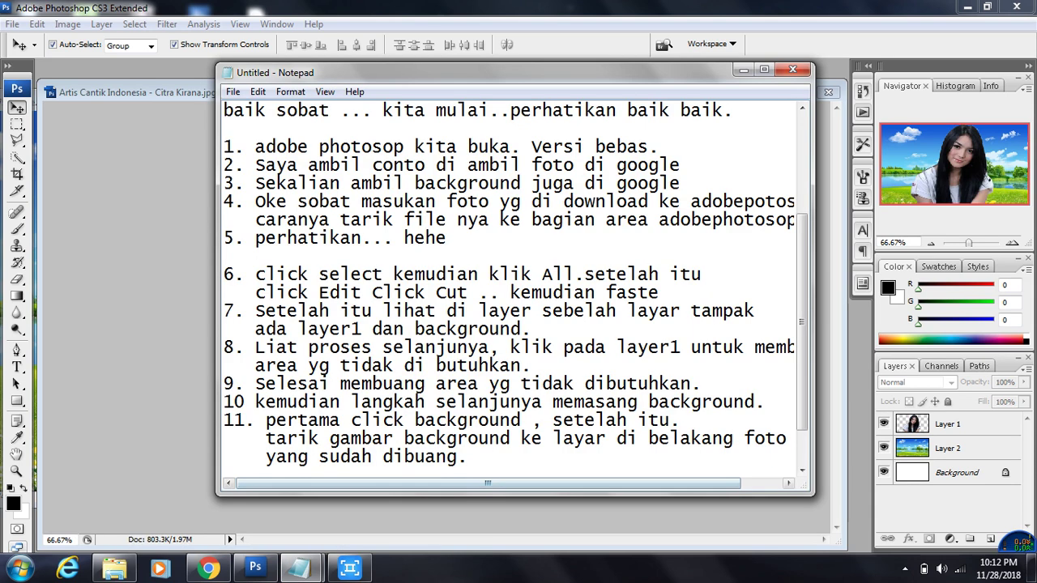
{"action": "key", "text": "Return"}
{"action": "type", "text": "12"}
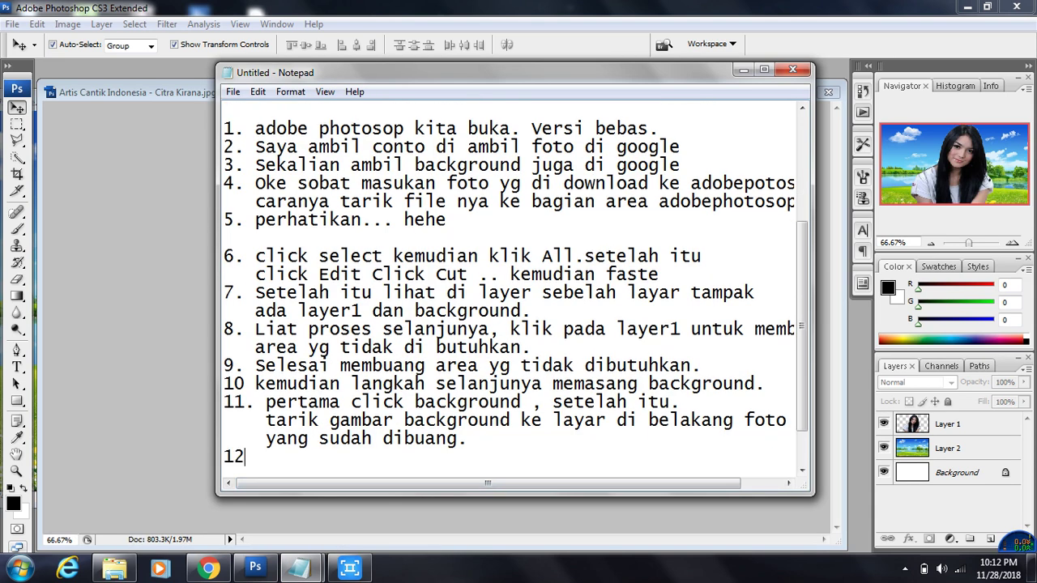
{"action": "type", "text": ".  Nah begi"}
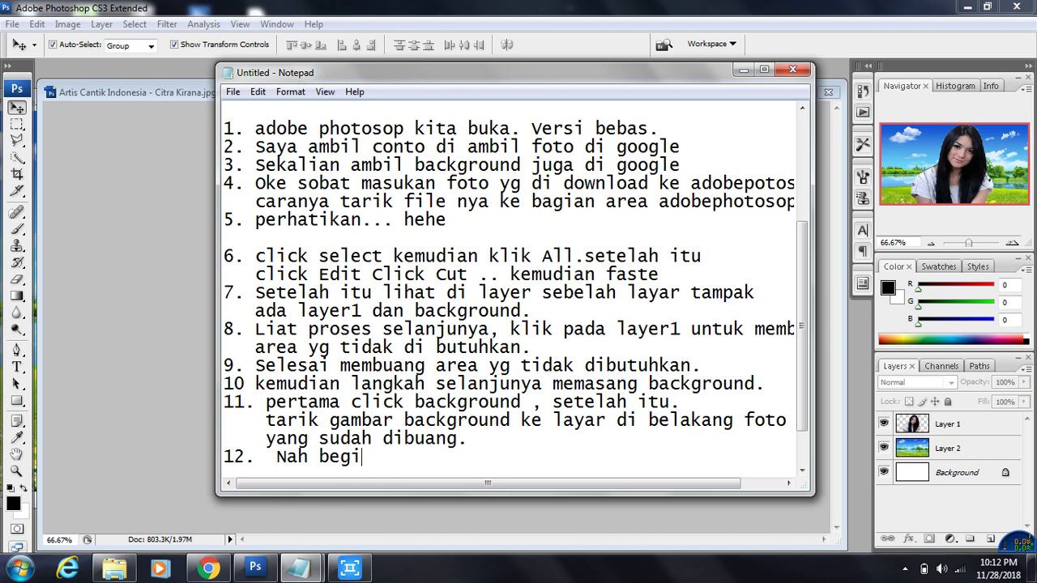
{"action": "type", "text": "tulah cara cepat ..."}
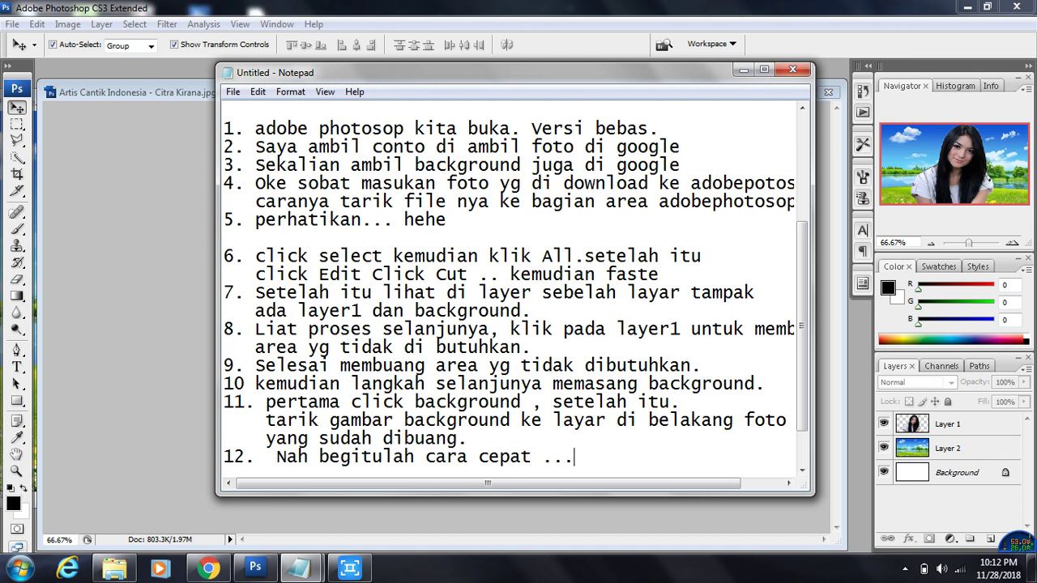
Finish the twelfth note with "tepat tinggal" and, on a new line, "merapihkan... sdikit2."
{"action": "type", "text": "tepat ti"}
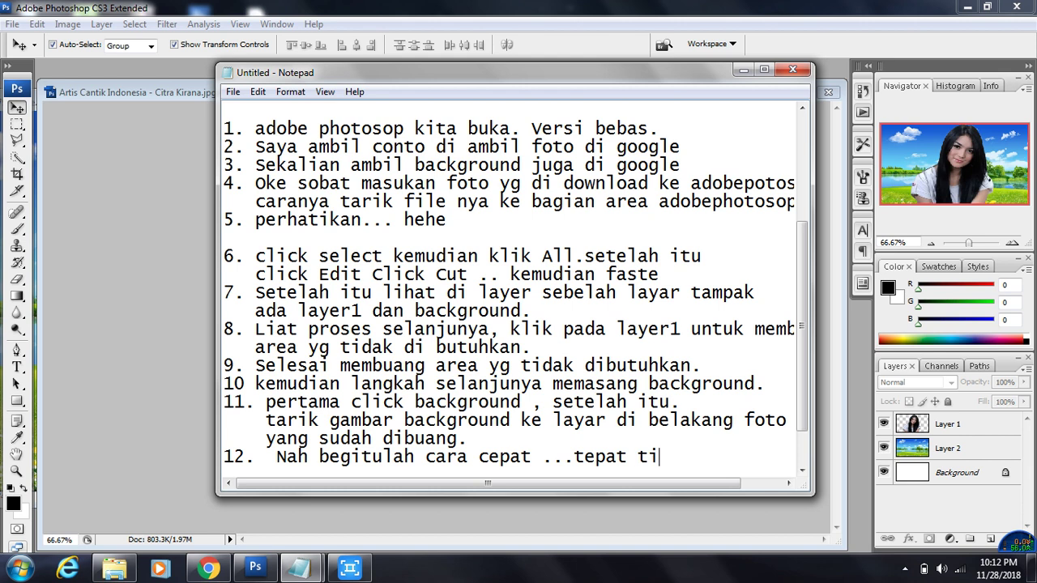
{"action": "type", "text": "nggal"}
{"action": "key", "text": "Return"}
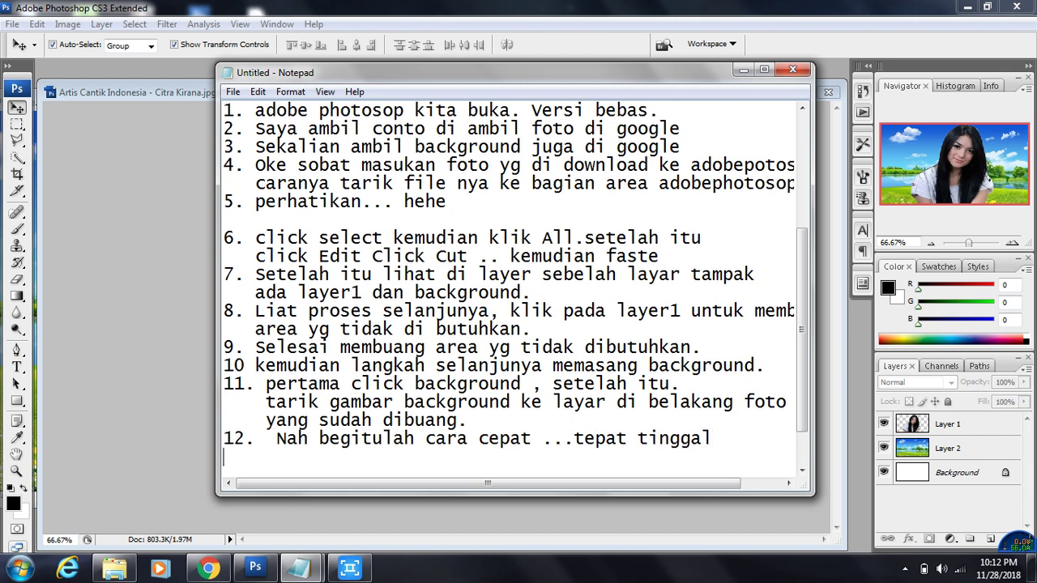
{"action": "type", "text": "merapihkan"}
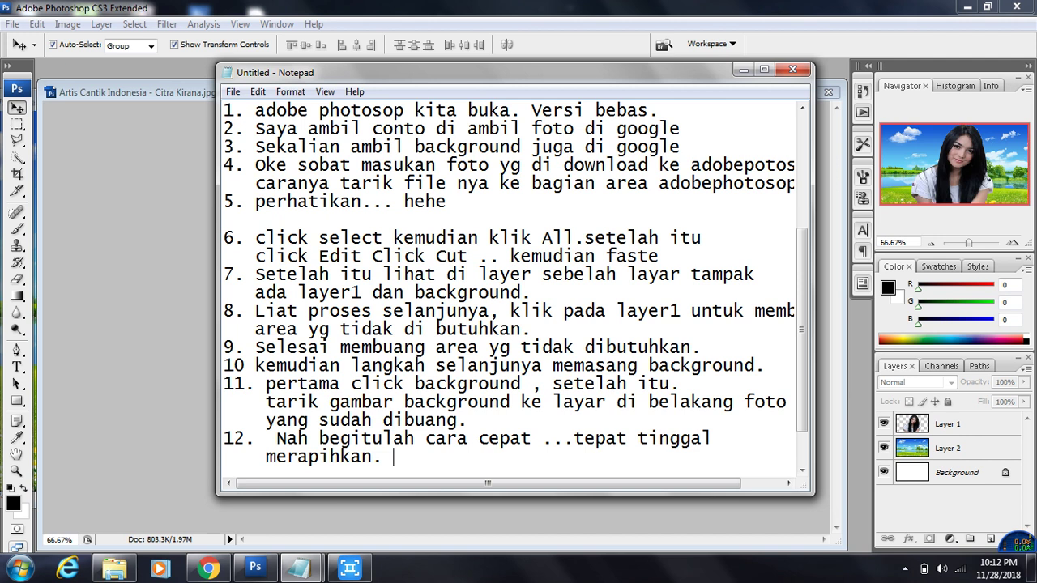
{"action": "type", "text": "... sdikit2."}
{"action": "key", "text": "Return"}
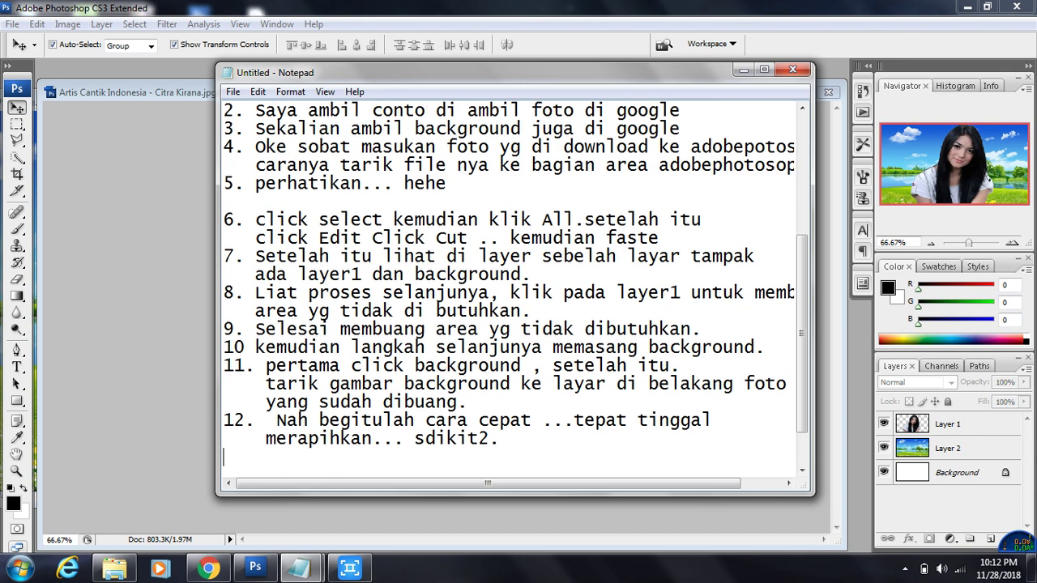
Examine the composite in Photoshop at up to 200% zoom and return to the end of the Notepad notes
{"action": "key", "text": "alt+Tab"}
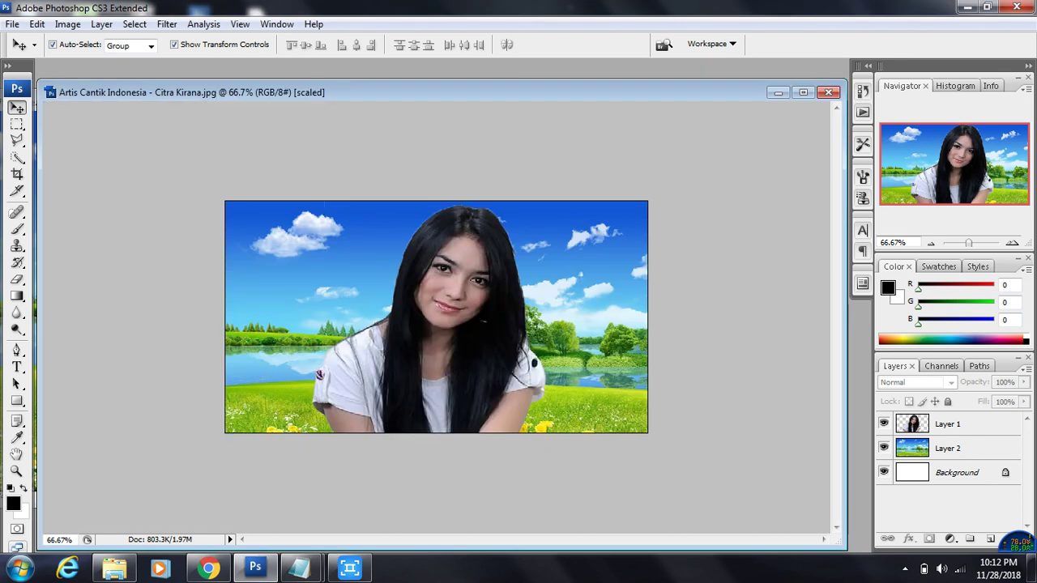
{"action": "key", "text": "ctrl+plus"}
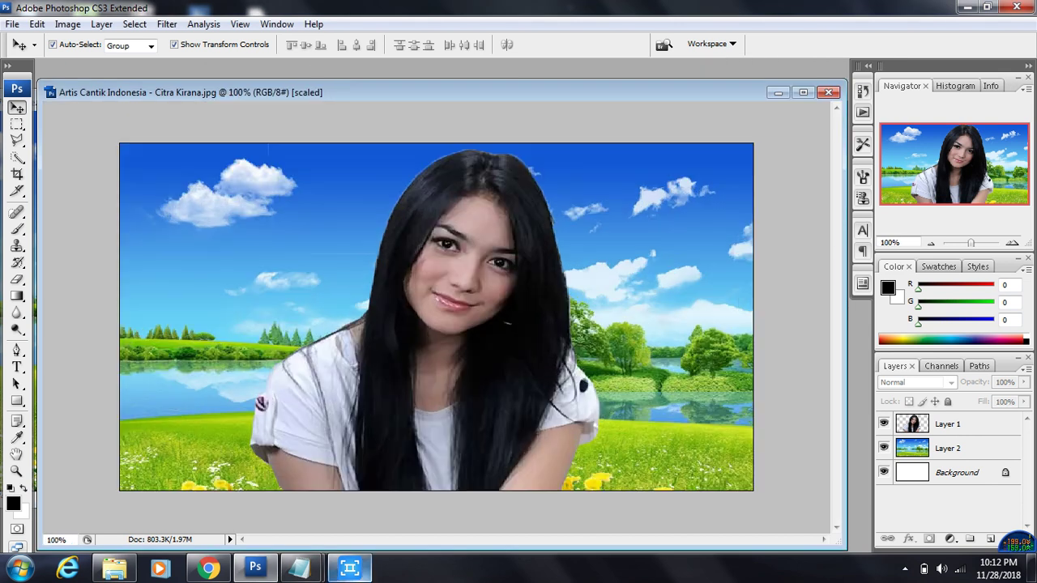
{"action": "key", "text": "ctrl+plus"}
{"action": "mouse_move", "coordinate": [300, 567]}
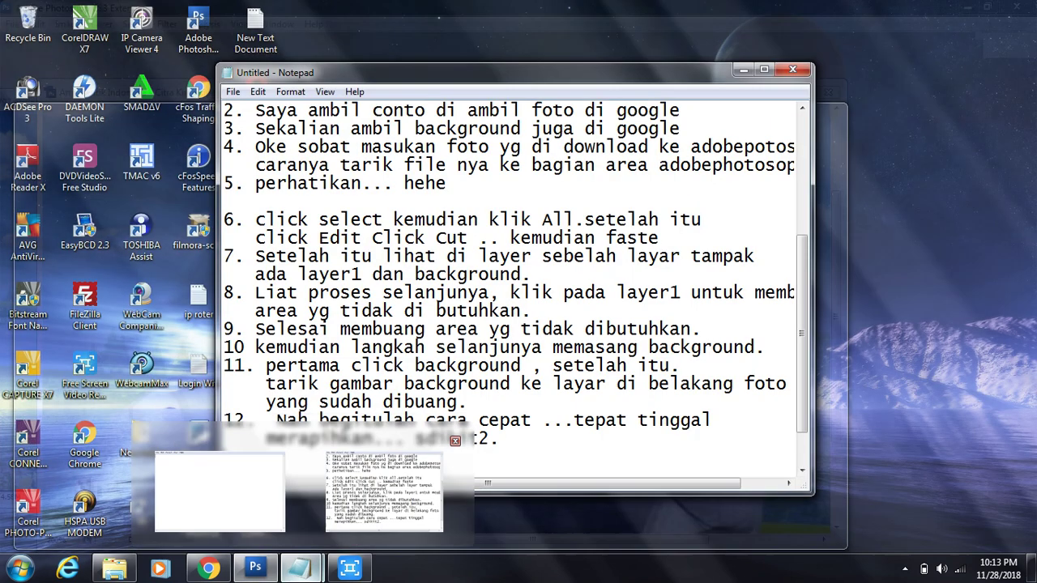
{"action": "left_click", "coordinate": [384, 494]}
{"action": "scroll", "coordinate": [802, 365], "scroll_direction": "down", "scroll_amount": 1}
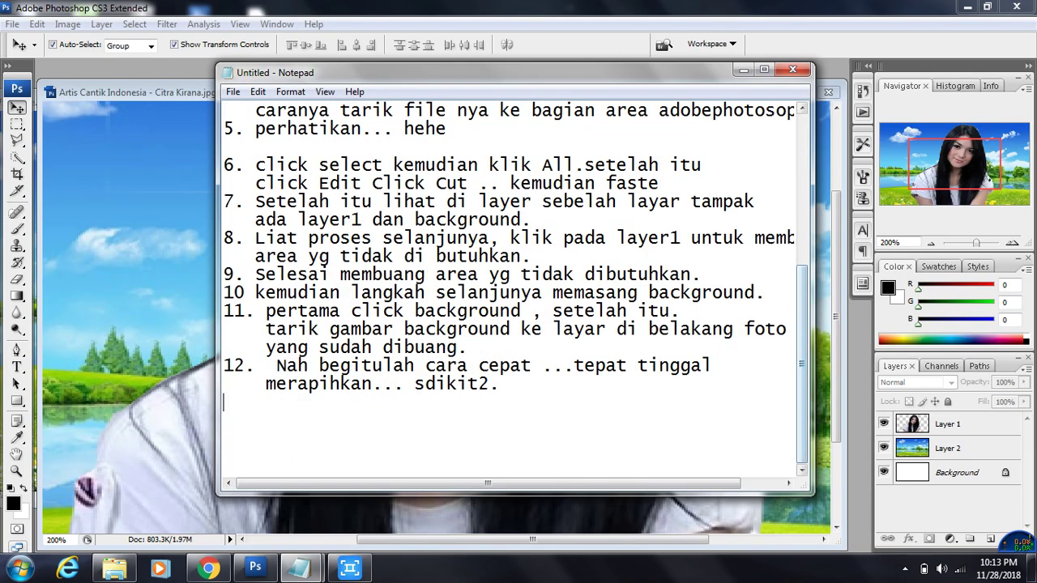
Switch to Photoshop and erase the leftover fringe around the hair and shoulder on Layer 1 with the 13-pixel Eraser
{"action": "left_click", "coordinate": [835, 364]}
{"action": "left_click_drag", "start_coordinate": [835, 364], "coordinate": [835, 289]}
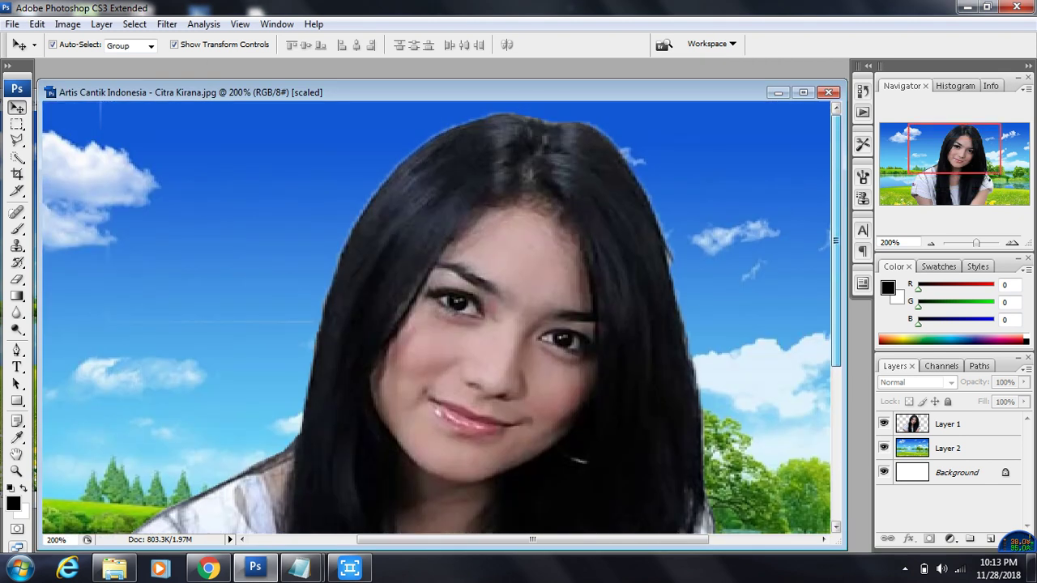
{"action": "right_click", "coordinate": [502, 210]}
{"action": "left_click", "coordinate": [541, 220]}
{"action": "left_click", "coordinate": [17, 279]}
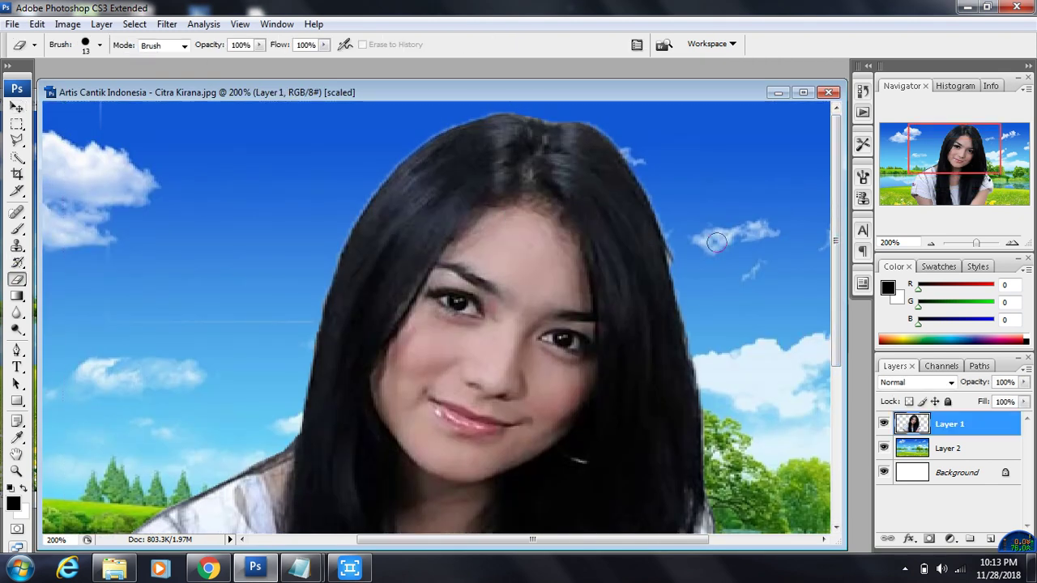
{"action": "left_click", "coordinate": [677, 255]}
{"action": "left_click_drag", "start_coordinate": [695, 325], "coordinate": [720, 457]}
{"action": "scroll", "coordinate": [778, 330], "scroll_direction": "down", "scroll_amount": 5}
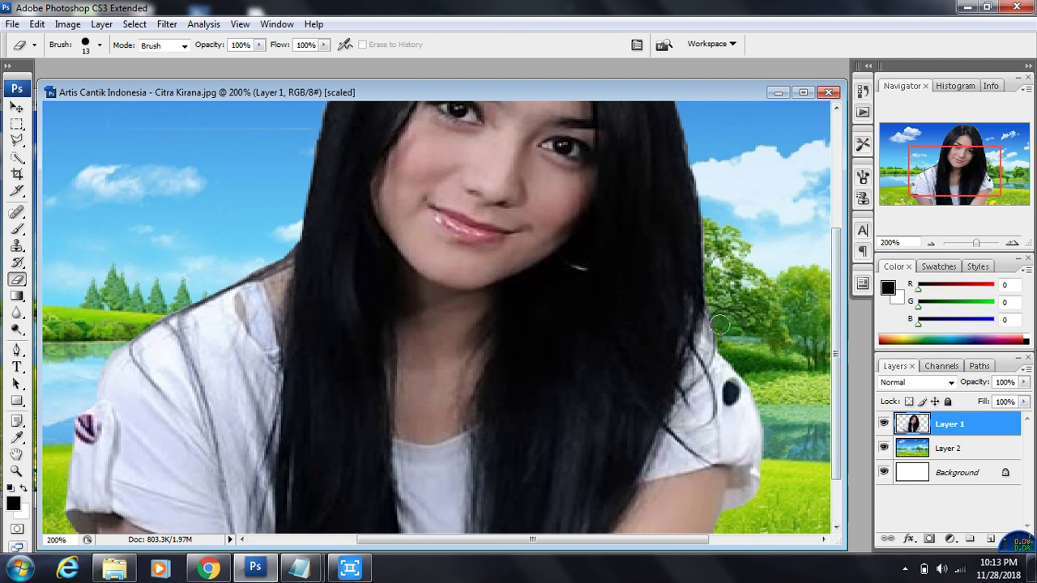
{"action": "mouse_move", "coordinate": [719, 332]}
{"action": "left_mouse_down"}
{"action": "mouse_move", "coordinate": [713, 319]}
{"action": "mouse_move", "coordinate": [708, 330]}
{"action": "left_mouse_up"}
{"action": "scroll", "coordinate": [823, 362], "scroll_direction": "down", "scroll_amount": 2}
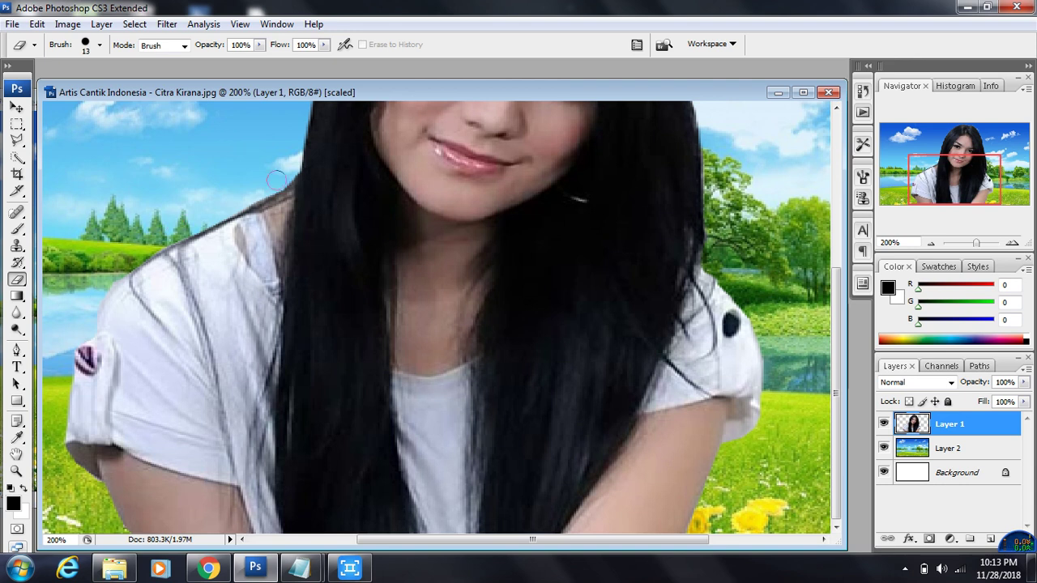
{"action": "scroll", "coordinate": [822, 206], "scroll_direction": "up", "scroll_amount": 8}
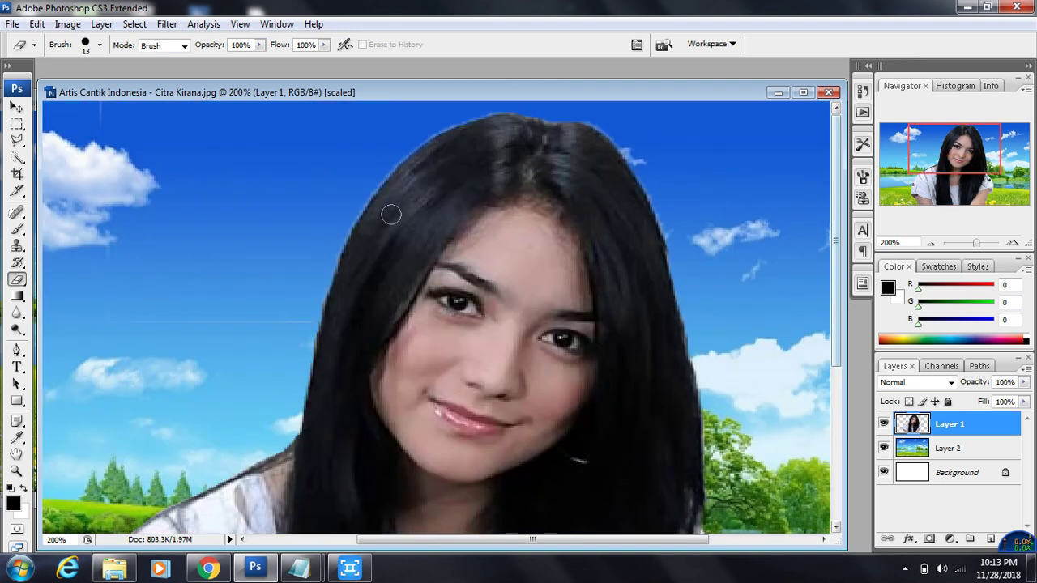
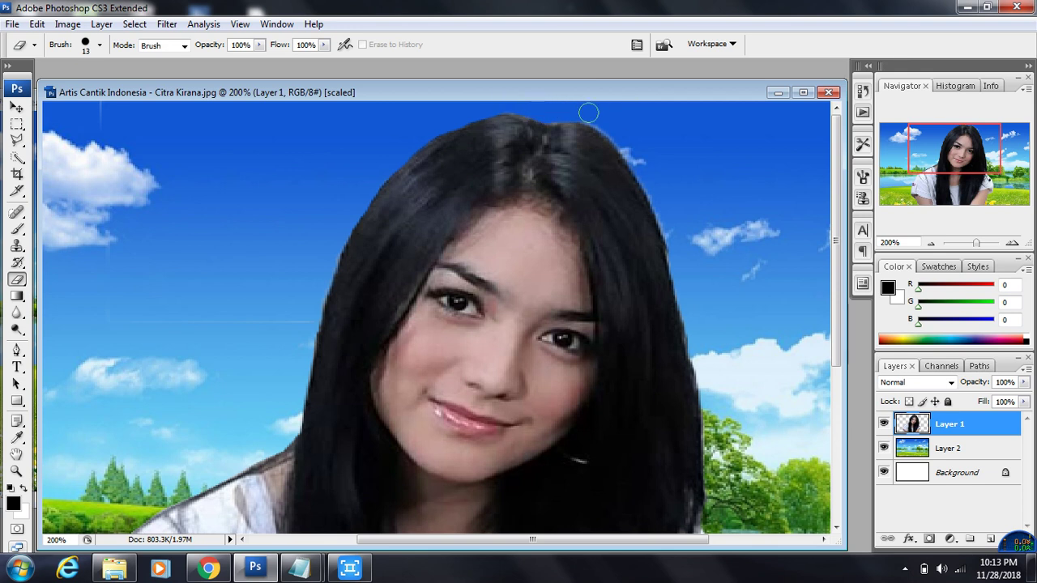
Review the finished composite at 100% with the Move tool and no layer selected, and switch back to the Notepad notes
{"action": "key", "text": "ctrl+minus"}
{"action": "key", "text": "ctrl+minus"}
{"action": "key", "text": "ctrl+plus"}
{"action": "key", "text": "v"}
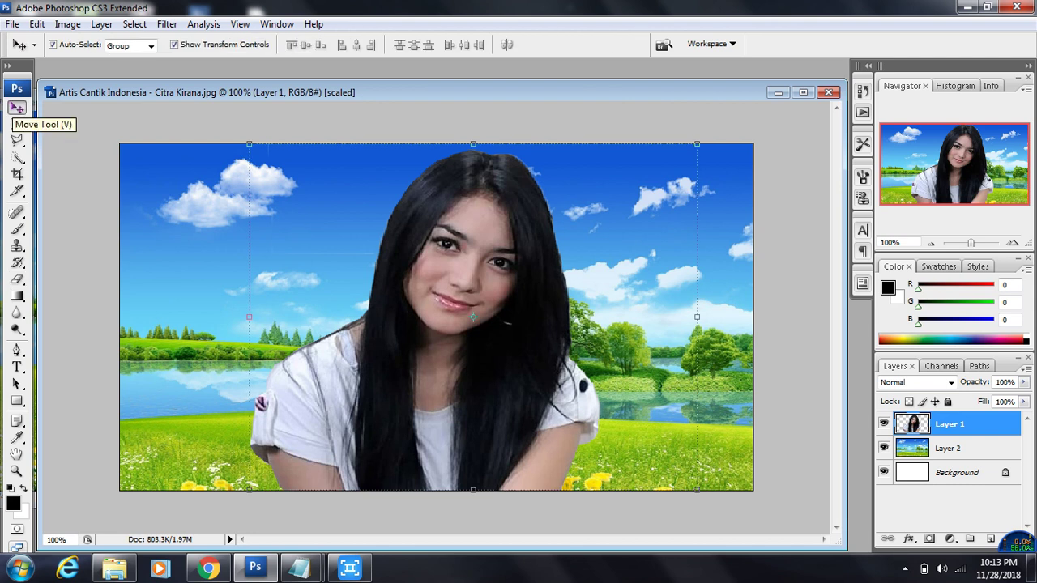
{"action": "left_click", "coordinate": [81, 316]}
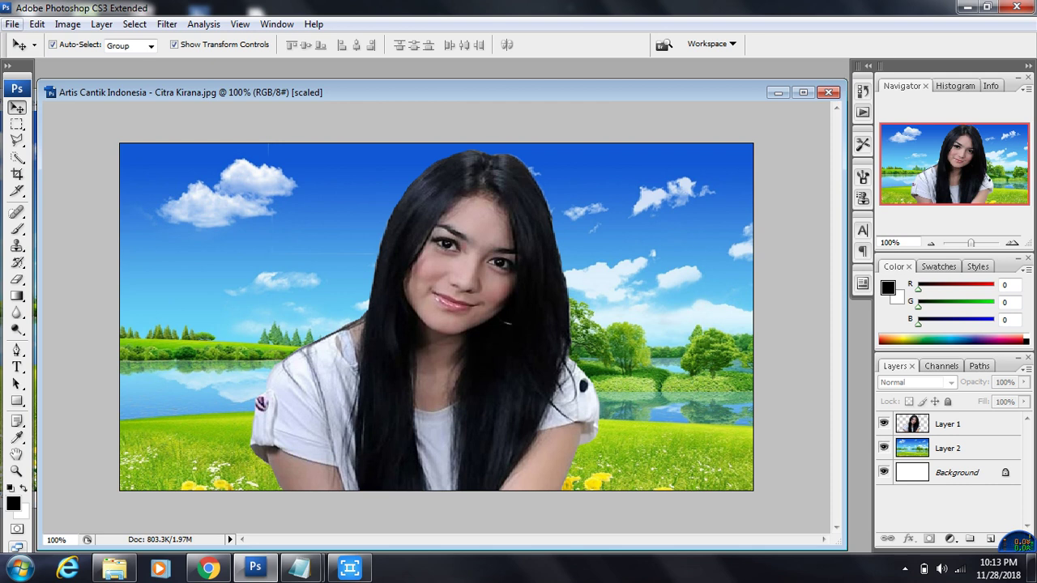
{"action": "left_click", "coordinate": [462, 324]}
{"action": "left_click", "coordinate": [81, 315]}
{"action": "mouse_move", "coordinate": [299, 567]}
{"action": "left_click", "coordinate": [384, 490]}
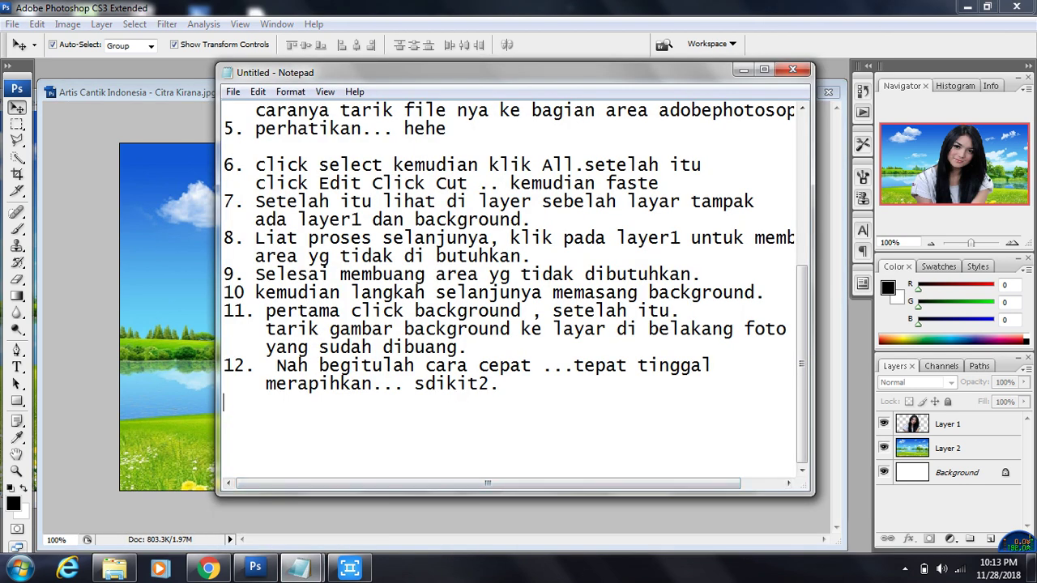
Add the thirteenth note "13. Selesai." to the Notepad list and leave a blank line below it
{"action": "type", "text": "13"}
{"action": "type", "text": ","}
{"action": "key", "text": "BackSpace"}
{"action": "type", "text": "..  SLE"}
{"action": "key", "text": "BackSpace"}
{"action": "key", "text": "BackSpace"}
{"action": "key", "text": "BackSpace"}
{"action": "key", "text": "BackSpace"}
{"action": "key", "text": "BackSpace"}
{"action": "key", "text": "BackSpace"}
{"action": "type", "text": "Selesai"}
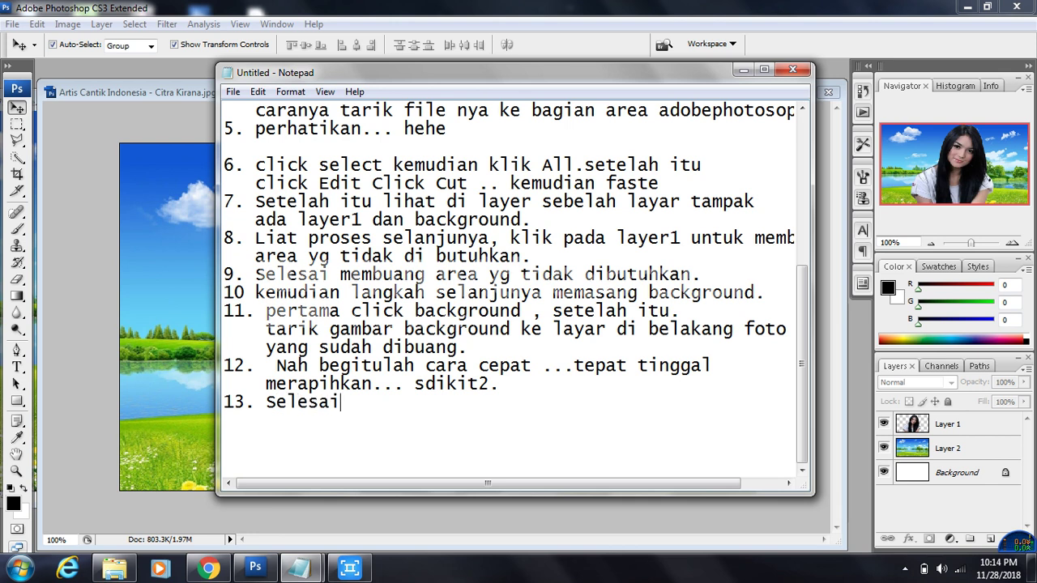
{"action": "type", "text": "."}
{"action": "key", "text": "Return"}
{"action": "key", "text": "Return"}
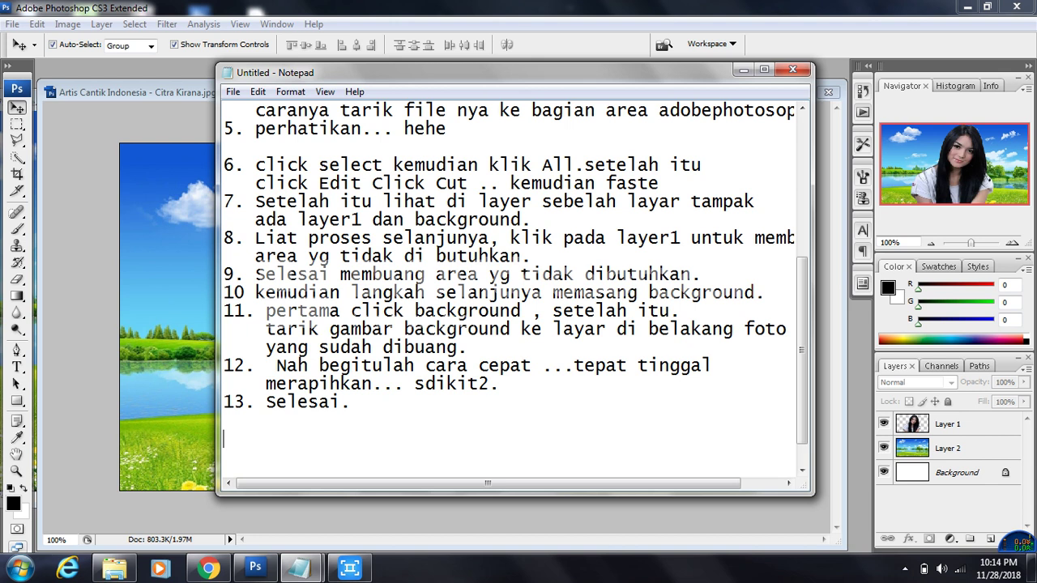
Start the closing message below the list with "Terimakasih atas", correcting the spelling and the double space
{"action": "type", "text": "Terimkasih"}
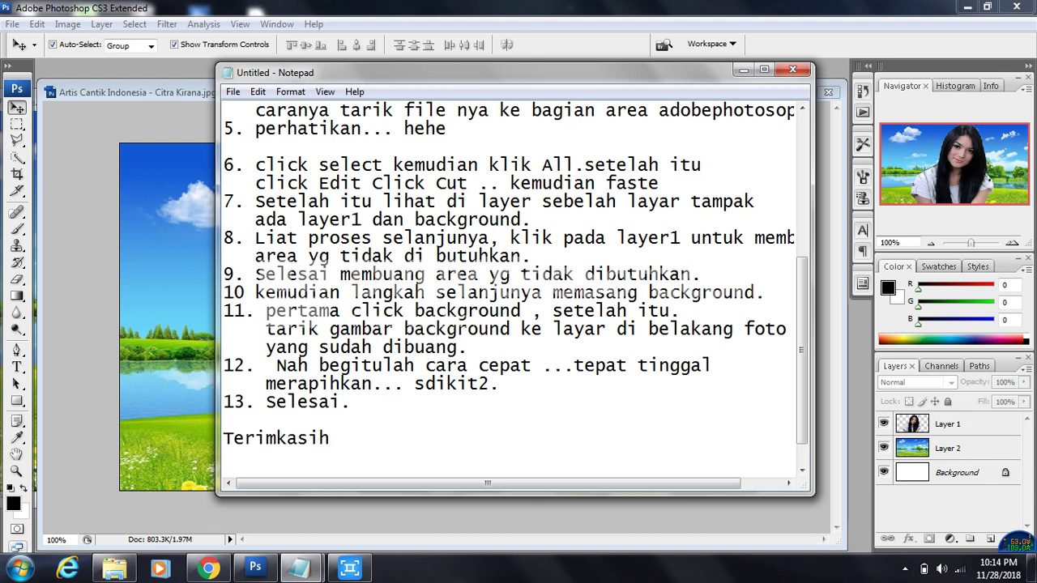
{"action": "key", "text": "Left"}
{"action": "key", "text": "Left"}
{"action": "key", "text": "Left"}
{"action": "key", "text": "Left"}
{"action": "key", "text": "Left"}
{"action": "key", "text": "Left"}
{"action": "type", "text": "asih  atas"}
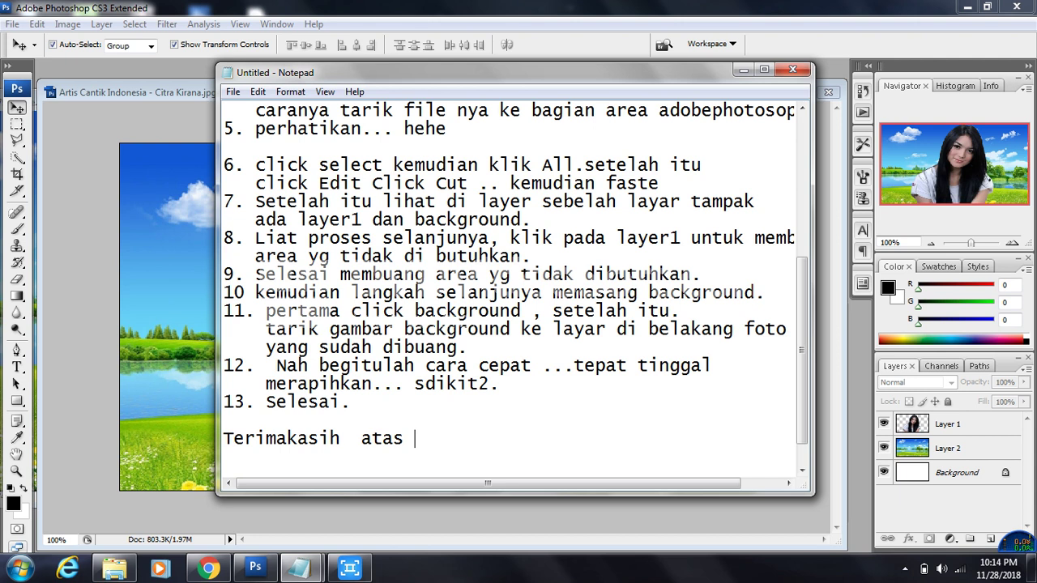
{"action": "key", "text": "Left"}
{"action": "key", "text": "Left"}
{"action": "key", "text": "Left"}
{"action": "key", "text": "Left"}
{"action": "key", "text": "Left"}
{"action": "key", "text": "BackSpace"}
{"action": "key", "text": "End"}
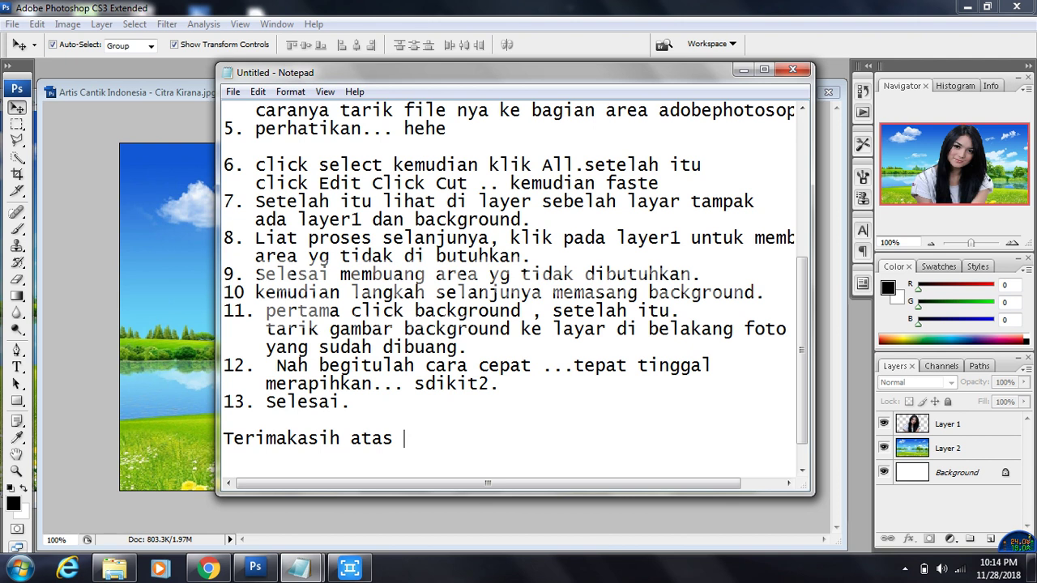
Replace "atas" in the closing message with "anda sudah menonton."
{"action": "type", "text": "y"}
{"action": "key", "text": "BackSpace"}
{"action": "key", "text": "BackSpace"}
{"action": "key", "text": "BackSpace"}
{"action": "key", "text": "BackSpace"}
{"action": "key", "text": "BackSpace"}
{"action": "key", "text": "BackSpace"}
{"action": "type", "text": "anda sudah men"}
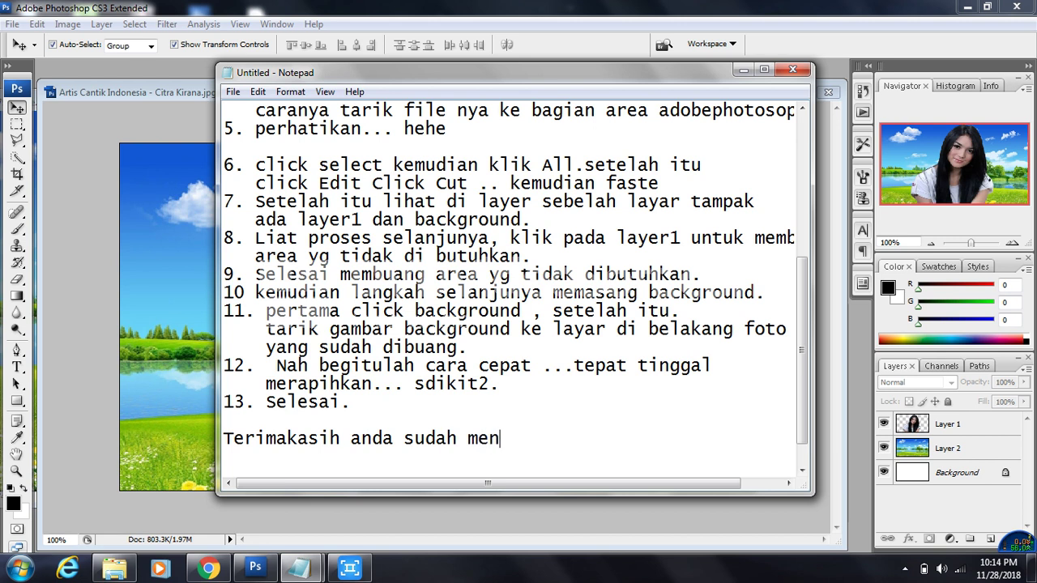
{"action": "type", "text": "onton"}
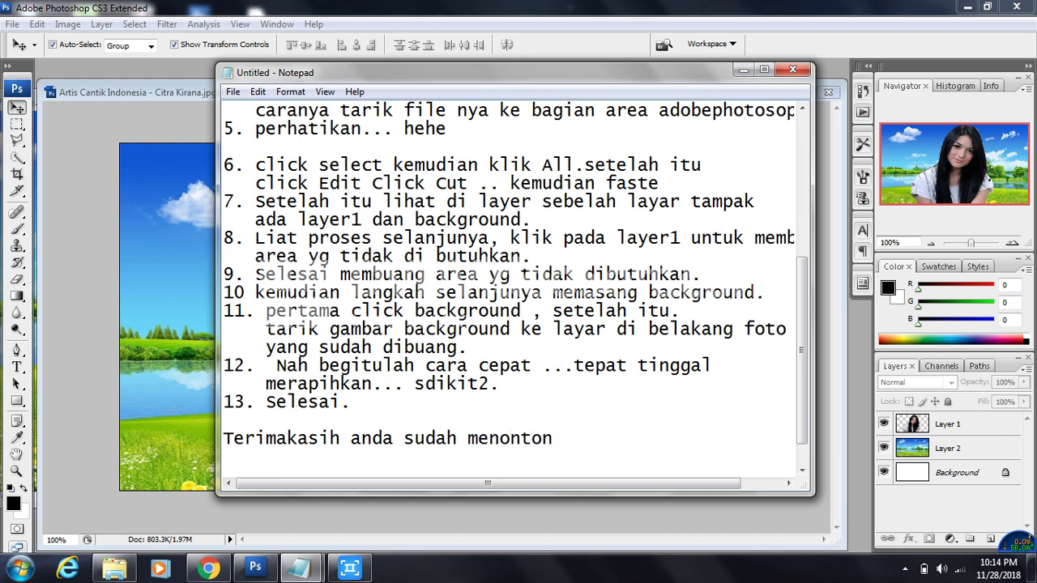
{"action": "type", "text": "."}
Add the line "Video kami." and, after a blank line, begin a new paragraph with "Untuk"
{"action": "key", "text": "Return"}
{"action": "type", "text": "Videe"}
{"action": "key", "text": "BackSpace"}
{"action": "type", "text": "o kami."}
{"action": "key", "text": "Return"}
{"action": "type", "text": "Untuk"}
{"action": "key", "text": "End"}
{"action": "key", "text": "Return"}
{"action": "key", "text": "Down"}
{"action": "key", "text": "End"}
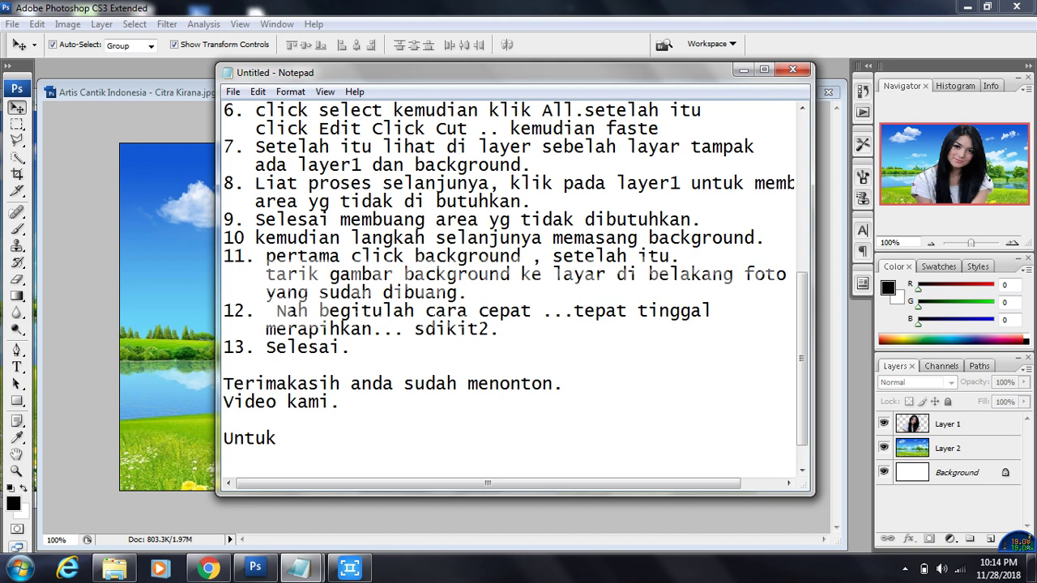
Continue the paragraph with "mendapatkan trik dan tips cara mudah yang" and, on a new line, "lainnya silahkan."
{"action": "type", "text": "mendapatkan"}
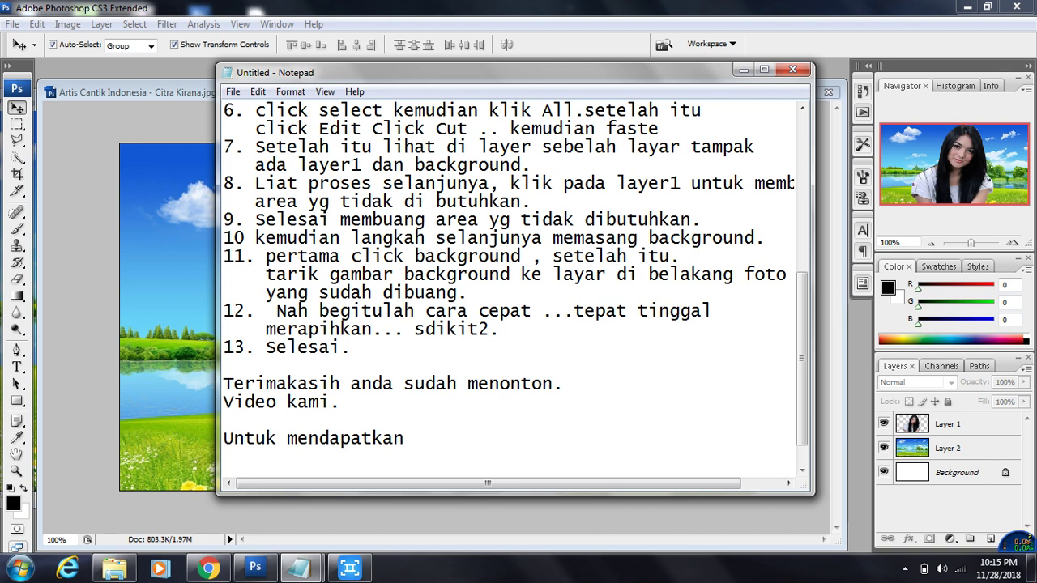
{"action": "type", "text": " trik dan ti"}
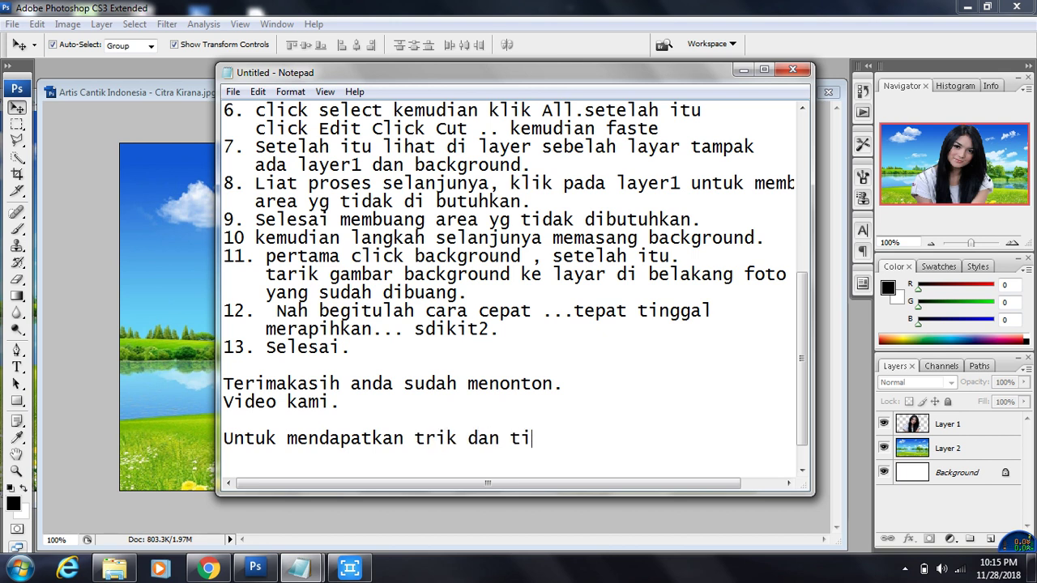
{"action": "type", "text": "ps cara mudah "}
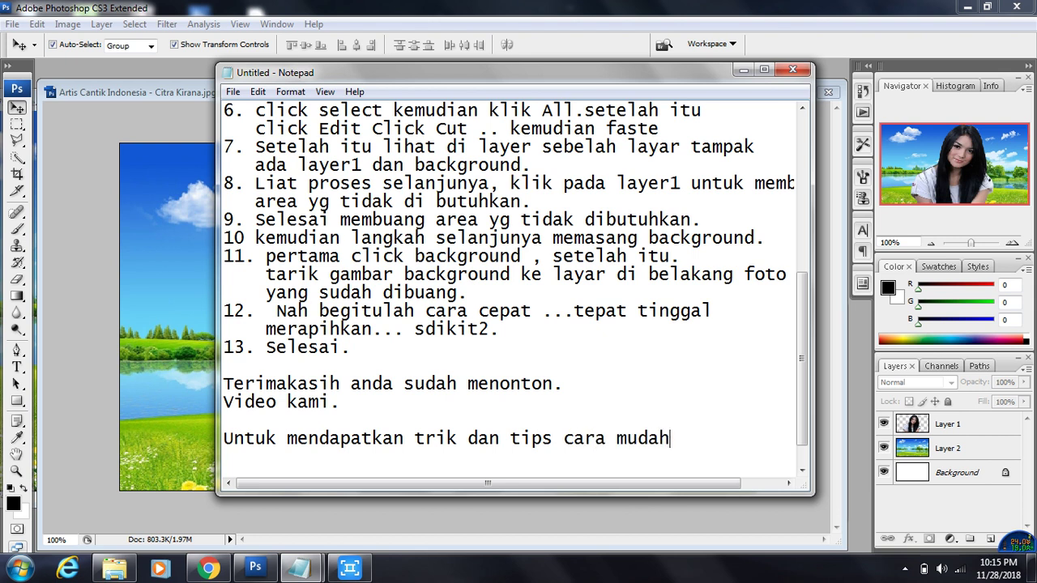
{"action": "type", "text": "yang"}
{"action": "key", "text": "Return"}
{"action": "type", "text": "lai"}
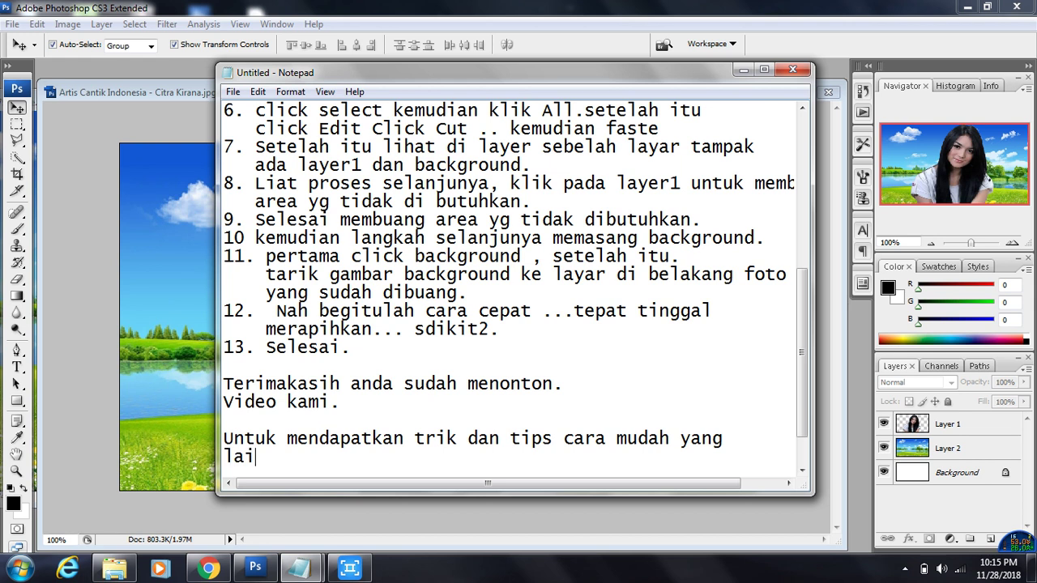
{"action": "type", "text": "nnya si"}
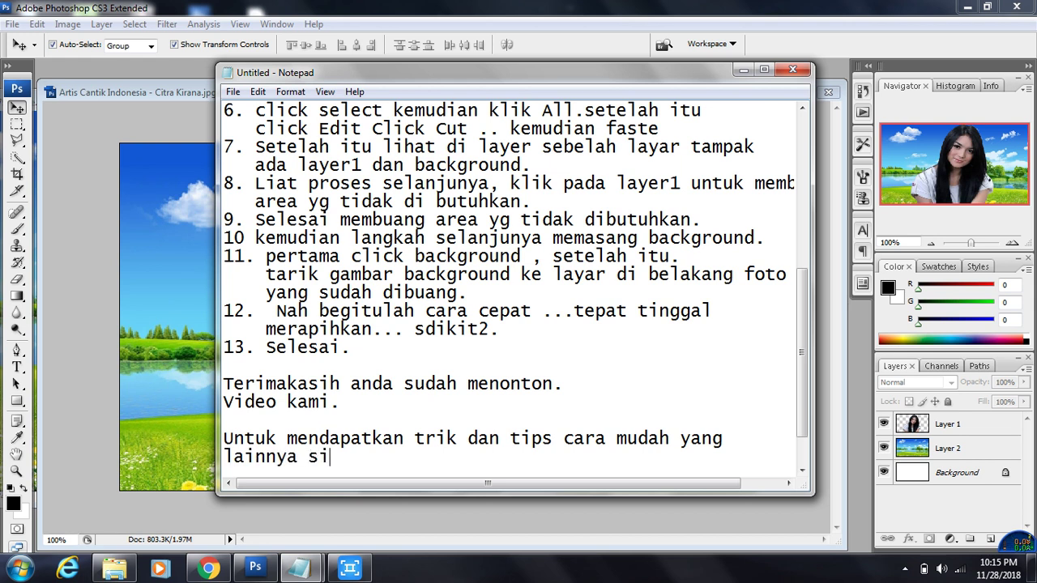
{"action": "type", "text": "lahkan "}
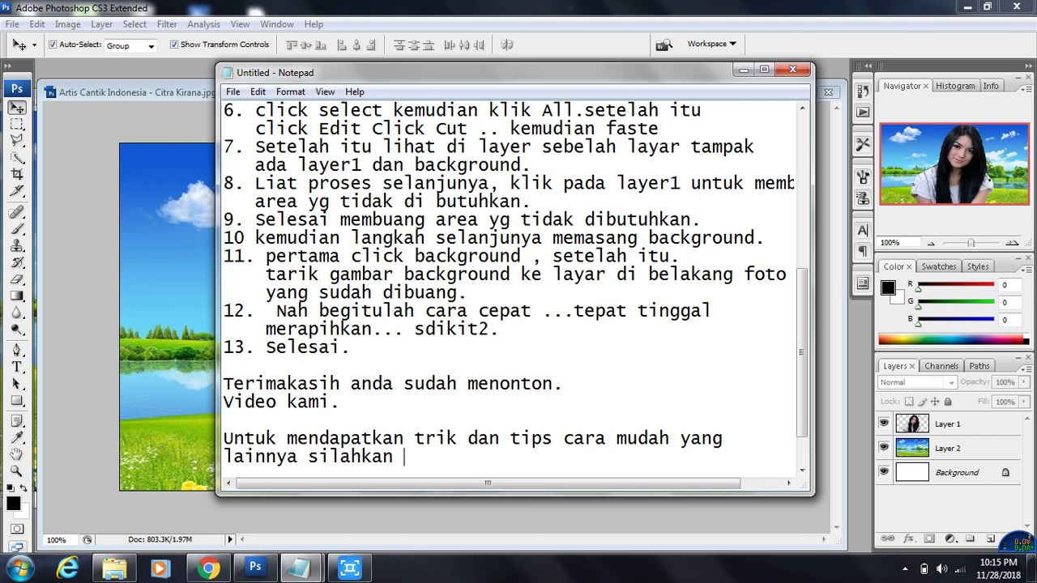
{"action": "type", "text": "."}
Write "click subribe." as a separate line after a blank line
{"action": "key", "text": "Return"}
{"action": "key", "text": "Return"}
{"action": "type", "text": "cki"}
{"action": "key", "text": "BackSpace"}
{"action": "key", "text": "BackSpace"}
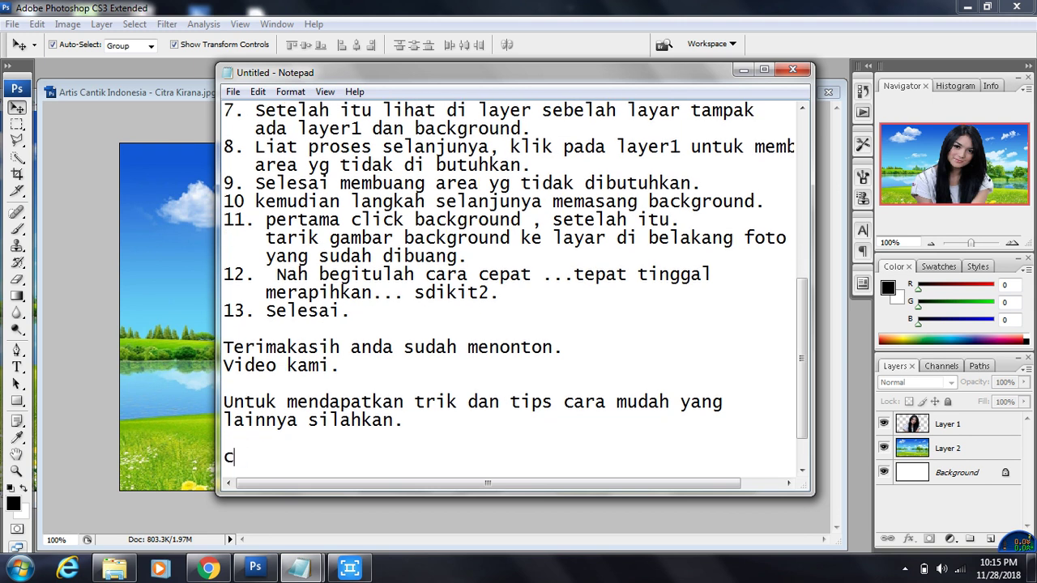
{"action": "type", "text": "lick subri"}
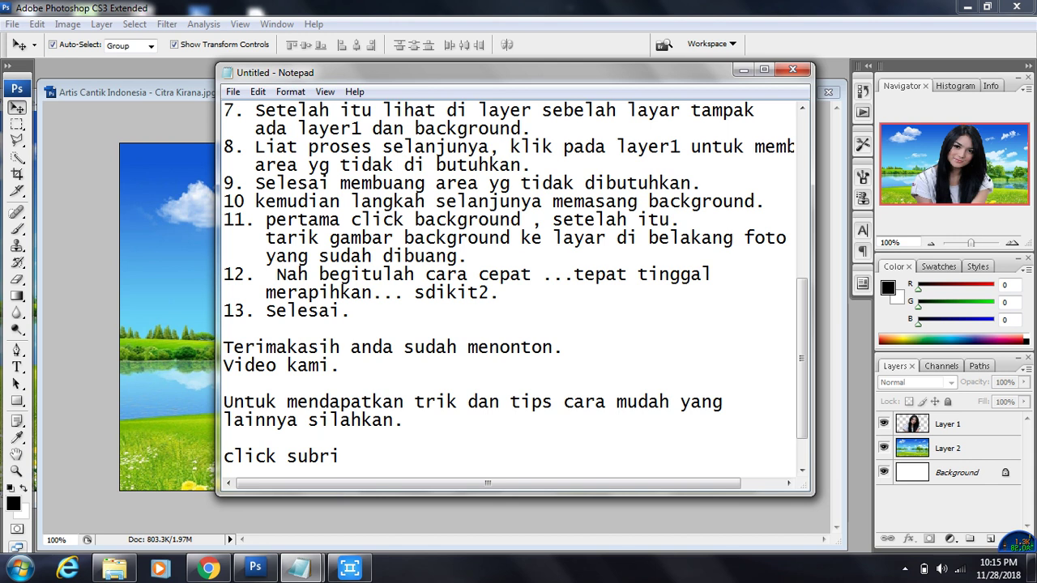
{"action": "type", "text": "be"}
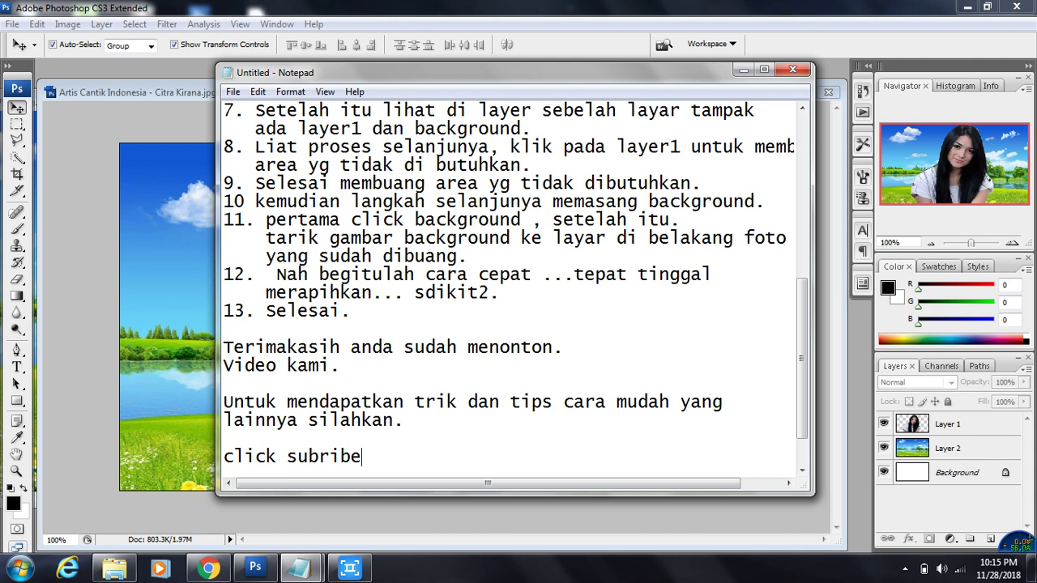
{"action": "type", "text": "."}
{"action": "key", "text": "Return"}
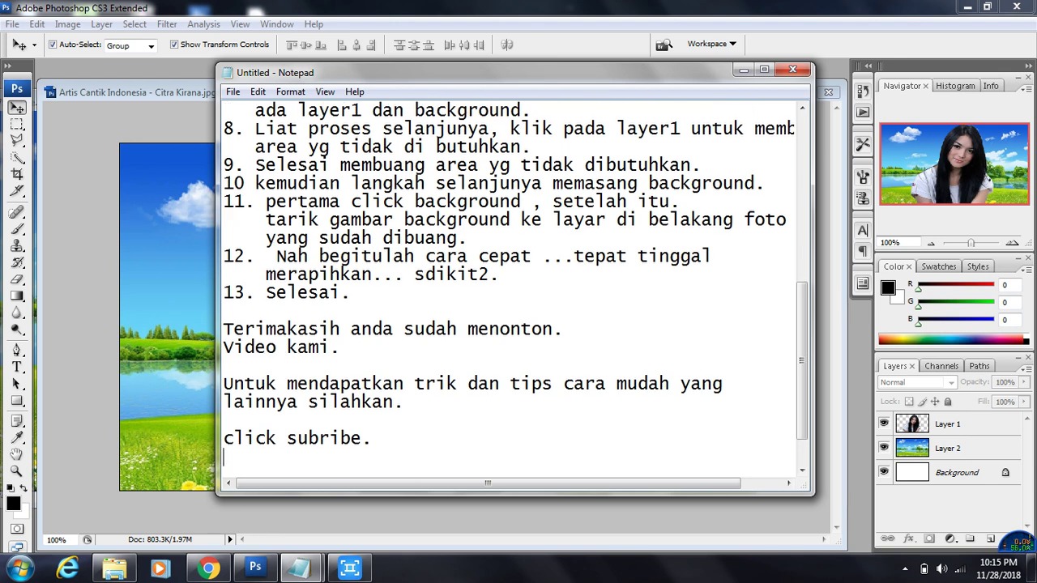
Sign off after a blank line with "Oke.. Sekian Wasalam ..... By" followed by the author's name
{"action": "key", "text": "Up"}
{"action": "key", "text": "End"}
{"action": "key", "text": "Return"}
{"action": "key", "text": "Return"}
{"action": "type", "text": "O"}
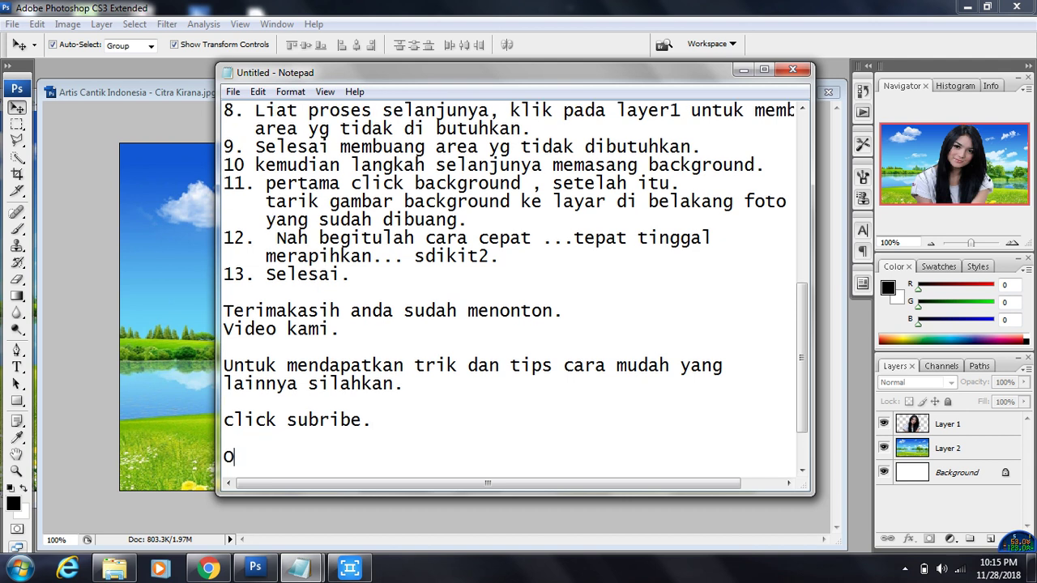
{"action": "type", "text": "ke.. Skian"}
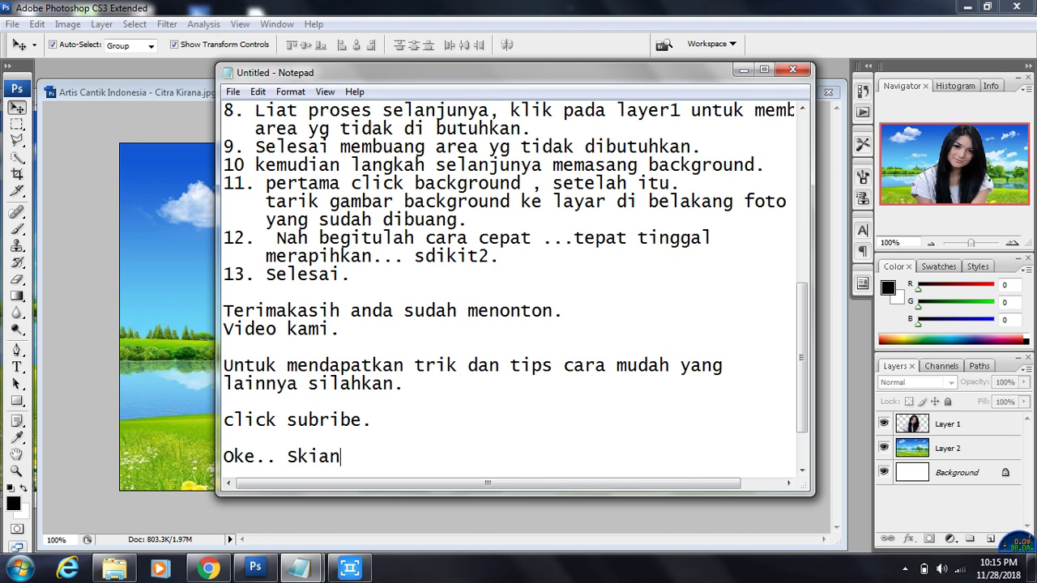
{"action": "key", "text": "Left"}
{"action": "key", "text": "Left"}
{"action": "key", "text": "Left"}
{"action": "key", "text": "Left"}
{"action": "type", "text": "e"}
{"action": "key", "text": "End"}
{"action": "type", "text": "Wa"}
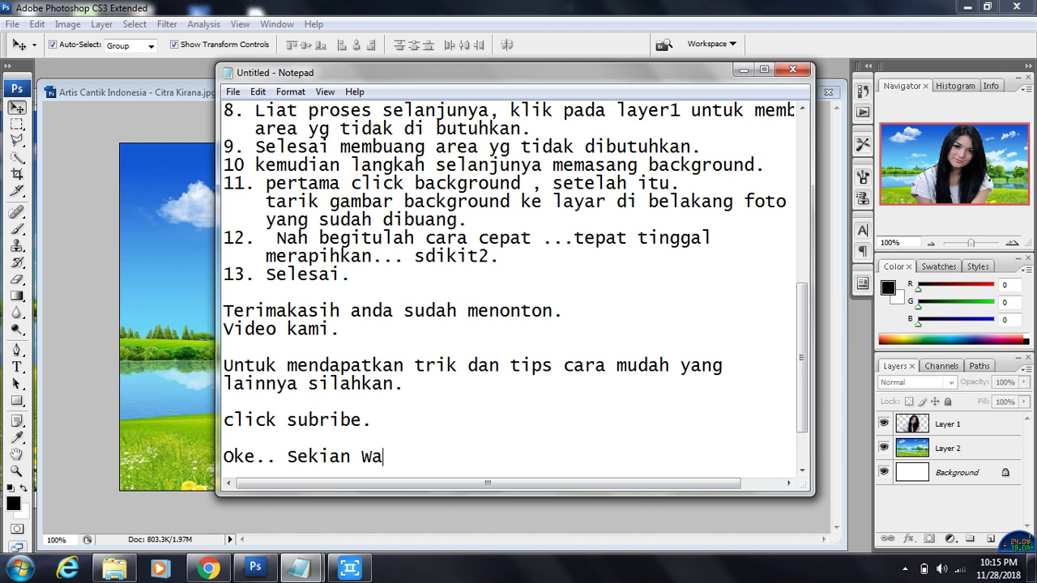
{"action": "type", "text": "salam ..... By Andri"}
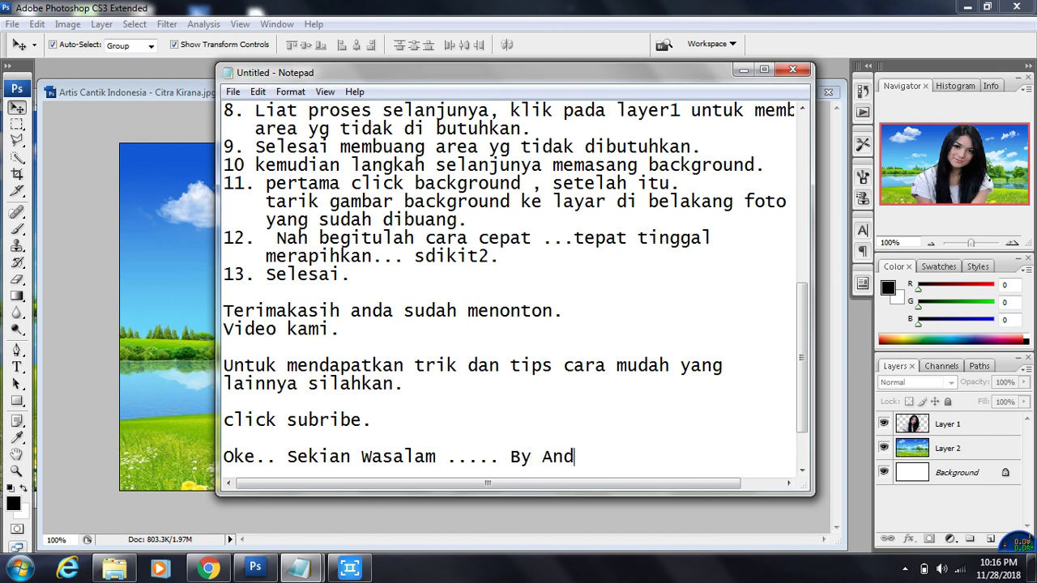